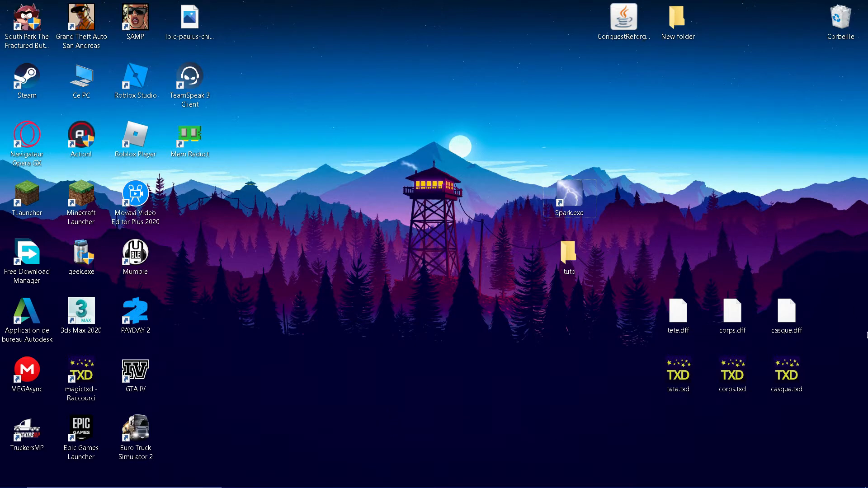
{"action": "left_click_drag", "start_coordinate": [864, 405], "coordinate": [663, 296]}
{"action": "left_click", "coordinate": [587, 322]}
{"action": "mouse_move", "coordinate": [846, 418]}
{"action": "left_mouse_down"}
{"action": "mouse_move", "coordinate": [597, 284]}
{"action": "mouse_move", "coordinate": [693, 352]}
{"action": "mouse_move", "coordinate": [850, 427]}
{"action": "left_mouse_up"}
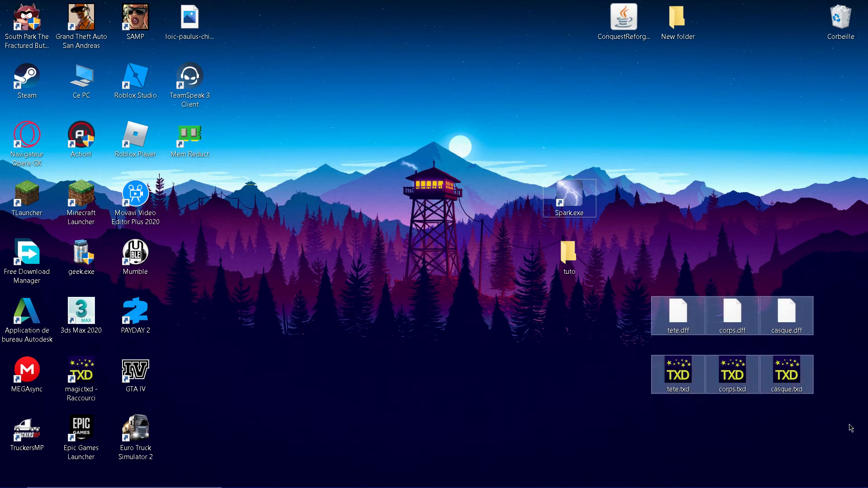
{"action": "left_click", "coordinate": [853, 410]}
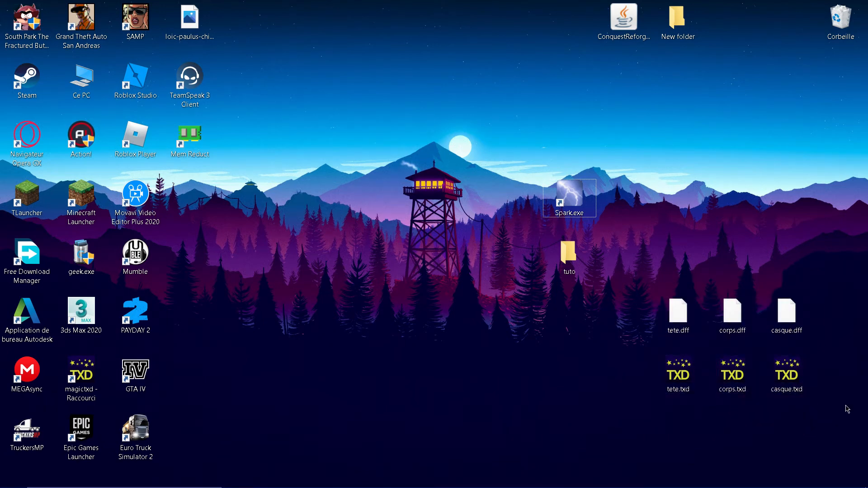
{"action": "left_click_drag", "start_coordinate": [840, 404], "coordinate": [618, 302]}
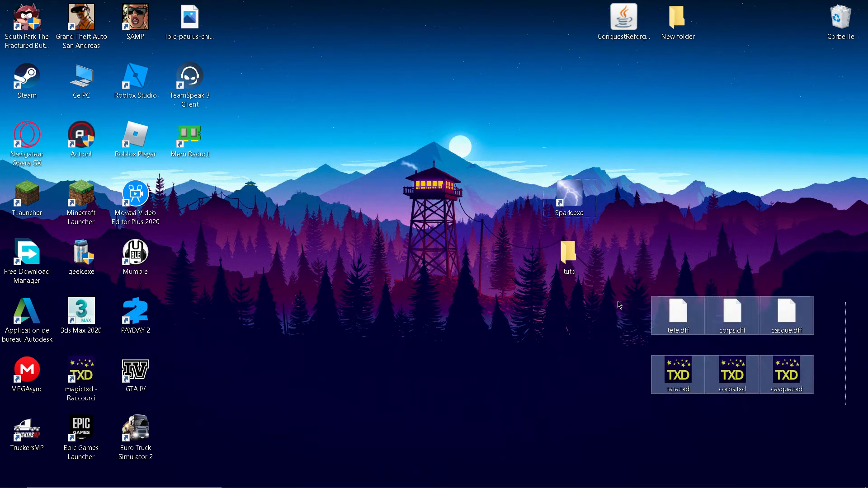
{"action": "left_click", "coordinate": [714, 435]}
Step: Open tete.txd in Magic.TXD, export its CWMYHB1 texture as a PNG into the tuto folder, and close the file
{"action": "left_click", "coordinate": [680, 386]}
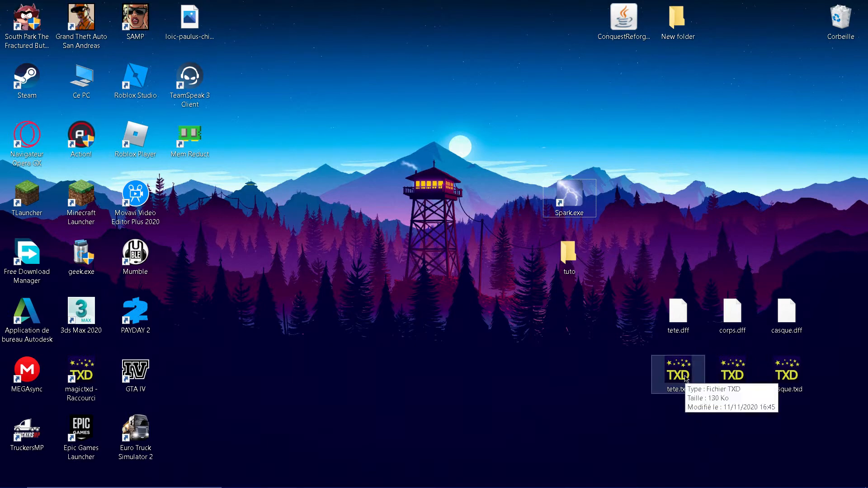
{"action": "double_click", "coordinate": [686, 380]}
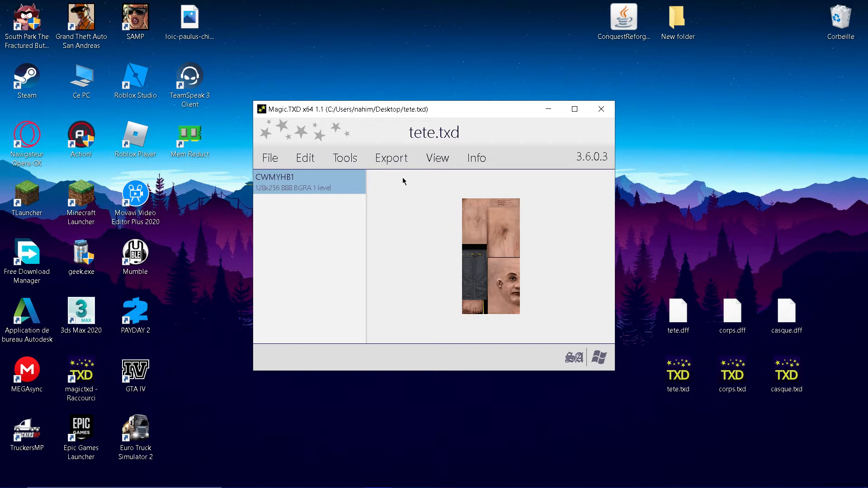
{"action": "left_click", "coordinate": [345, 158]}
{"action": "mouse_move", "coordinate": [386, 156]}
{"action": "left_click", "coordinate": [384, 177]}
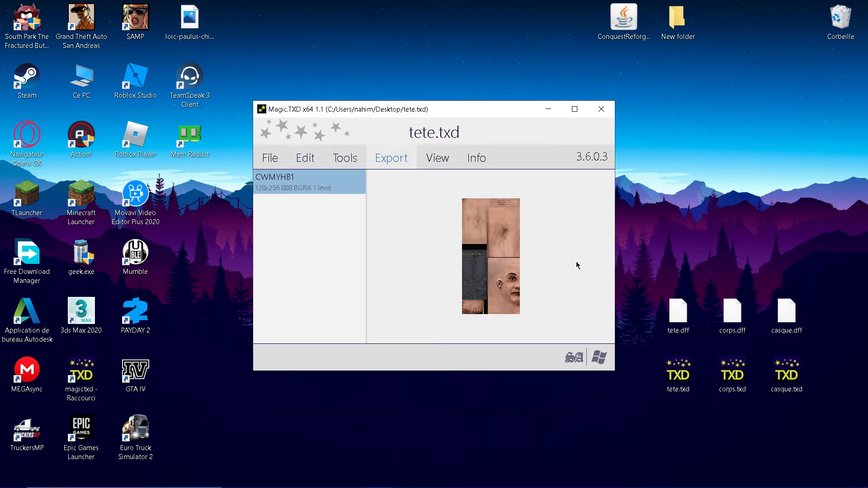
{"action": "double_click", "coordinate": [447, 213]}
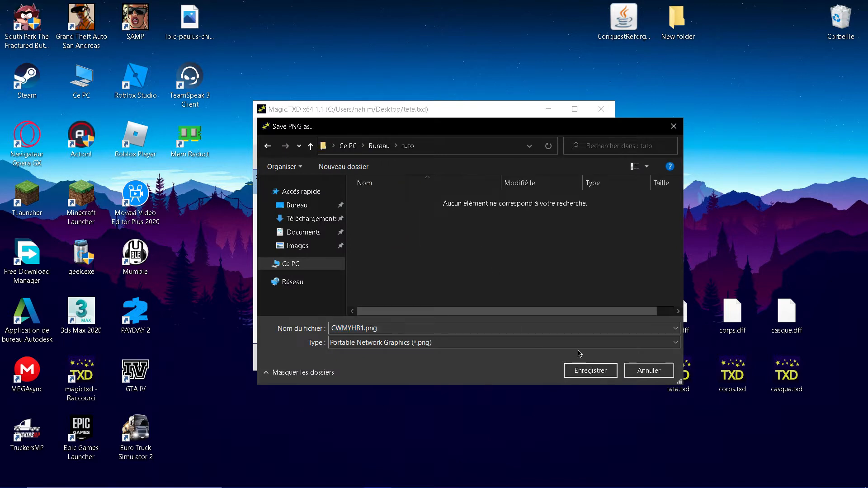
{"action": "left_click", "coordinate": [590, 370]}
{"action": "left_click", "coordinate": [604, 110]}
Step: Open corps.txd, export all of its textures into the tuto folder, and close the file
{"action": "double_click", "coordinate": [732, 372]}
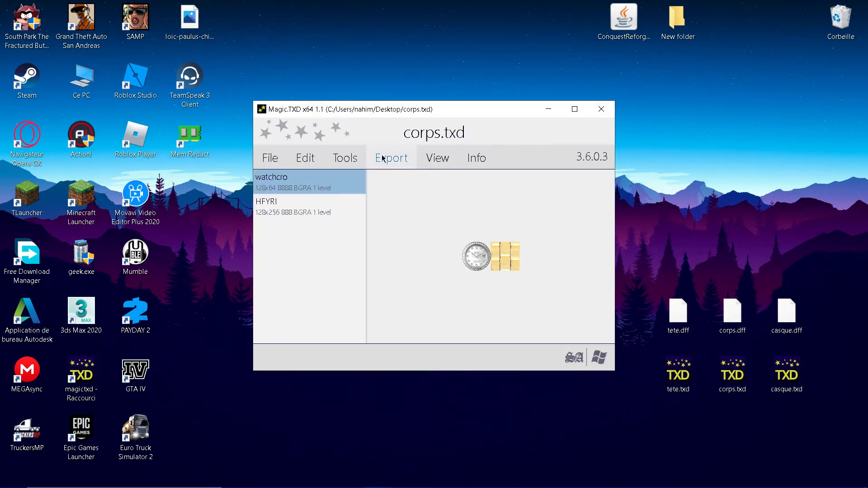
{"action": "left_click", "coordinate": [319, 211]}
{"action": "left_click", "coordinate": [280, 181]}
{"action": "left_click", "coordinate": [391, 158]}
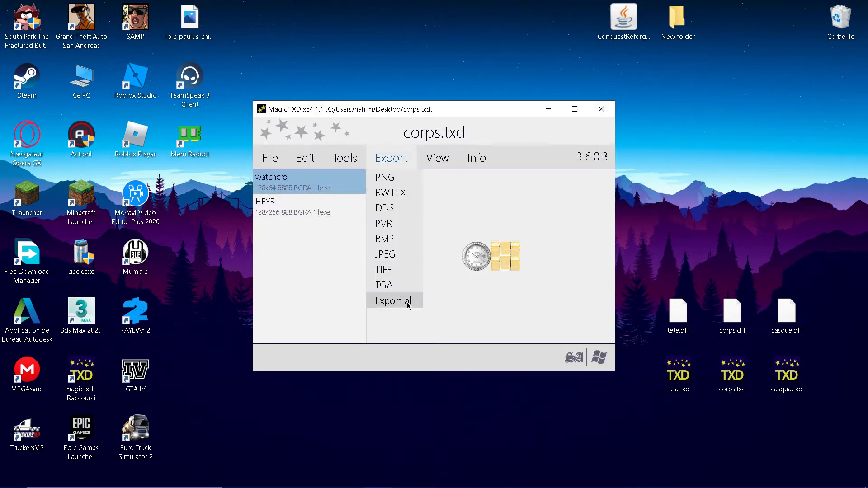
{"action": "left_click", "coordinate": [398, 299]}
{"action": "left_click", "coordinate": [411, 258]}
{"action": "double_click", "coordinate": [583, 273]}
{"action": "left_click", "coordinate": [704, 434]}
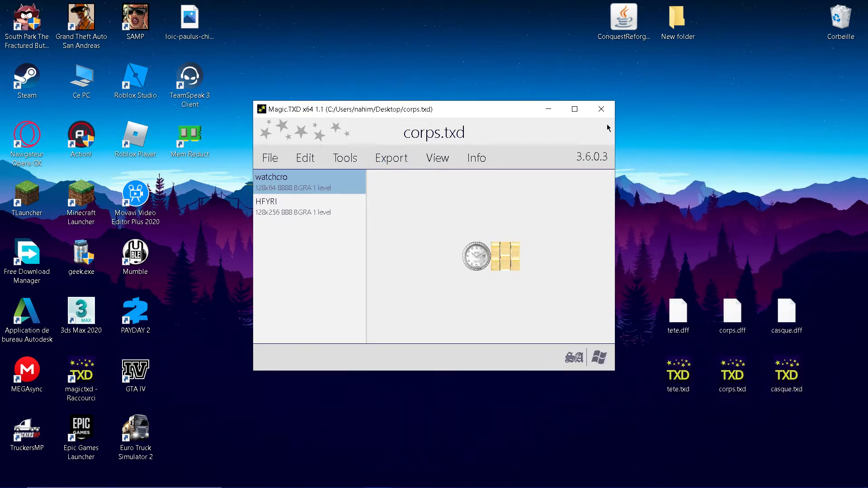
{"action": "left_click", "coordinate": [602, 108]}
Step: Export the wmycon texture of casque.txd as a PNG, close the file, and open the tuto folder
{"action": "double_click", "coordinate": [786, 374]}
{"action": "left_click", "coordinate": [389, 158]}
{"action": "left_click", "coordinate": [387, 177]}
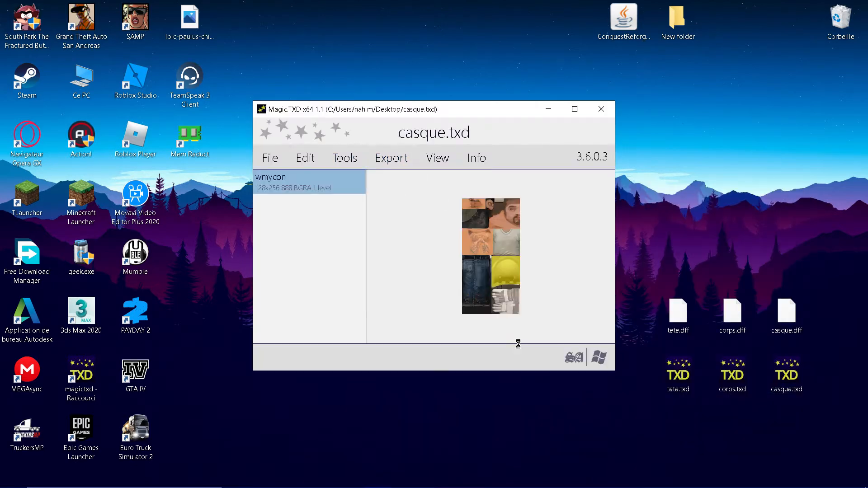
{"action": "double_click", "coordinate": [451, 222]}
{"action": "left_click", "coordinate": [591, 370]}
{"action": "left_click", "coordinate": [601, 108]}
{"action": "left_click", "coordinate": [263, 477]}
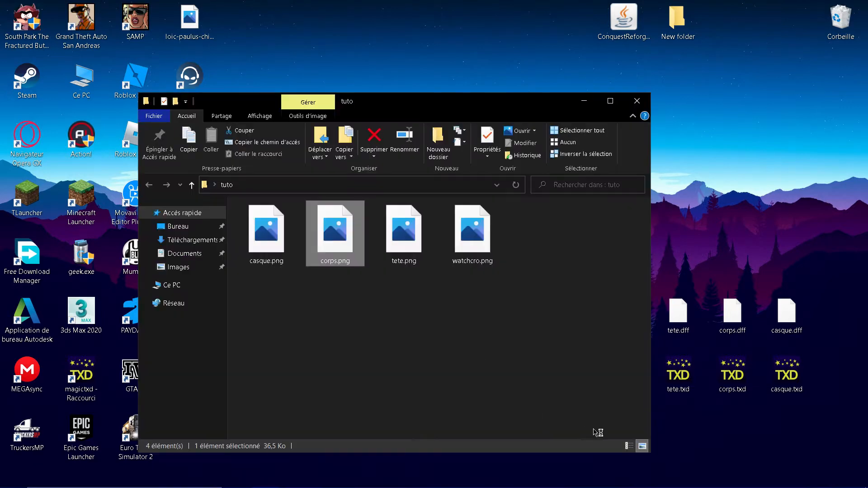
{"action": "left_click", "coordinate": [399, 411]}
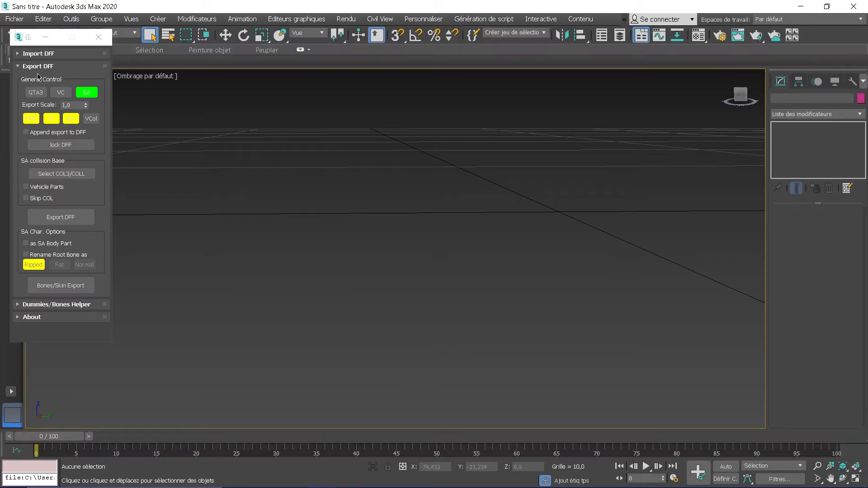
Step: Import corps.dff from the desktop into 3ds Max with the DFF import script
{"action": "left_click", "coordinate": [39, 54]}
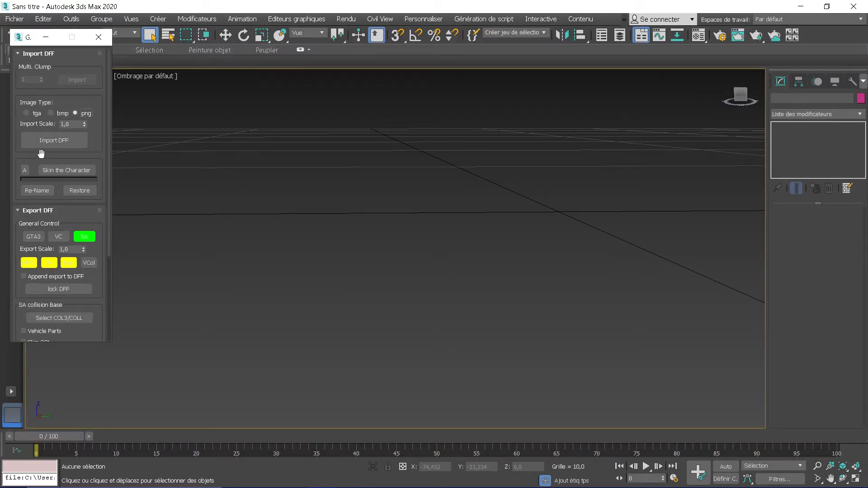
{"action": "left_click", "coordinate": [63, 140]}
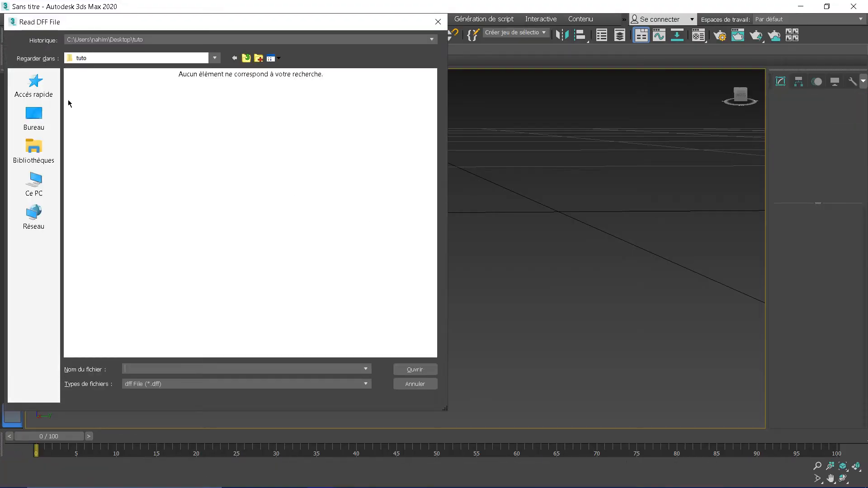
{"action": "left_click", "coordinate": [33, 119]}
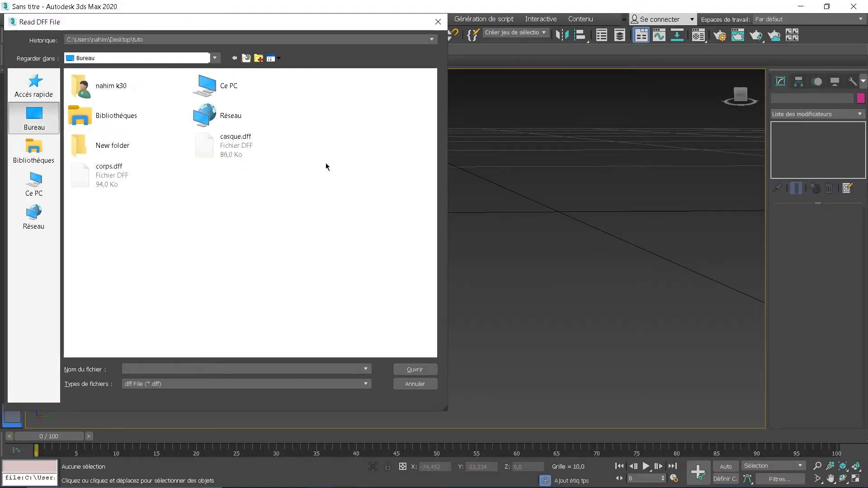
{"action": "left_click", "coordinate": [239, 180]}
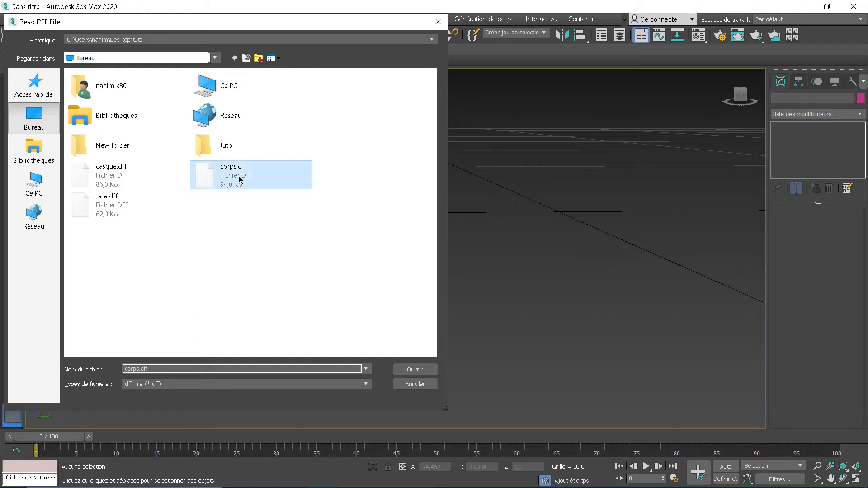
{"action": "double_click", "coordinate": [240, 180]}
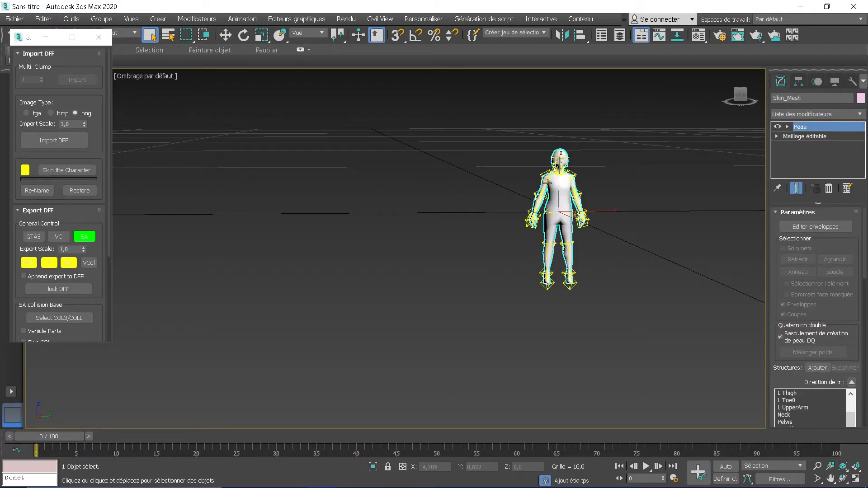
Step: Select the imported body mesh and activate element selection on its editable mesh level
{"action": "middle_click_drag", "start_coordinate": [622, 151], "coordinate": [438, 178]}
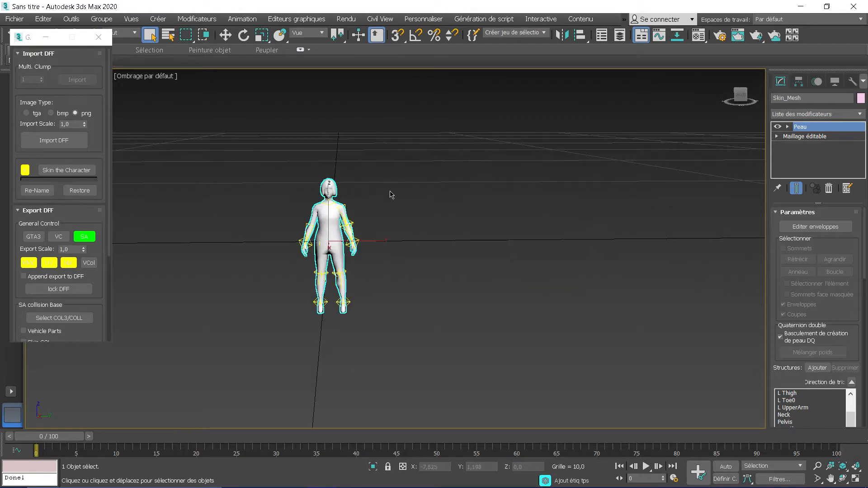
{"action": "middle_click_drag", "start_coordinate": [392, 192], "coordinate": [448, 154]}
{"action": "scroll", "coordinate": [394, 195], "scroll_direction": "up", "scroll_amount": 5}
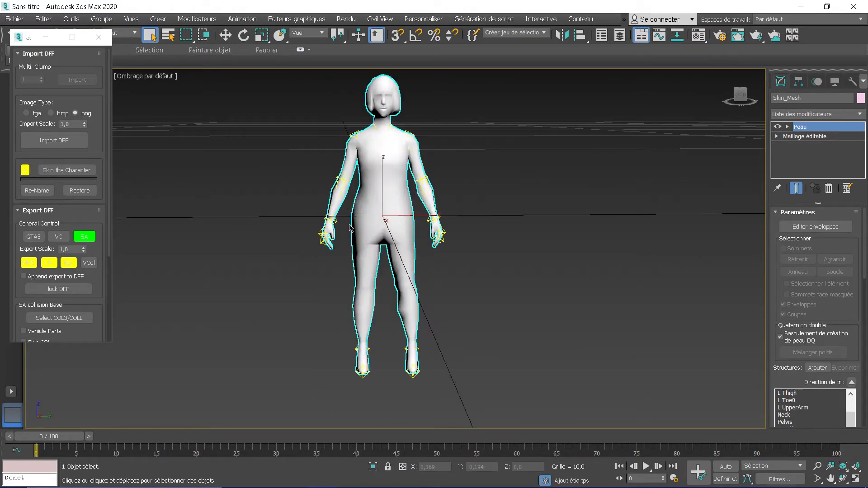
{"action": "middle_click_drag", "start_coordinate": [441, 230], "coordinate": [416, 129], "text": "alt"}
{"action": "middle_click_drag", "start_coordinate": [405, 165], "coordinate": [396, 245], "text": "alt"}
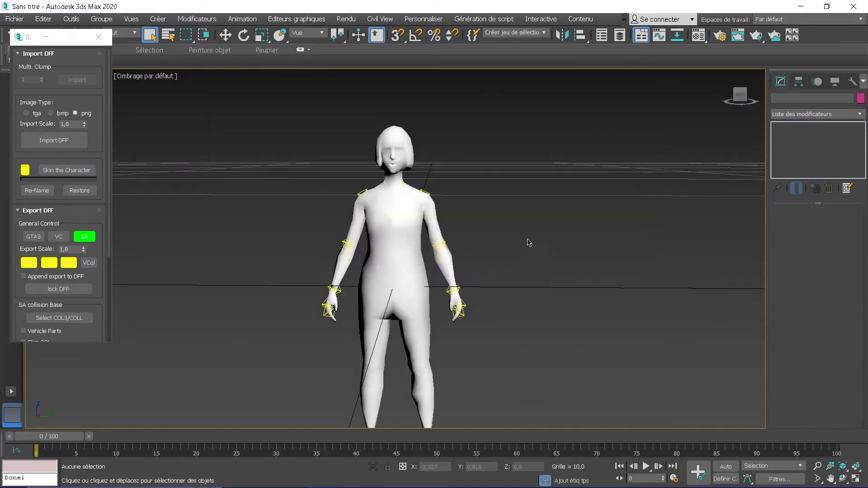
{"action": "left_click", "coordinate": [408, 211]}
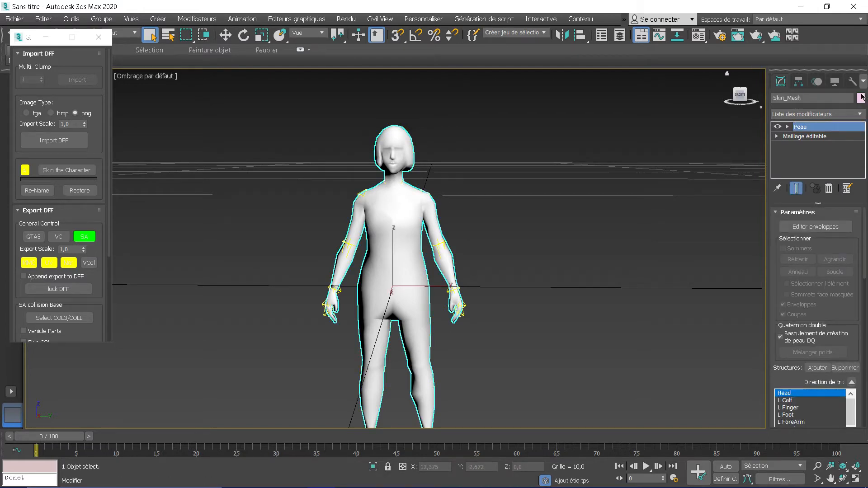
{"action": "left_click", "coordinate": [785, 81]}
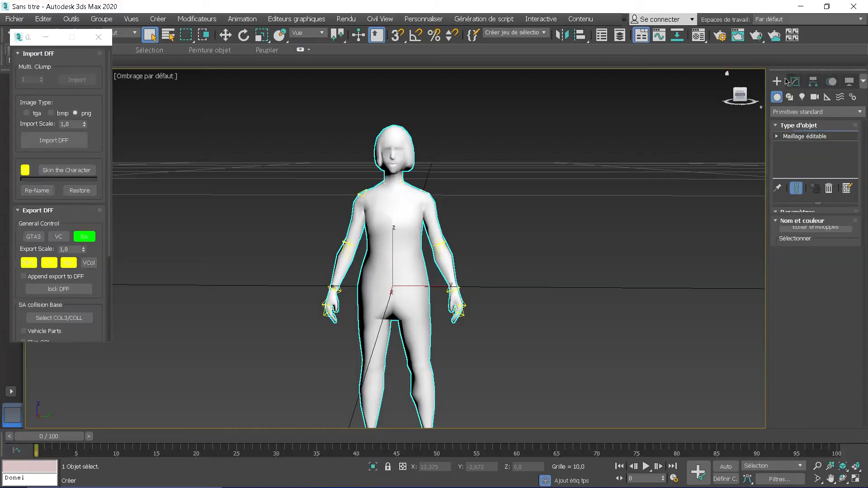
{"action": "left_click", "coordinate": [795, 85]}
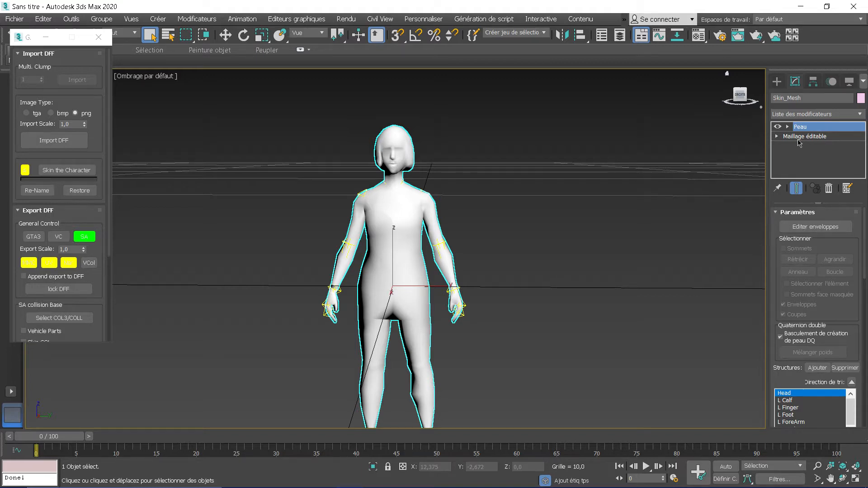
{"action": "left_click", "coordinate": [805, 137]}
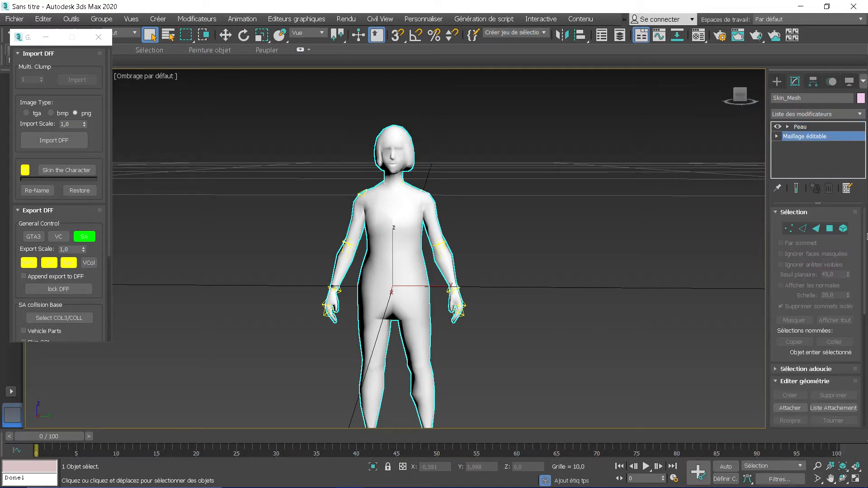
{"action": "left_click", "coordinate": [843, 228]}
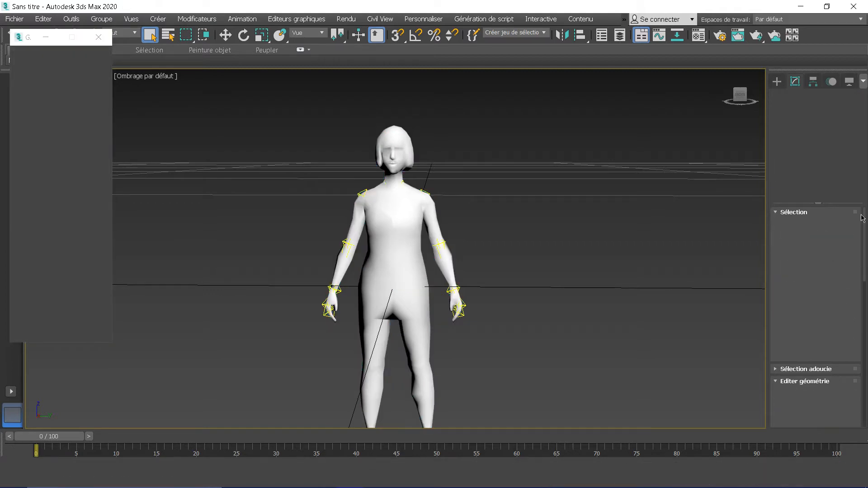
Step: Select all elements of the body mesh
{"action": "middle_click_drag", "start_coordinate": [596, 273], "coordinate": [595, 246]}
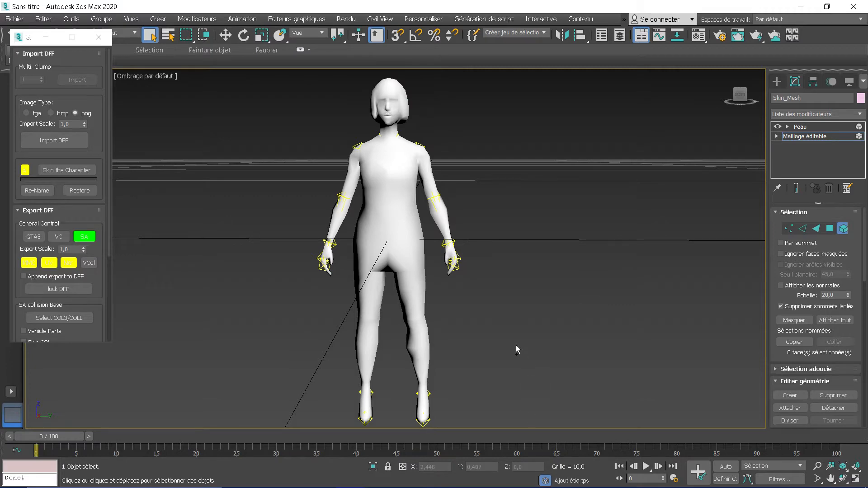
{"action": "key", "text": "ctrl+a"}
{"action": "scroll", "coordinate": [447, 236], "scroll_direction": "up", "scroll_amount": 4}
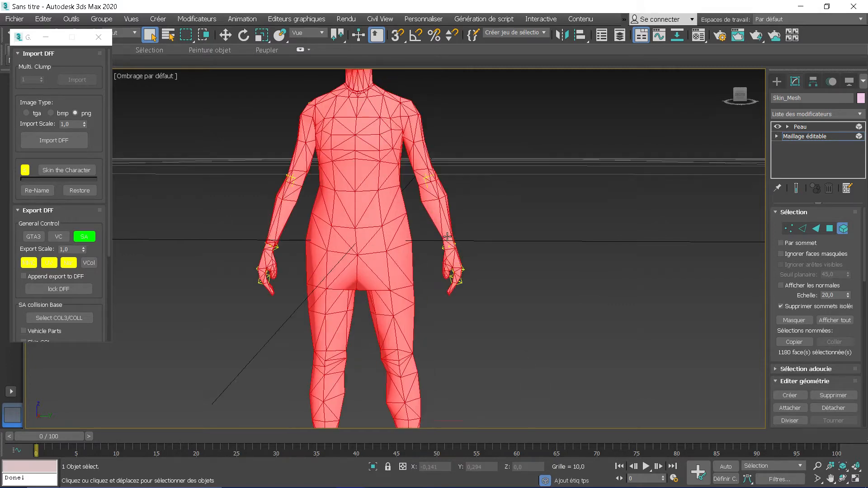
Step: Remove the first small watch elements around the wrist from the body mesh selection
{"action": "scroll", "coordinate": [447, 236], "scroll_direction": "up", "scroll_amount": 2}
{"action": "middle_click_drag", "start_coordinate": [447, 239], "coordinate": [336, 270], "text": "alt"}
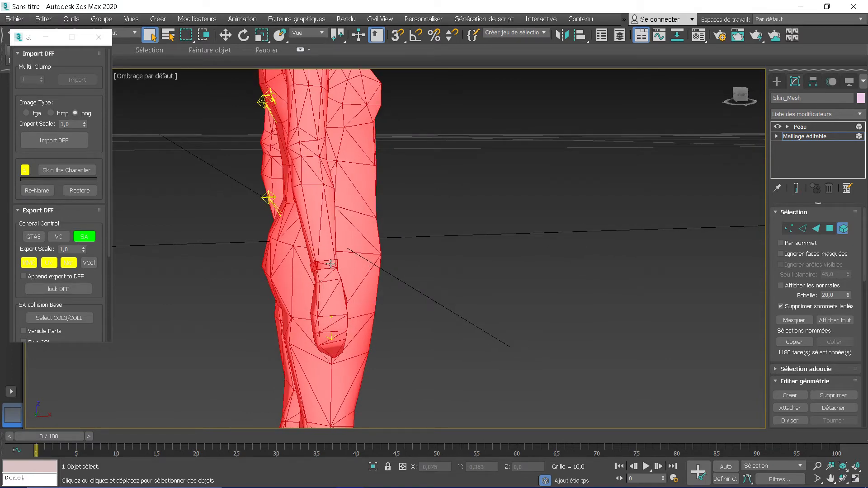
{"action": "left_click", "coordinate": [331, 264], "text": "alt"}
{"action": "middle_click_drag", "start_coordinate": [355, 269], "coordinate": [406, 267], "text": "alt"}
{"action": "left_click", "coordinate": [424, 251], "text": "alt"}
{"action": "left_click", "coordinate": [425, 231], "text": "ctrl"}
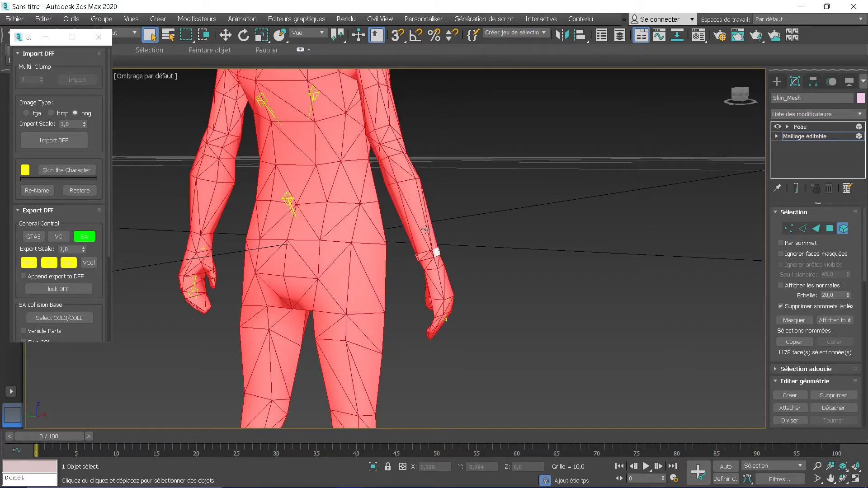
{"action": "left_click", "coordinate": [427, 255], "text": "alt"}
{"action": "middle_click_drag", "start_coordinate": [427, 255], "coordinate": [342, 255], "text": "alt"}
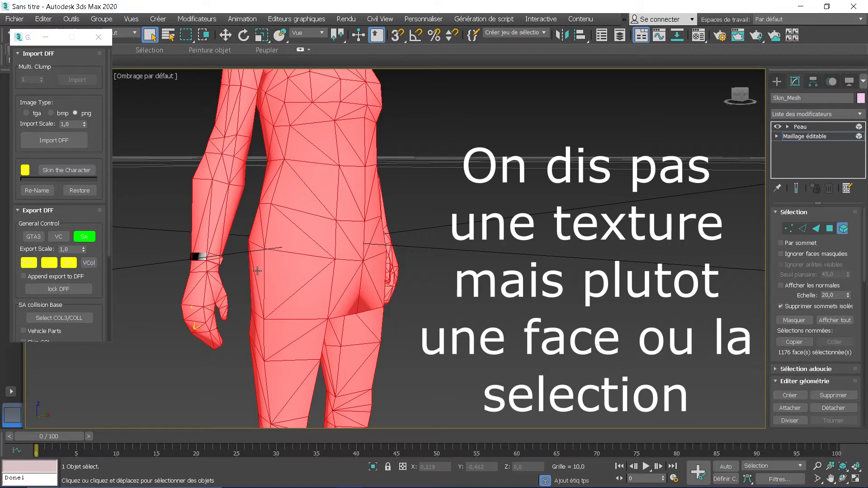
{"action": "middle_click_drag", "start_coordinate": [251, 270], "coordinate": [252, 267], "text": "alt"}
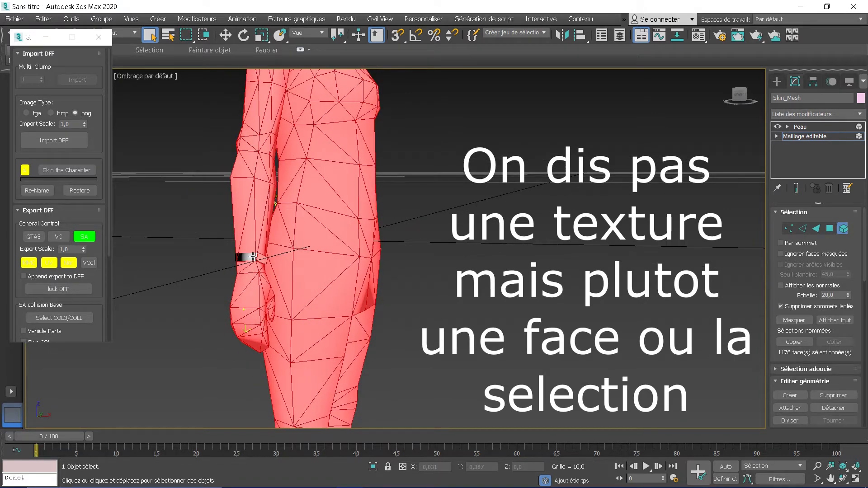
Step: Add a wrist watch element back to the selection, and deselect it again together with the neighbouring watch element
{"action": "left_click", "coordinate": [252, 257], "text": "ctrl"}
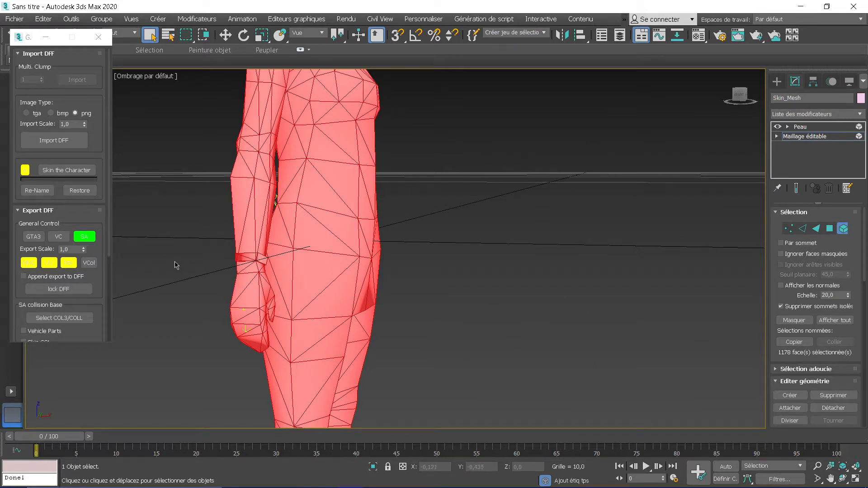
{"action": "left_click", "coordinate": [253, 257], "text": "ctrl+alt"}
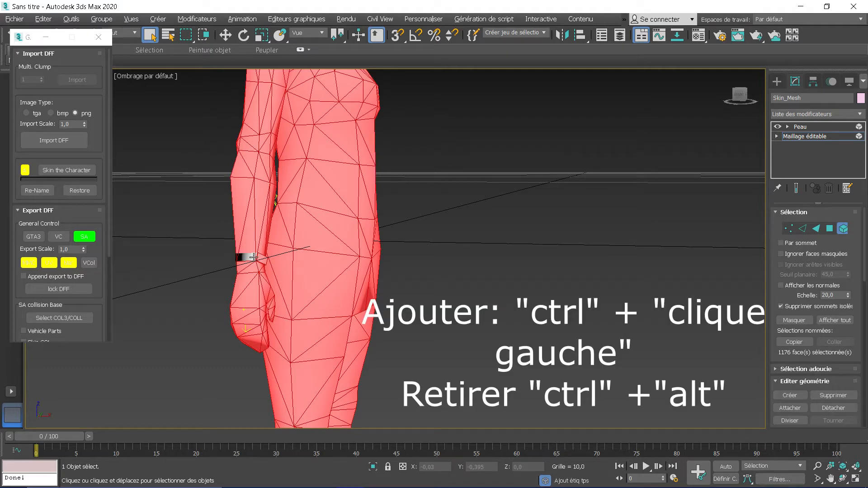
{"action": "left_click", "coordinate": [261, 259], "text": "ctrl+alt"}
{"action": "middle_click_drag", "start_coordinate": [262, 259], "coordinate": [201, 244], "text": "alt"}
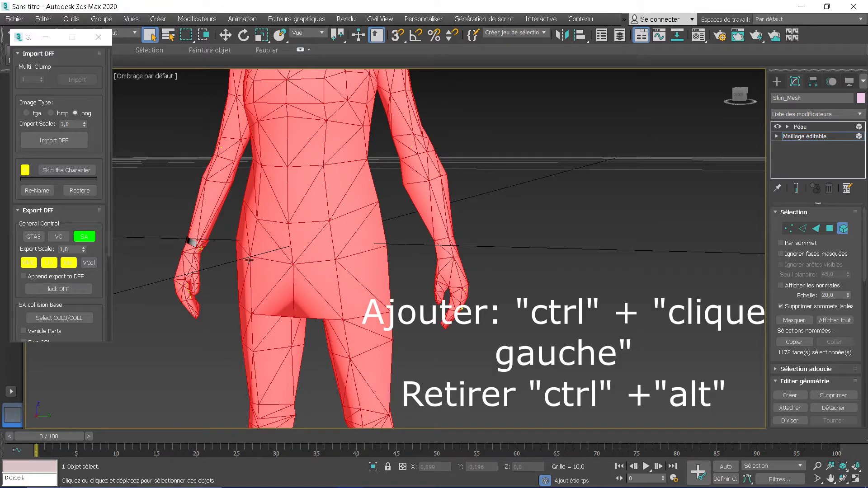
Step: Apply the corps.png texture from the tuto folder to the selected body elements, then clear the selection
{"action": "middle_click_drag", "start_coordinate": [256, 261], "coordinate": [323, 292], "text": "alt"}
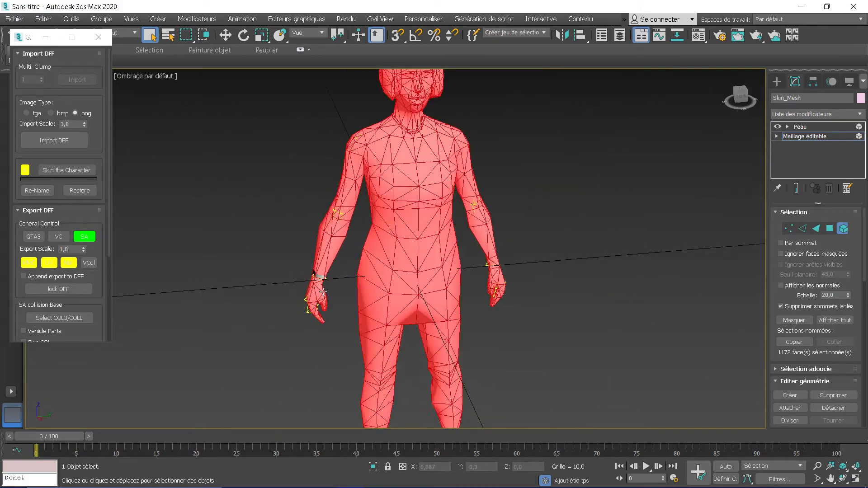
{"action": "scroll", "coordinate": [323, 292], "scroll_direction": "down", "scroll_amount": 3}
{"action": "mouse_move", "coordinate": [348, 476]}
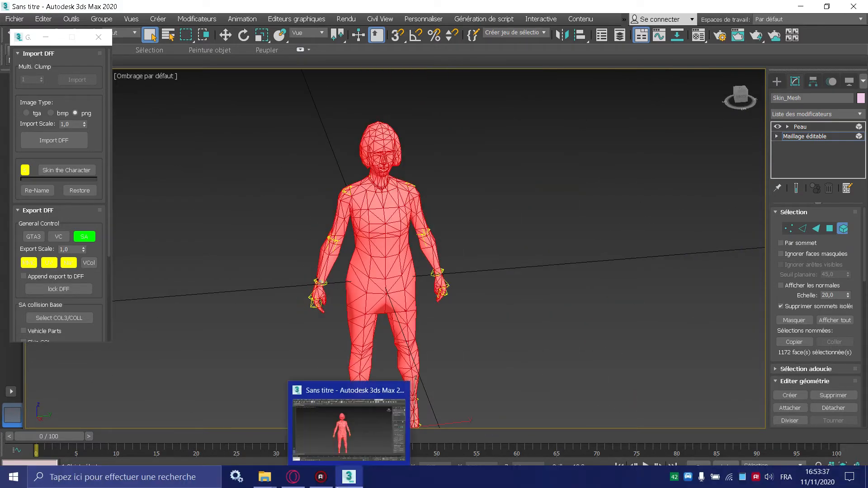
{"action": "mouse_move", "coordinate": [264, 477]}
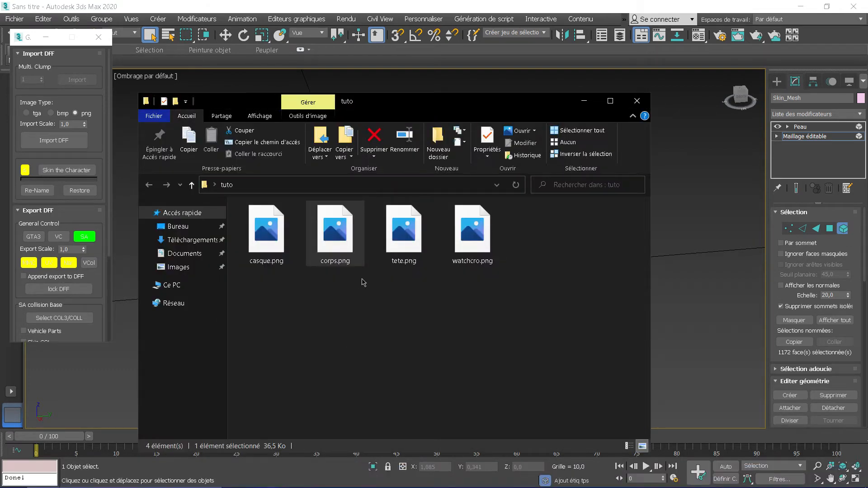
{"action": "left_click_drag", "start_coordinate": [415, 111], "coordinate": [700, 108]}
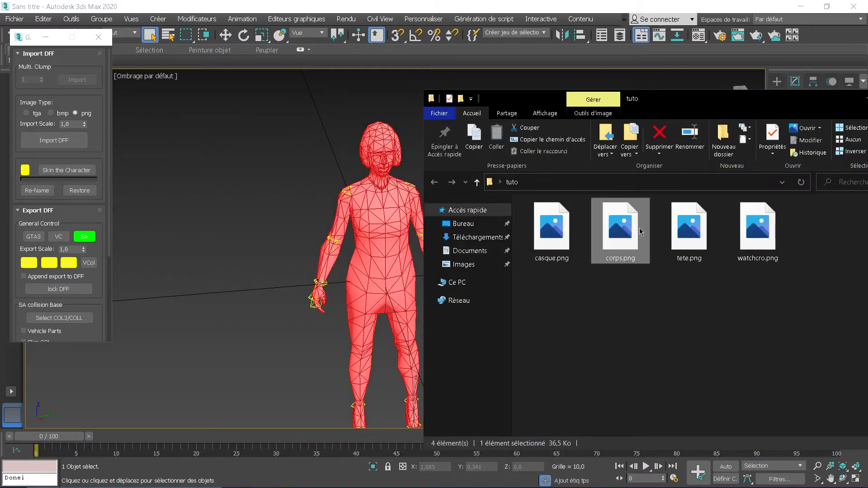
{"action": "mouse_move", "coordinate": [389, 273]}
{"action": "left_mouse_down"}
{"action": "mouse_move", "coordinate": [372, 268]}
{"action": "mouse_move", "coordinate": [382, 262]}
{"action": "left_mouse_up"}
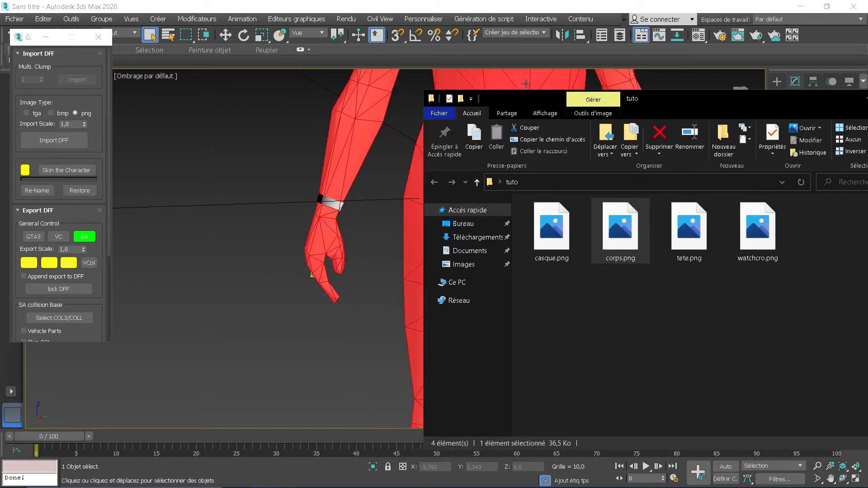
{"action": "left_click_drag", "start_coordinate": [764, 101], "coordinate": [535, 132]}
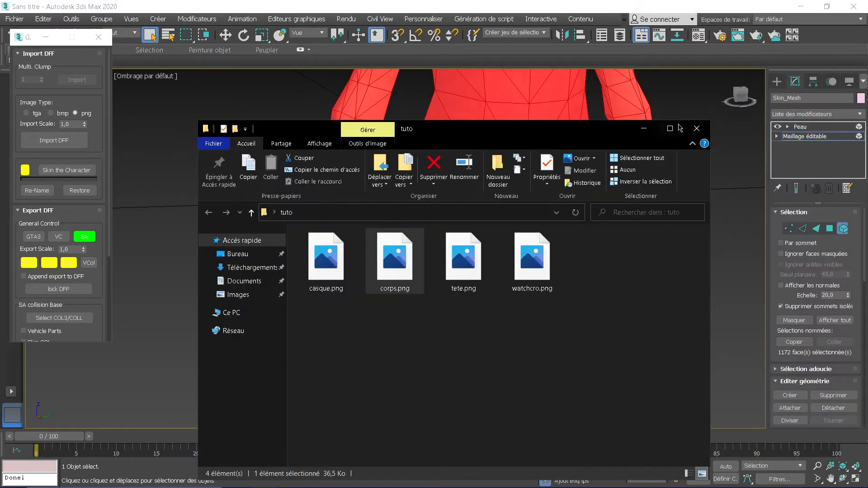
{"action": "left_click", "coordinate": [644, 129]}
{"action": "left_click", "coordinate": [685, 164]}
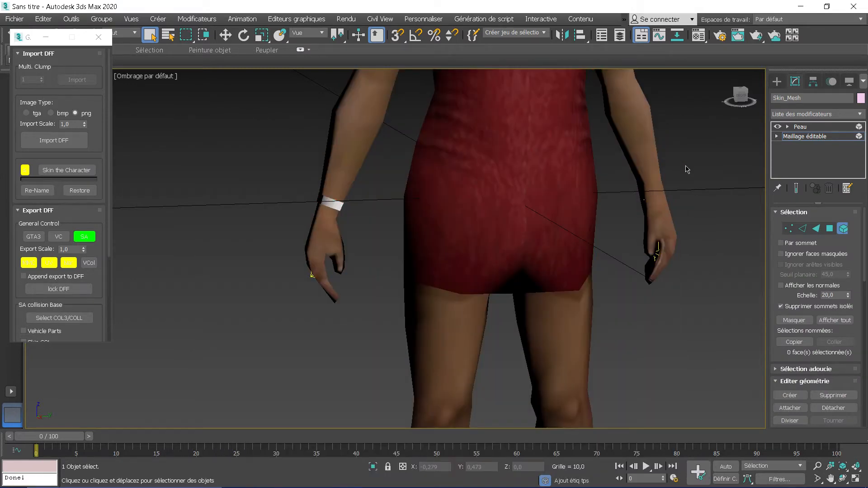
Step: Select all the watch elements around the wrist of the body mesh
{"action": "scroll", "coordinate": [686, 169], "scroll_direction": "down", "scroll_amount": 4}
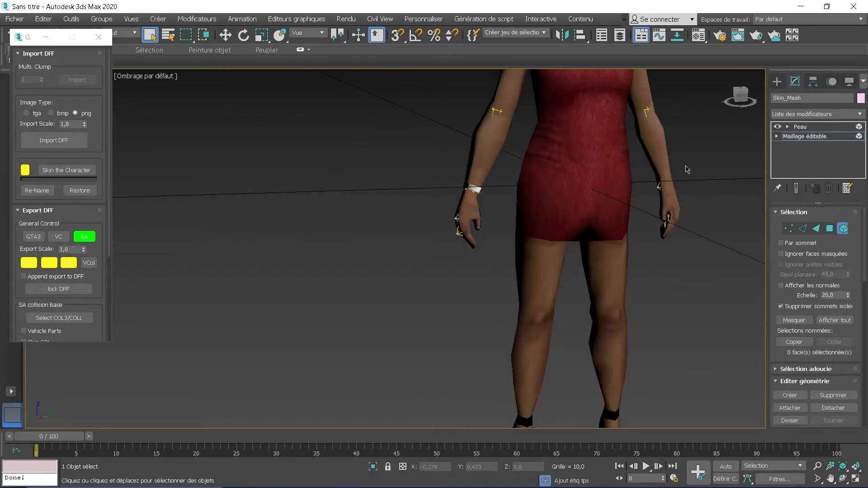
{"action": "scroll", "coordinate": [541, 269], "scroll_direction": "down", "scroll_amount": 6}
{"action": "middle_click_drag", "start_coordinate": [545, 276], "coordinate": [508, 261], "text": "alt"}
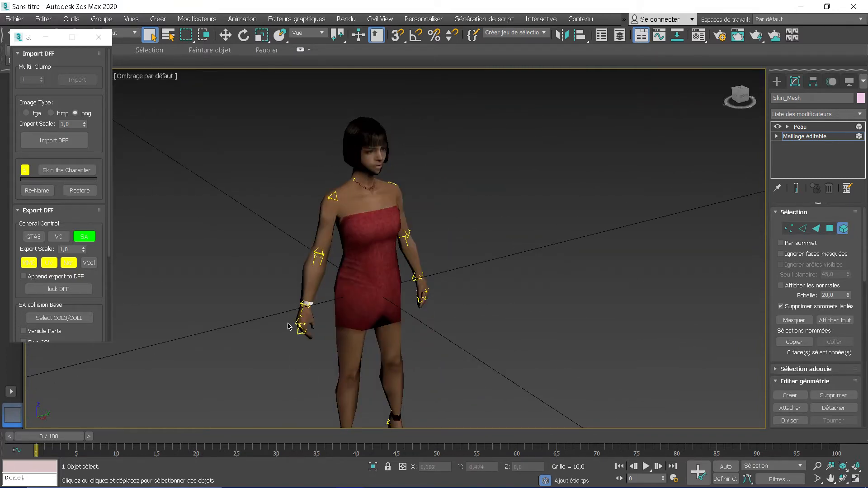
{"action": "scroll", "coordinate": [292, 326], "scroll_direction": "up", "scroll_amount": 5}
{"action": "left_click", "coordinate": [324, 291]}
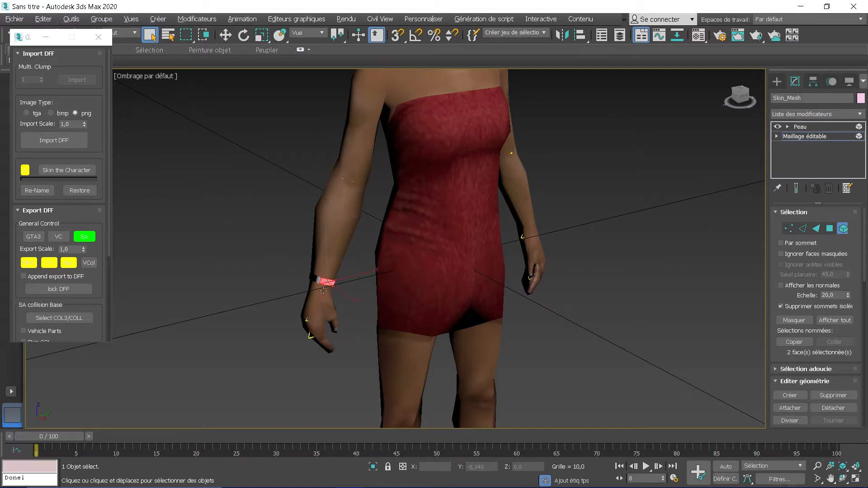
{"action": "left_click", "coordinate": [316, 281], "text": "ctrl"}
{"action": "middle_click_drag", "start_coordinate": [317, 282], "coordinate": [505, 290], "text": "alt"}
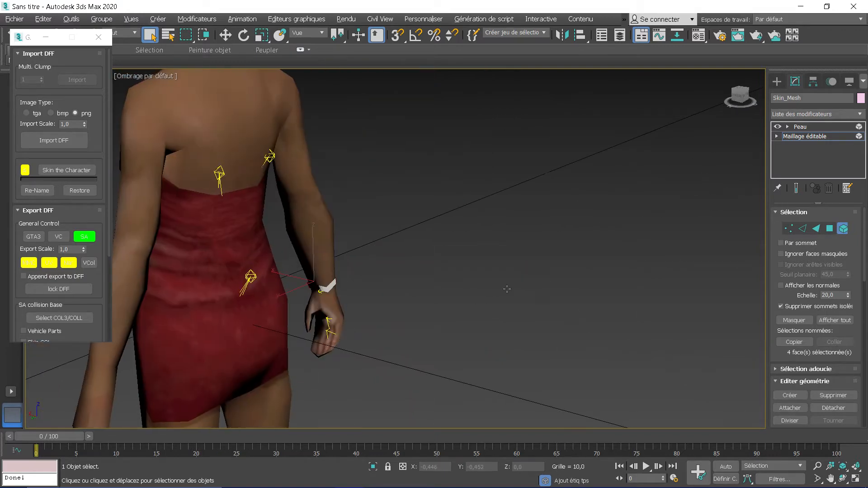
{"action": "left_click", "coordinate": [328, 285], "text": "ctrl"}
{"action": "left_click", "coordinate": [332, 274], "text": "ctrl"}
{"action": "left_click", "coordinate": [332, 285], "text": "ctrl"}
{"action": "left_click", "coordinate": [324, 290], "text": "ctrl"}
{"action": "middle_click_drag", "start_coordinate": [314, 291], "coordinate": [248, 298], "text": "alt"}
{"action": "middle_click_drag", "start_coordinate": [462, 297], "coordinate": [515, 285]}
{"action": "middle_click_drag", "start_coordinate": [612, 304], "coordinate": [436, 279]}
Step: Apply the watchcro.png texture from the tuto folder to the selected watch elements and clear the selection
{"action": "mouse_move", "coordinate": [350, 482]}
{"action": "mouse_move", "coordinate": [326, 476]}
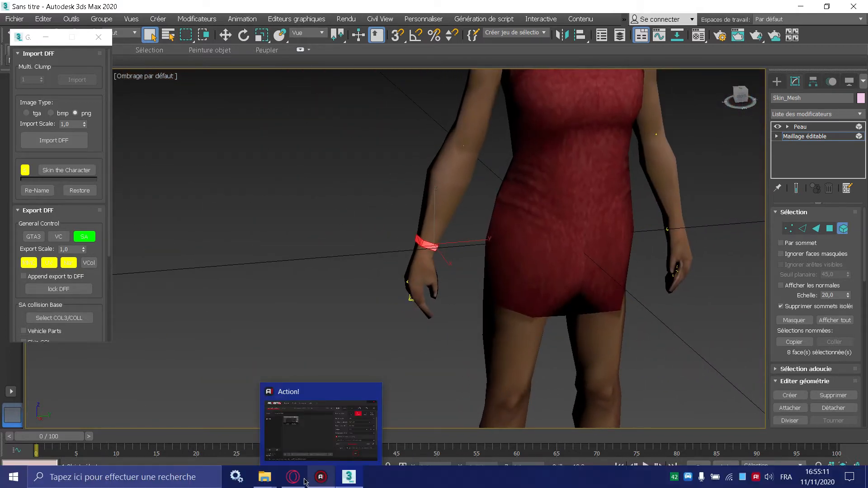
{"action": "mouse_move", "coordinate": [265, 479]}
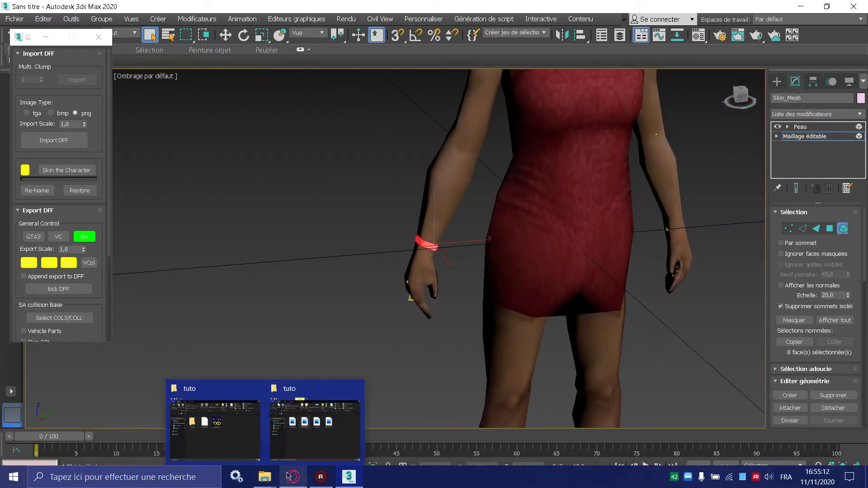
{"action": "left_click", "coordinate": [322, 449]}
{"action": "left_click_drag", "start_coordinate": [533, 144], "coordinate": [537, 266]}
{"action": "left_click_drag", "start_coordinate": [531, 394], "coordinate": [430, 245]}
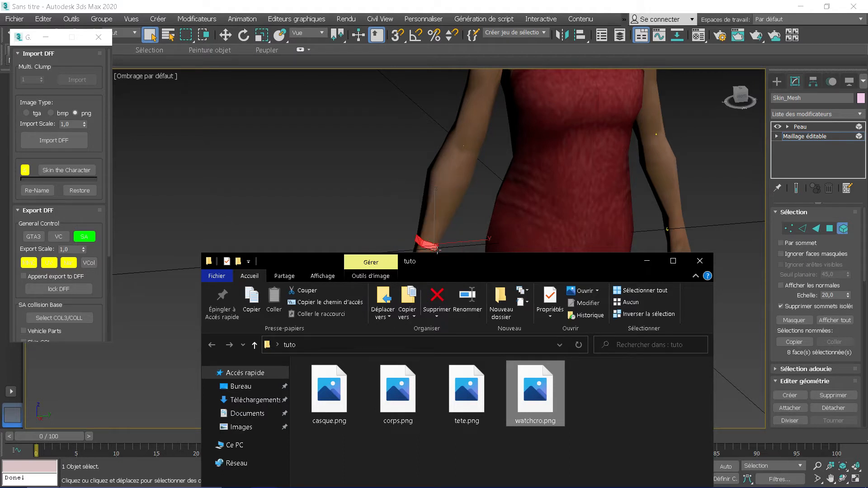
{"action": "left_click", "coordinate": [647, 260]}
{"action": "left_click", "coordinate": [352, 265]}
Step: Leave element selection and select the whole female body with its bones as a named selection set "corps"
{"action": "middle_click_drag", "start_coordinate": [448, 258], "coordinate": [513, 229], "text": "alt"}
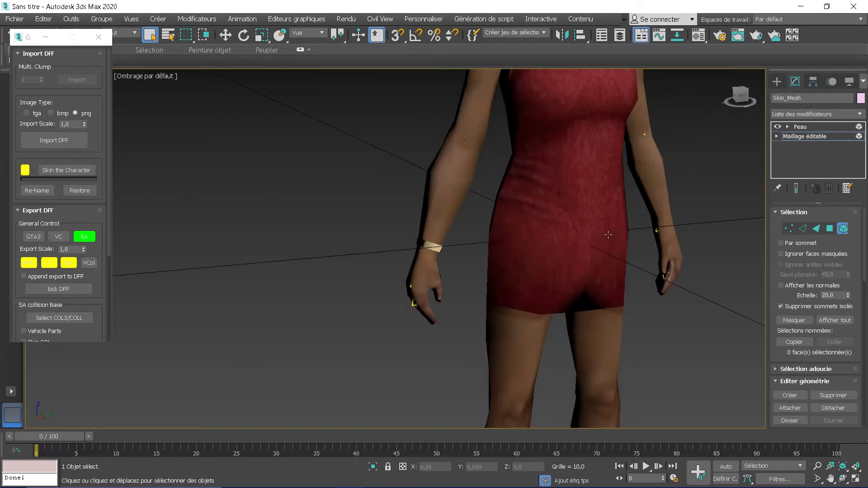
{"action": "scroll", "coordinate": [709, 219], "scroll_direction": "down", "scroll_amount": 3}
{"action": "middle_click_drag", "start_coordinate": [709, 219], "coordinate": [548, 290]}
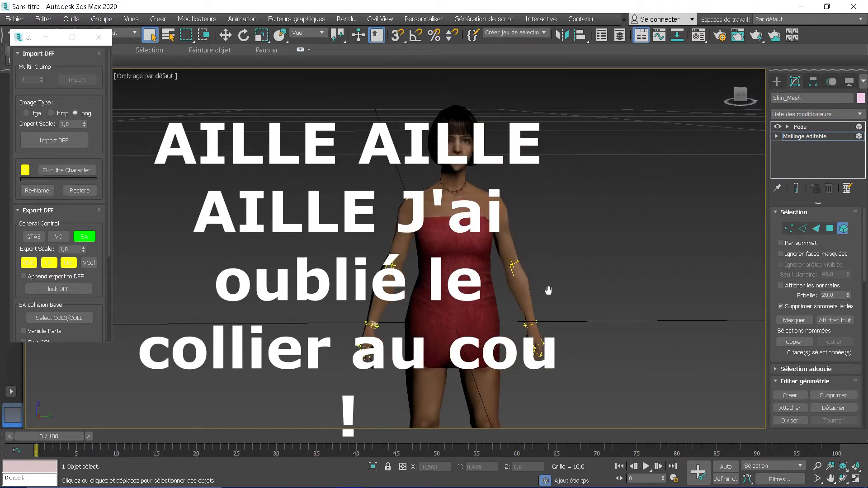
{"action": "scroll", "coordinate": [565, 171], "scroll_direction": "down", "scroll_amount": 3}
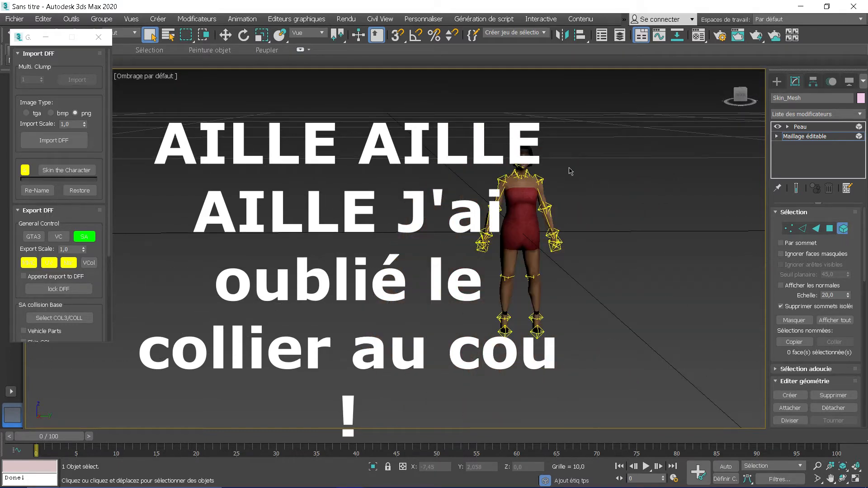
{"action": "left_click", "coordinate": [843, 229]}
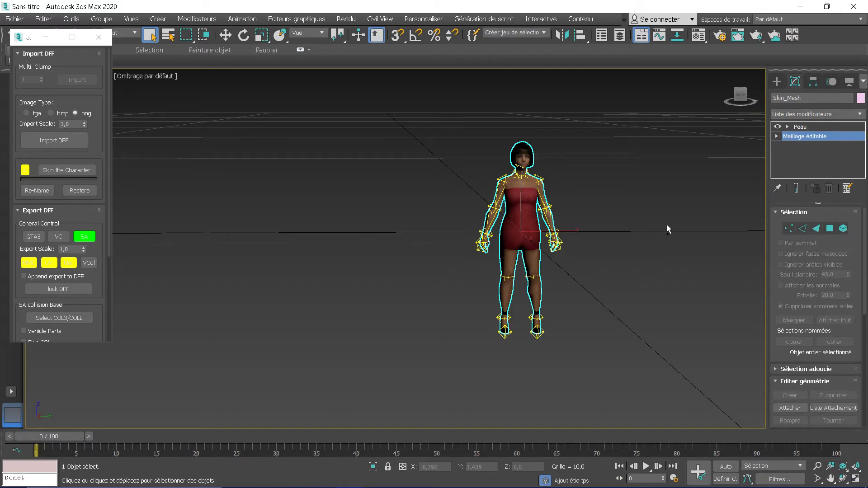
{"action": "key", "text": "ctrl+a"}
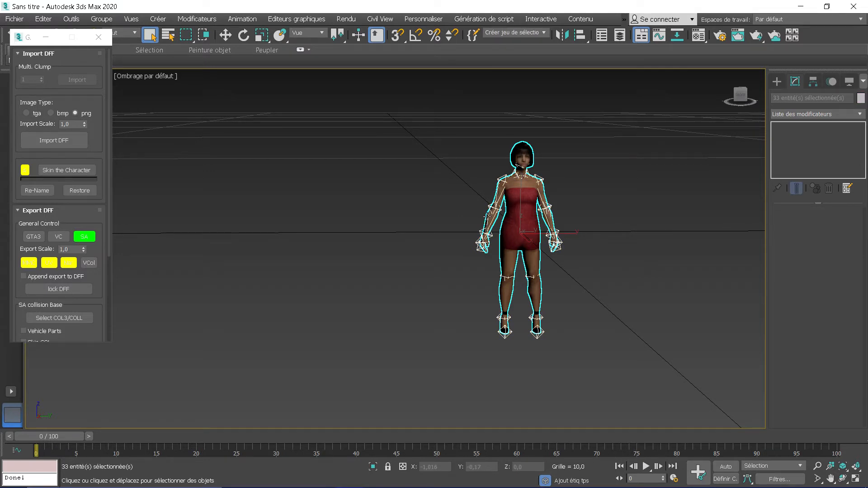
{"action": "left_click", "coordinate": [649, 194]}
{"action": "left_click_drag", "start_coordinate": [582, 344], "coordinate": [620, 375]}
Step: Move the body model and its bones along the Y axis away from the scene origin, then deselect them
{"action": "key", "text": "w"}
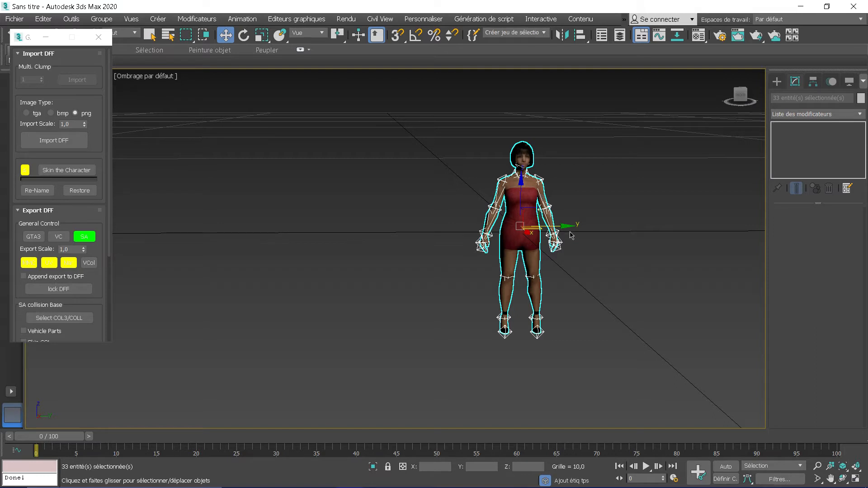
{"action": "key", "text": "e"}
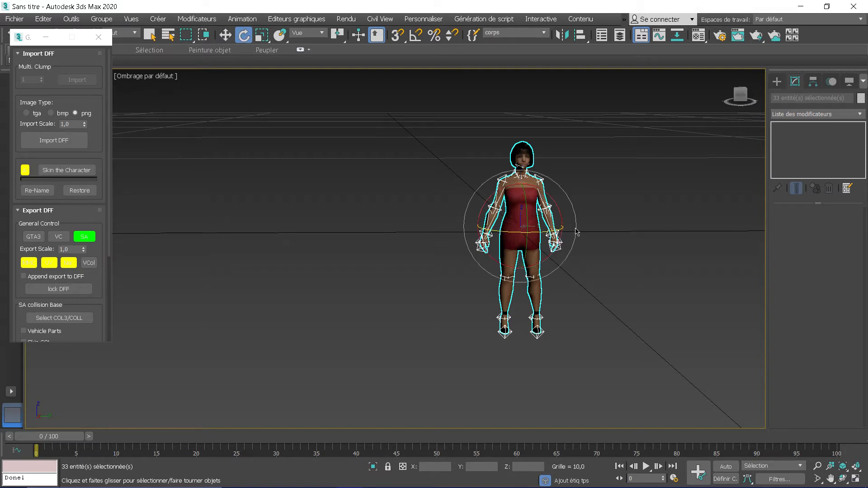
{"action": "key", "text": "w"}
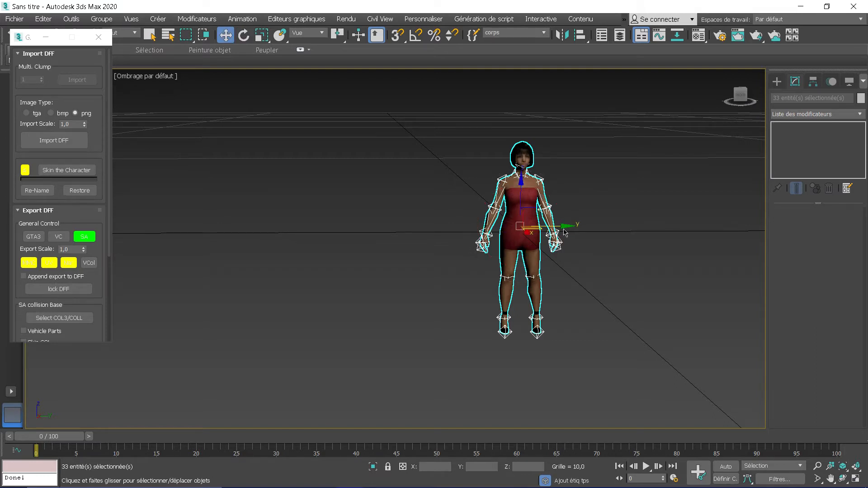
{"action": "left_click_drag", "start_coordinate": [562, 226], "coordinate": [743, 226]}
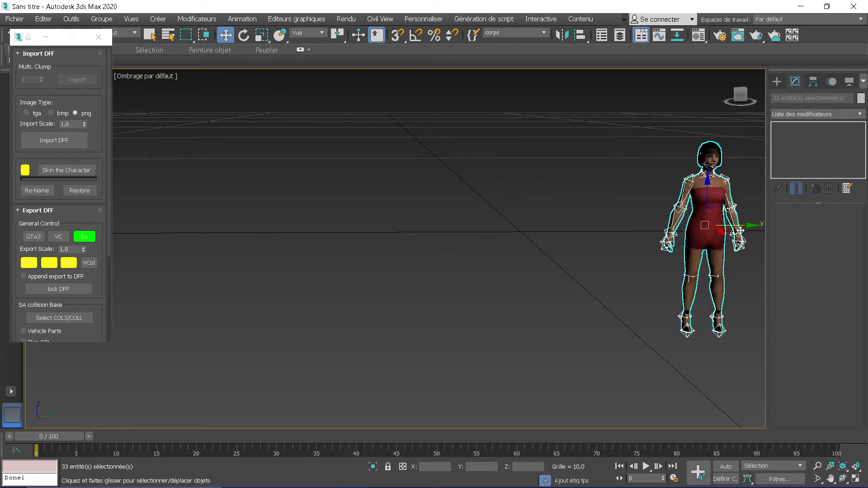
{"action": "middle_click_drag", "start_coordinate": [616, 311], "coordinate": [334, 308]}
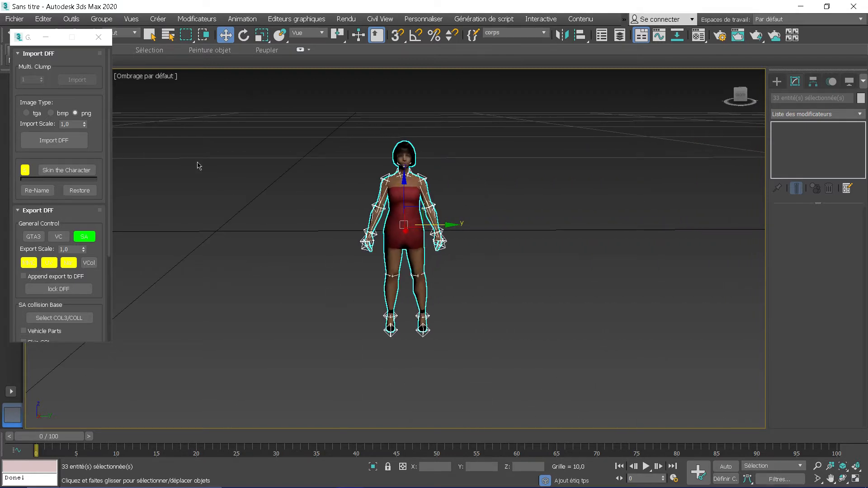
{"action": "left_click_drag", "start_coordinate": [446, 225], "coordinate": [496, 222]}
{"action": "left_click", "coordinate": [292, 267]}
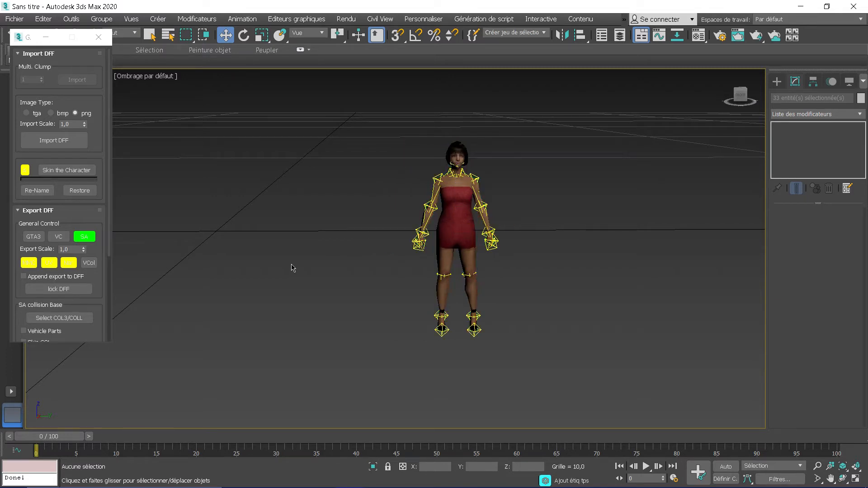
Step: Import the head model tete.dff from the Desktop
{"action": "middle_click_drag", "start_coordinate": [250, 268], "coordinate": [384, 263]}
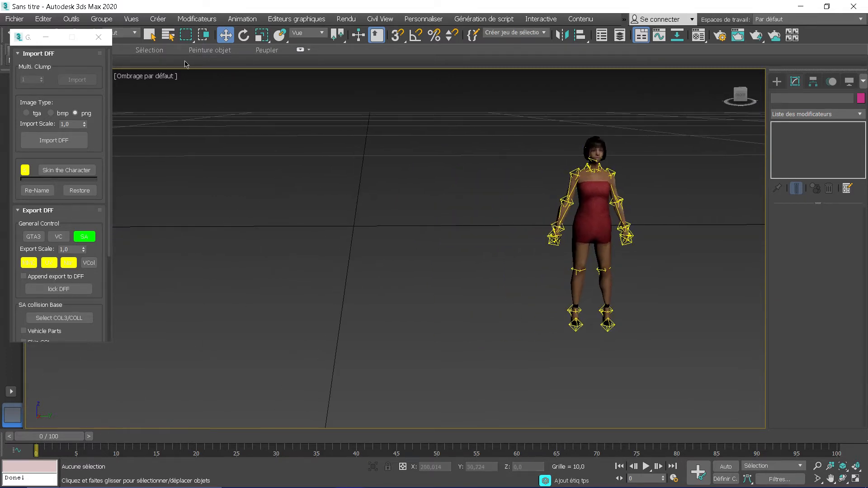
{"action": "left_click", "coordinate": [43, 38]}
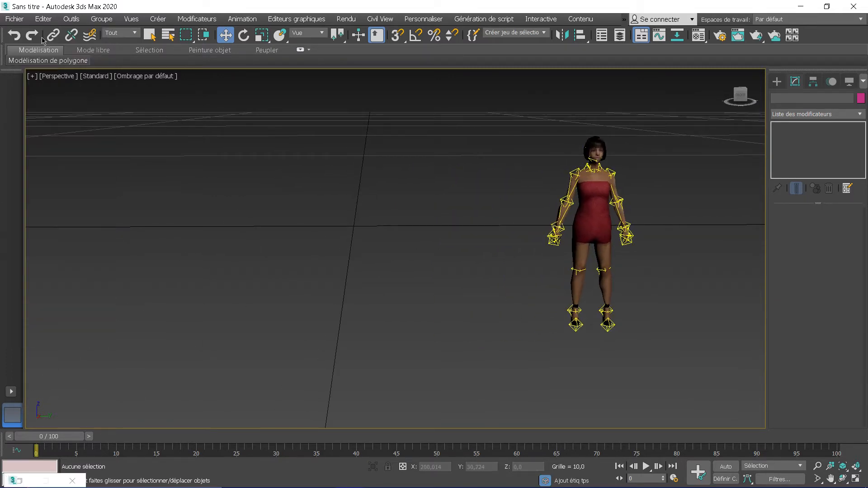
{"action": "left_click", "coordinate": [33, 482]}
{"action": "left_click", "coordinate": [66, 140]}
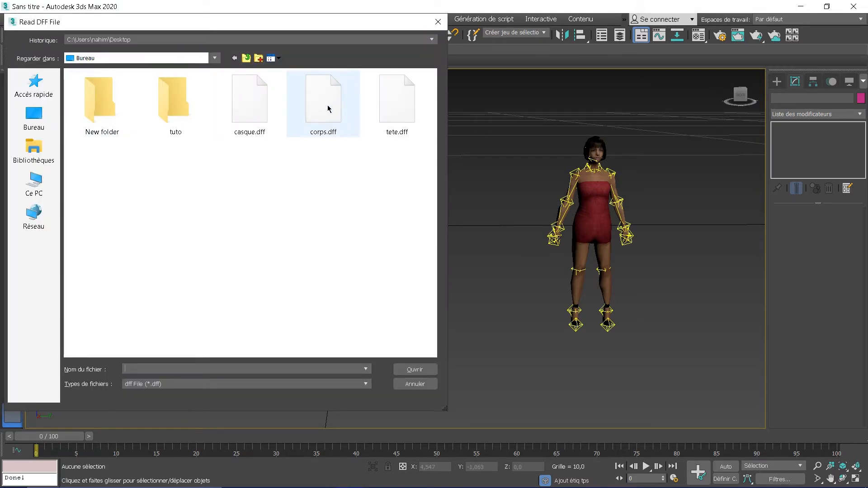
{"action": "double_click", "coordinate": [388, 96]}
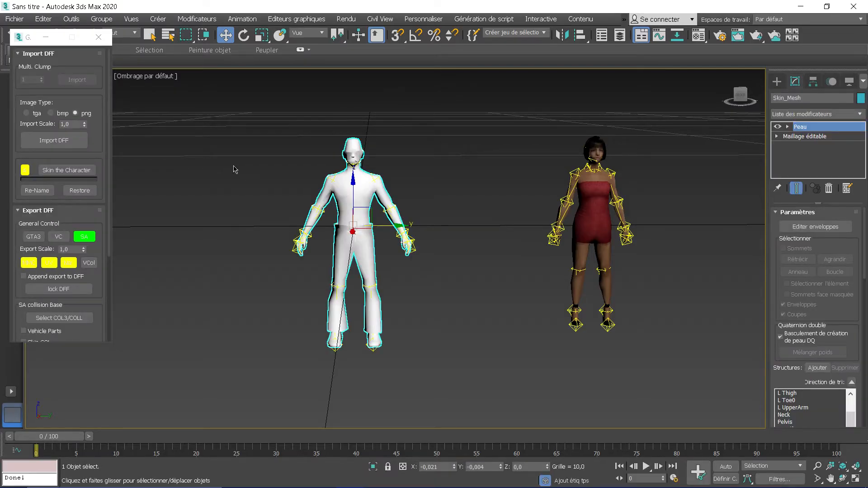
Step: Apply the tete.png texture from the tuto folder to the imported head model
{"action": "mouse_move", "coordinate": [274, 476]}
{"action": "left_click", "coordinate": [302, 440]}
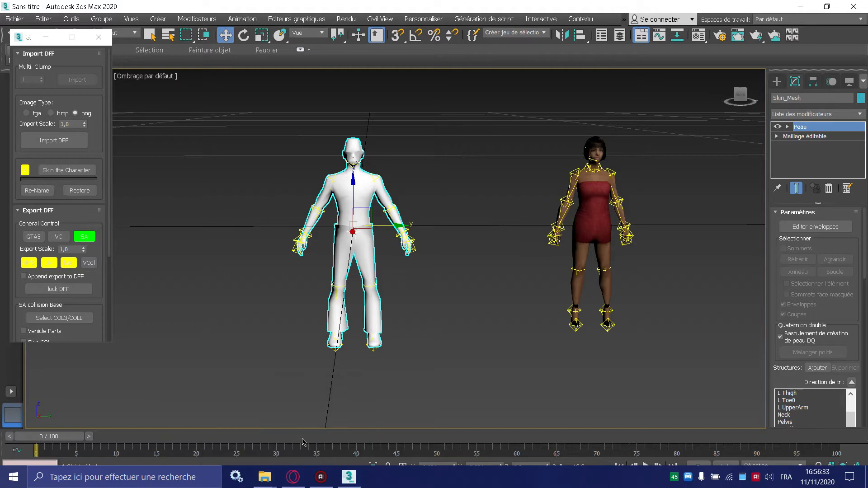
{"action": "mouse_move", "coordinate": [465, 389]}
{"action": "left_mouse_down"}
{"action": "mouse_move", "coordinate": [406, 322]}
{"action": "mouse_move", "coordinate": [367, 181]}
{"action": "mouse_move", "coordinate": [360, 198]}
{"action": "left_mouse_up"}
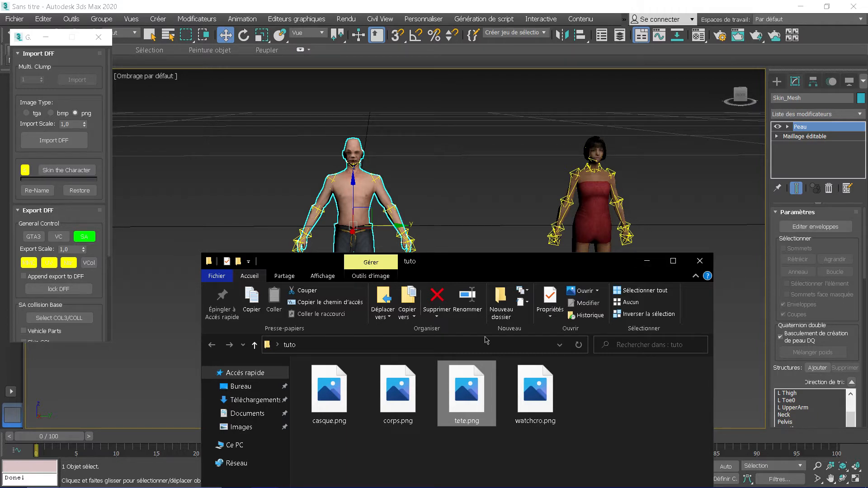
{"action": "left_click", "coordinate": [647, 260]}
Step: Select the male head model together with its bones as a named selection set "tete"
{"action": "scroll", "coordinate": [394, 203], "scroll_direction": "up", "scroll_amount": 3}
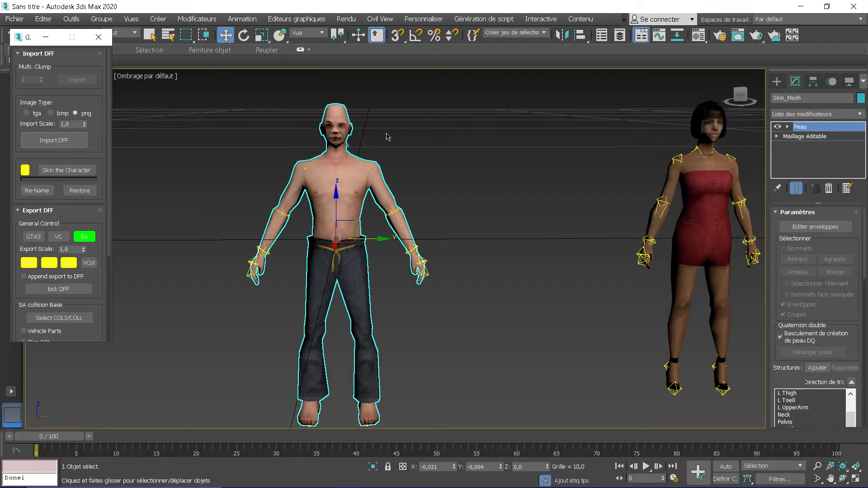
{"action": "scroll", "coordinate": [382, 144], "scroll_direction": "down", "scroll_amount": 2}
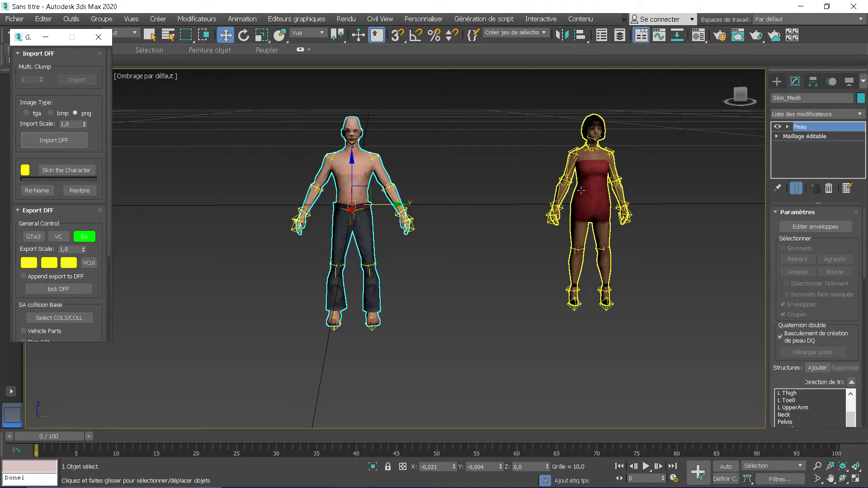
{"action": "left_click_drag", "start_coordinate": [240, 93], "coordinate": [443, 346]}
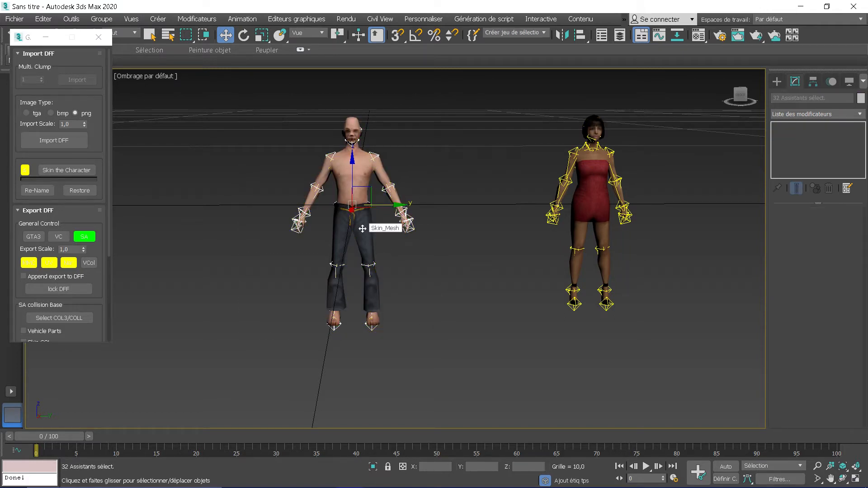
{"action": "left_click_drag", "start_coordinate": [479, 360], "coordinate": [238, 105]}
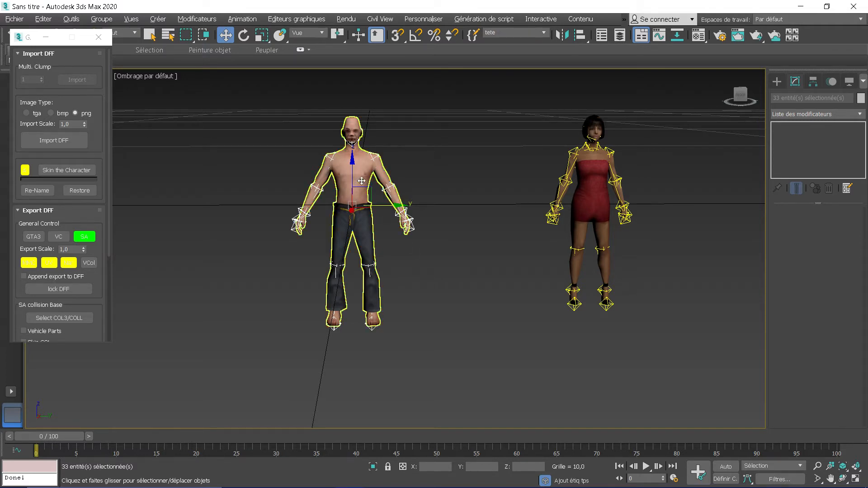
Step: Delete the male model's bones, keeping only its mesh
{"action": "left_click", "coordinate": [363, 225], "text": "alt"}
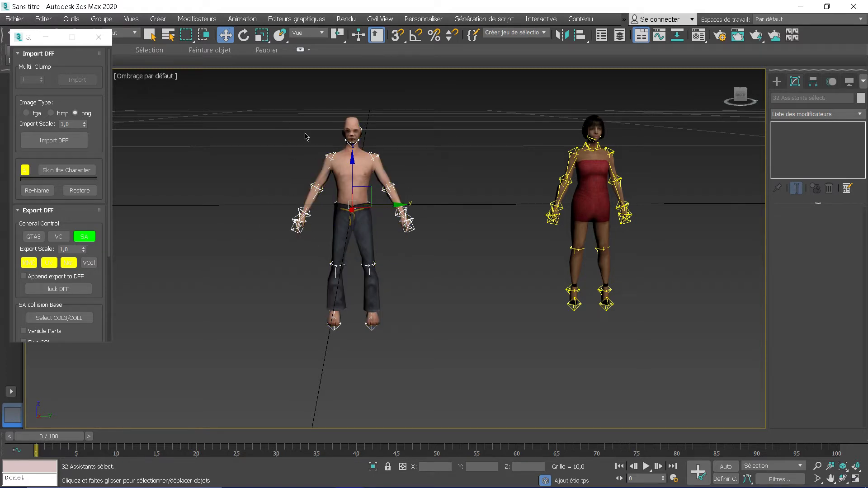
{"action": "left_click", "coordinate": [445, 269]}
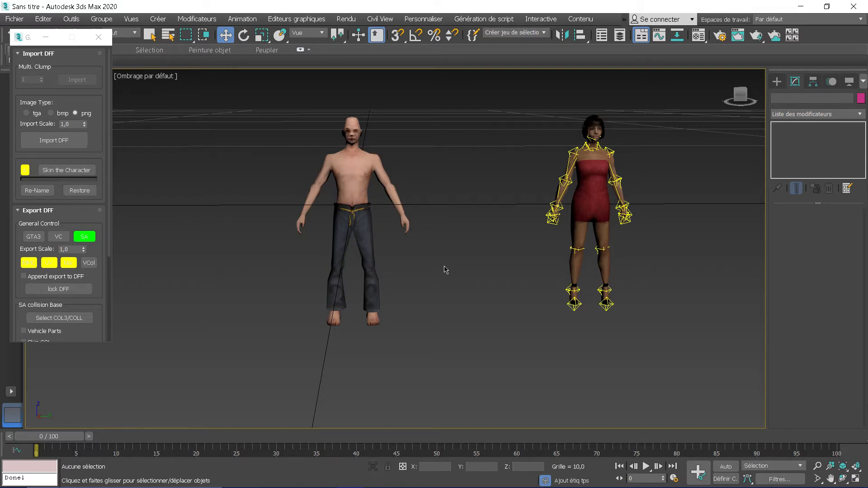
Step: Enter element-level editing of the male model's editable mesh and select its torso element
{"action": "left_click", "coordinate": [357, 199]}
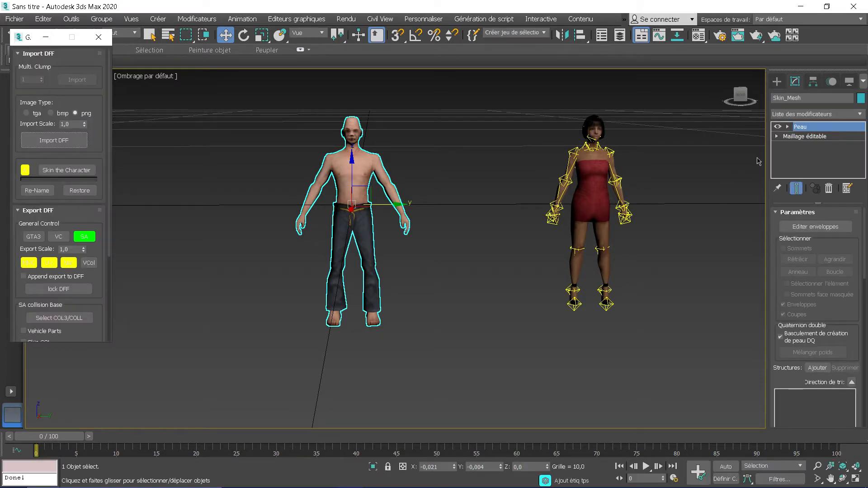
{"action": "left_click", "coordinate": [803, 136]}
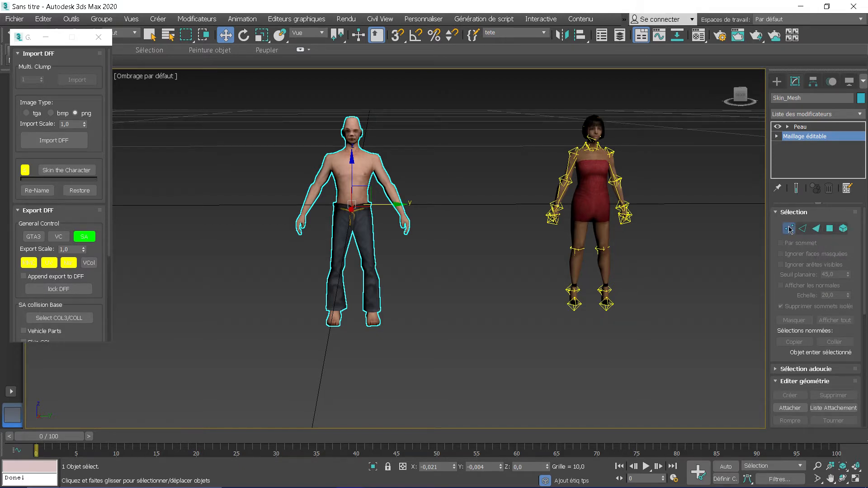
{"action": "left_click", "coordinate": [788, 229]}
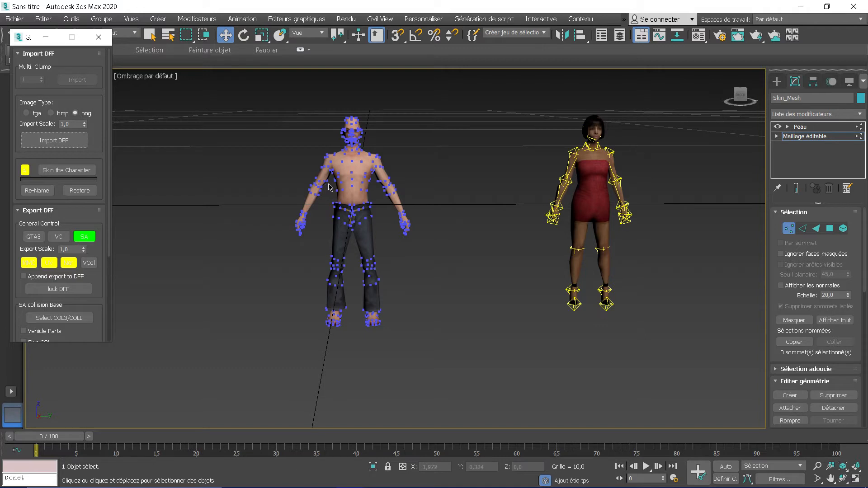
{"action": "left_click", "coordinate": [834, 230]}
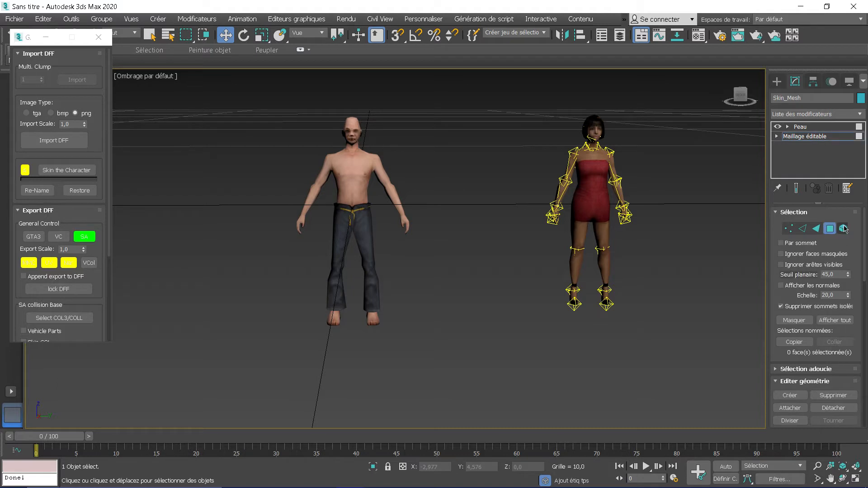
{"action": "left_click", "coordinate": [357, 187]}
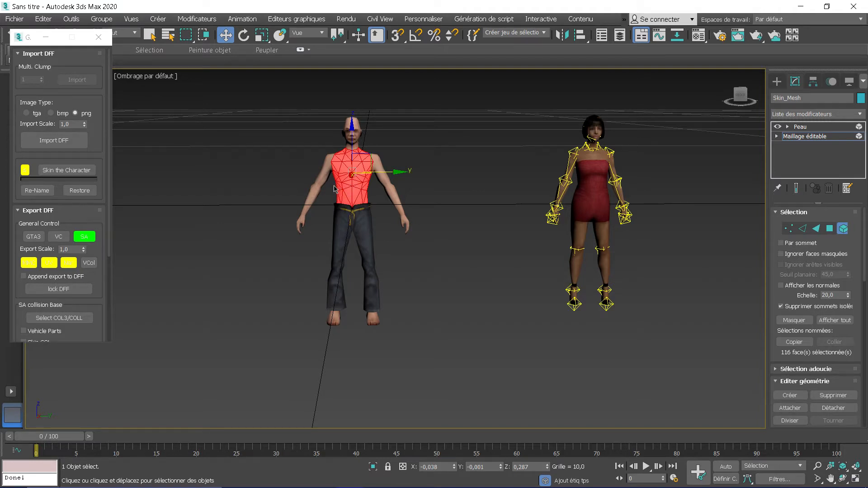
Step: Select the arm and hand elements on one side of the male mesh, and clear that selection
{"action": "scroll", "coordinate": [334, 189], "scroll_direction": "up", "scroll_amount": 4}
{"action": "scroll", "coordinate": [335, 189], "scroll_direction": "down", "scroll_amount": 2}
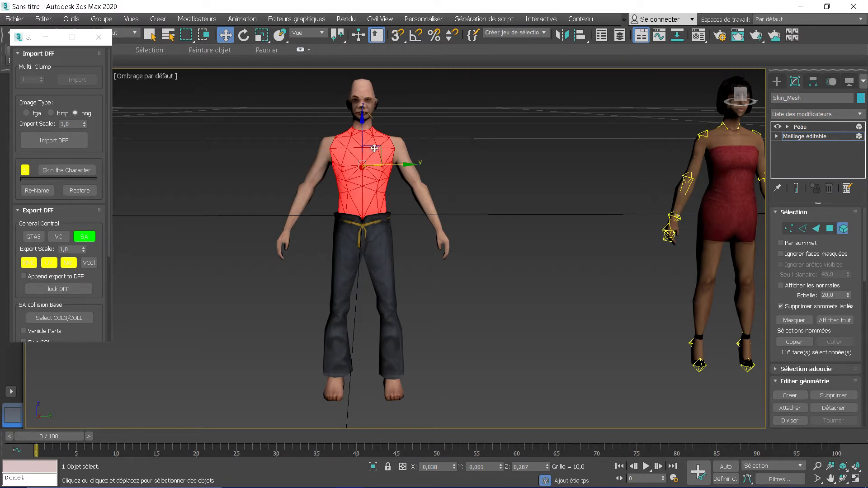
{"action": "middle_click_drag", "start_coordinate": [371, 186], "coordinate": [349, 183], "text": "alt"}
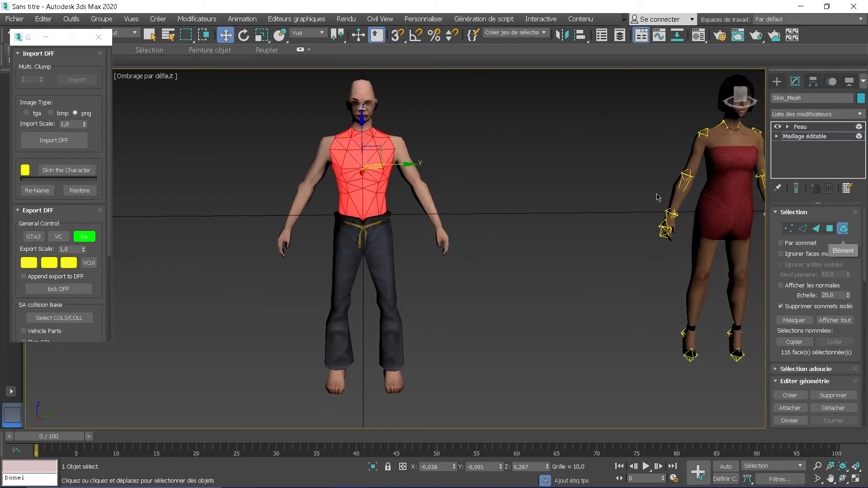
{"action": "middle_click_drag", "start_coordinate": [529, 180], "coordinate": [511, 177], "text": "alt"}
{"action": "left_click", "coordinate": [430, 199]}
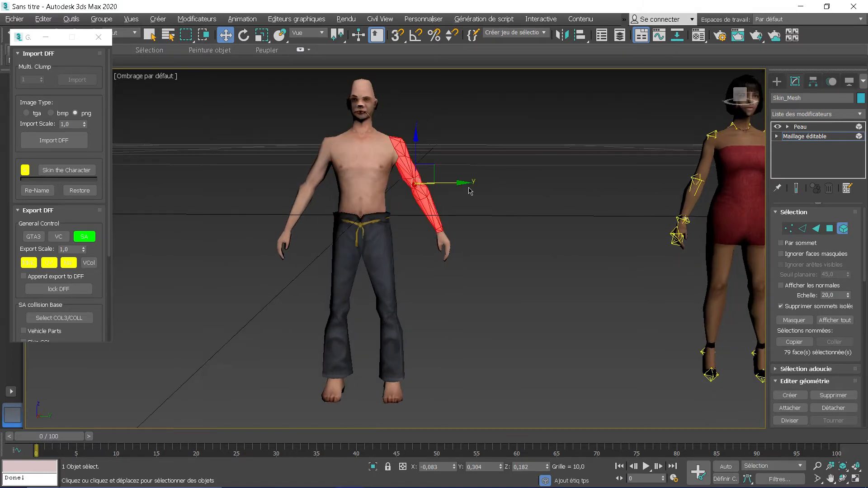
{"action": "middle_click_drag", "start_coordinate": [429, 199], "coordinate": [346, 190], "text": "alt"}
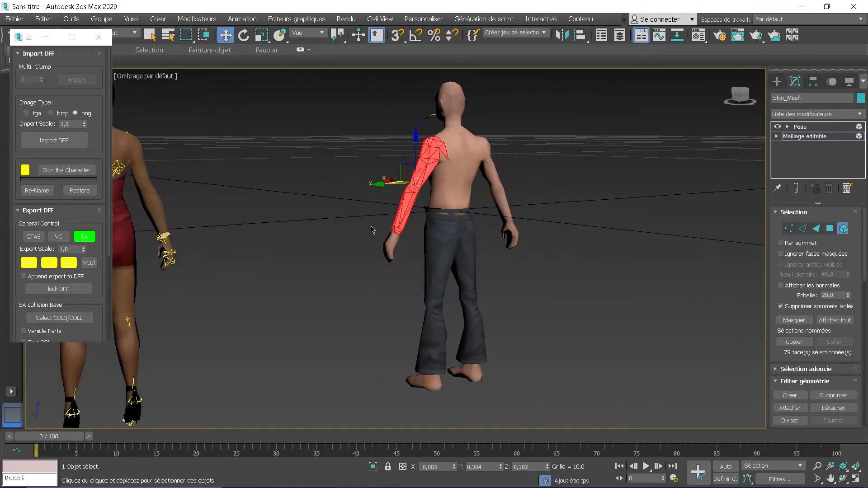
{"action": "left_click", "coordinate": [389, 242], "text": "ctrl"}
{"action": "middle_click_drag", "start_coordinate": [345, 226], "coordinate": [436, 213], "text": "alt"}
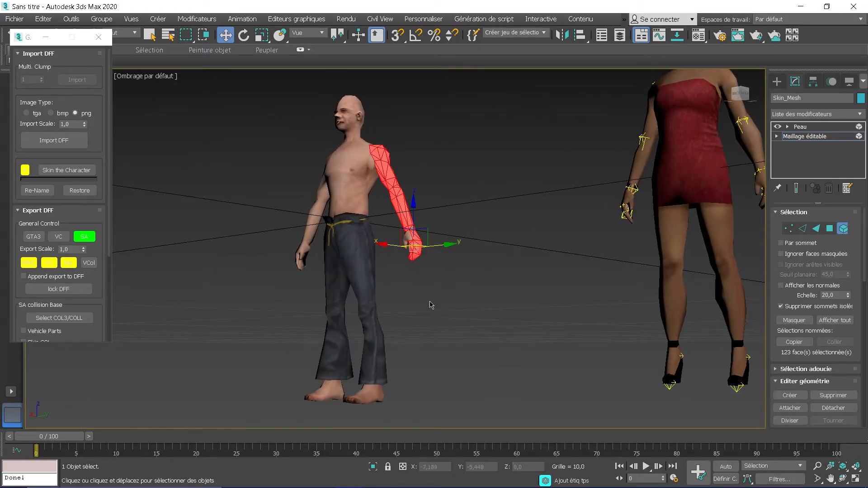
{"action": "middle_click_drag", "start_coordinate": [400, 199], "coordinate": [423, 197], "text": "alt"}
{"action": "left_click", "coordinate": [518, 176]}
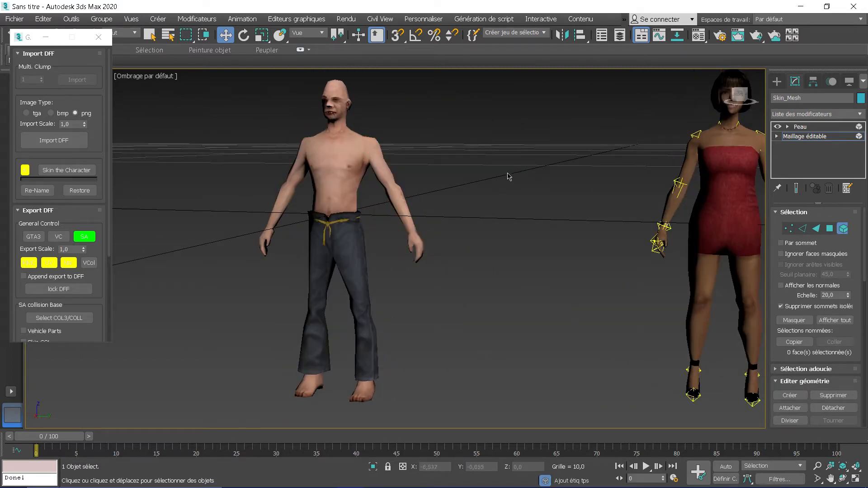
Step: Region-select one whole arm with its hand on the male mesh, and deselect it
{"action": "middle_click_drag", "start_coordinate": [478, 323], "coordinate": [473, 322], "text": "alt"}
{"action": "left_click_drag", "start_coordinate": [389, 197], "coordinate": [391, 202]}
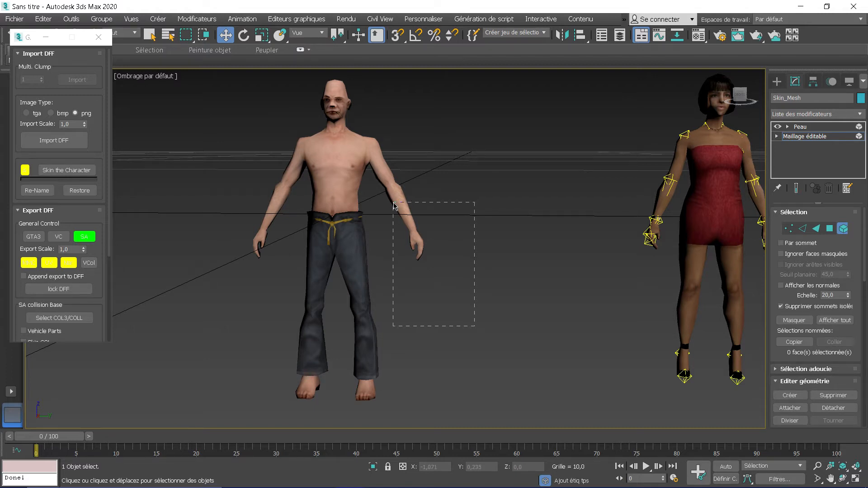
{"action": "left_click_drag", "start_coordinate": [394, 206], "coordinate": [393, 203]}
{"action": "middle_click_drag", "start_coordinate": [439, 168], "coordinate": [447, 163], "text": "alt"}
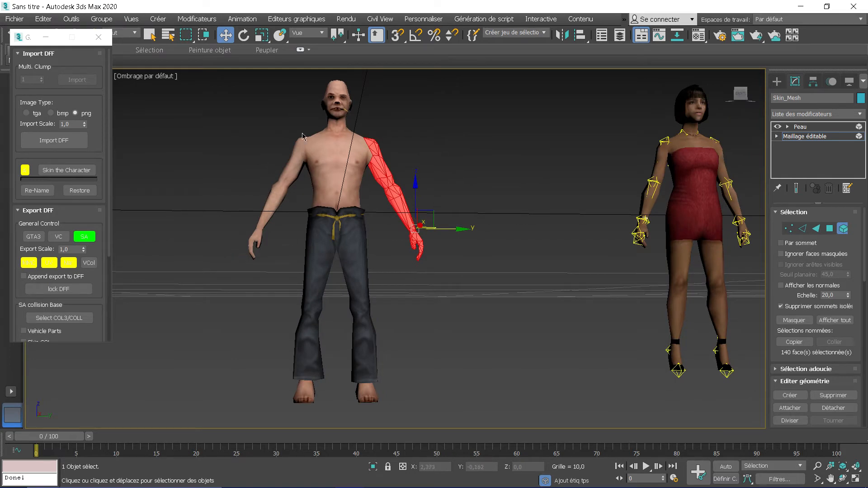
{"action": "left_click", "coordinate": [284, 286]}
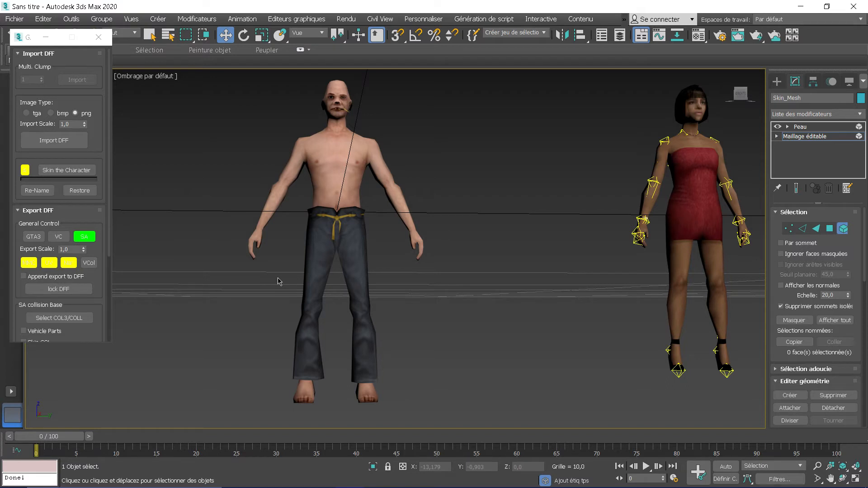
Step: Region-select both arms of the male mesh together with their hands
{"action": "left_click_drag", "start_coordinate": [471, 284], "coordinate": [394, 216]}
{"action": "left_click_drag", "start_coordinate": [290, 278], "coordinate": [238, 214], "text": "ctrl"}
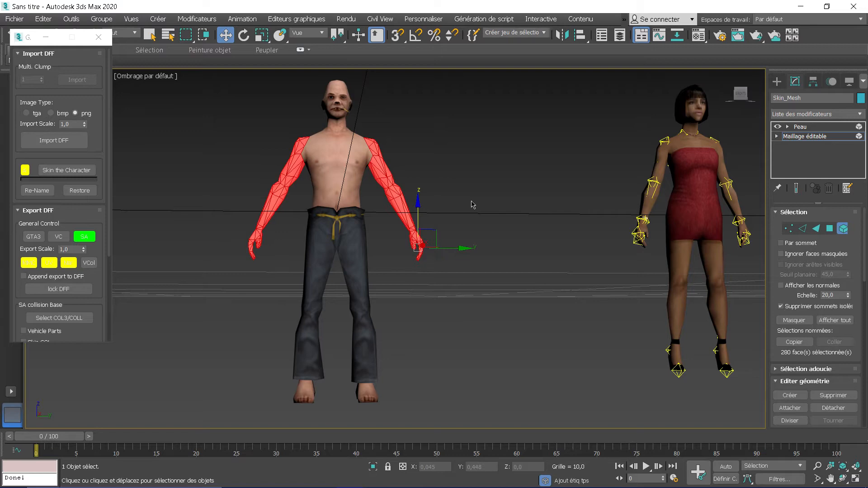
{"action": "mouse_move", "coordinate": [425, 143]}
{"action": "middle_mouse_down", "text": "alt"}
{"action": "mouse_move", "coordinate": [425, 159]}
{"action": "mouse_move", "coordinate": [400, 159]}
{"action": "mouse_move", "coordinate": [458, 148]}
{"action": "mouse_move", "coordinate": [433, 148]}
{"action": "middle_mouse_up", "text": "alt"}
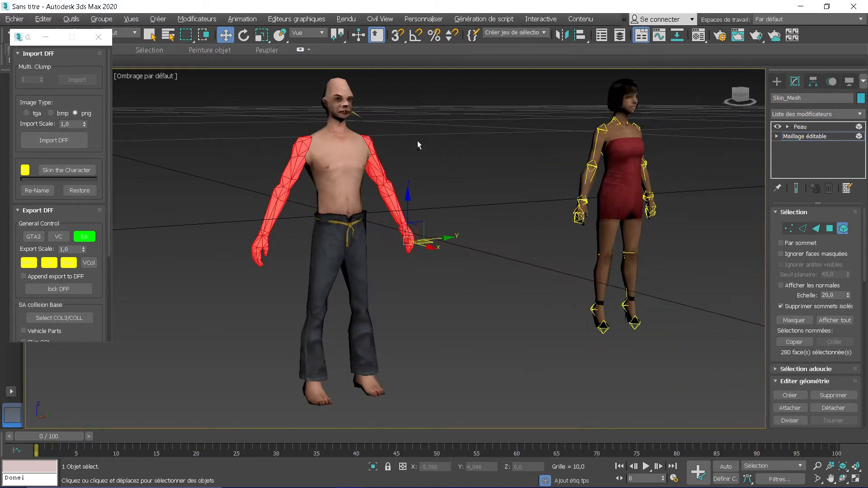
{"action": "middle_click_drag", "start_coordinate": [359, 111], "coordinate": [352, 113], "text": "alt"}
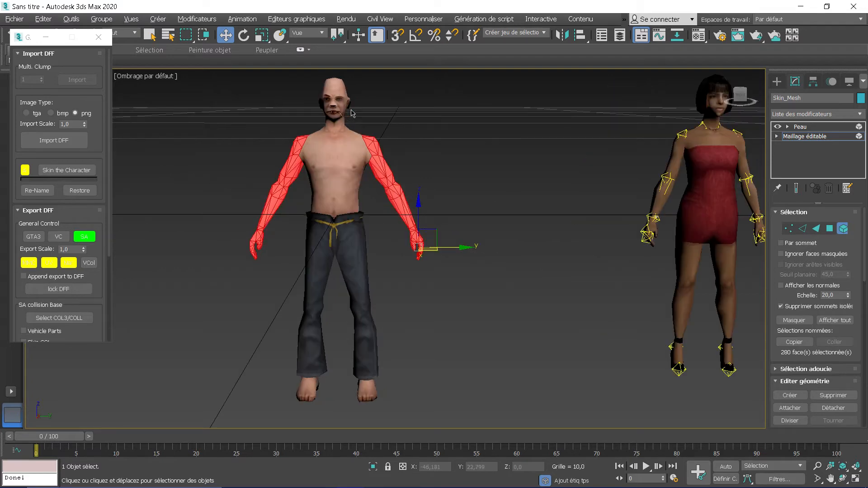
Step: Select every element of the male mesh, and clear the whole selection
{"action": "key", "text": "ctrl+a"}
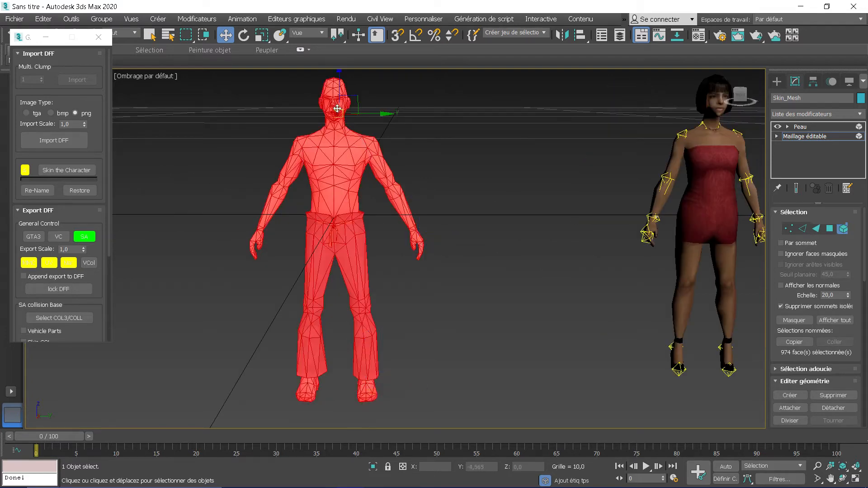
{"action": "middle_click_drag", "start_coordinate": [325, 100], "coordinate": [331, 138]}
{"action": "scroll", "coordinate": [332, 138], "scroll_direction": "up", "scroll_amount": 3}
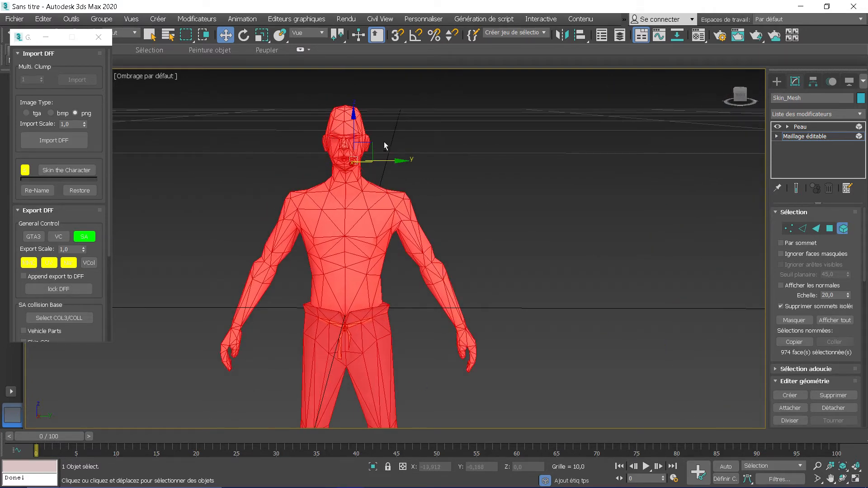
{"action": "left_click_drag", "start_coordinate": [395, 150], "coordinate": [395, 150], "text": "alt"}
{"action": "mouse_move", "coordinate": [382, 149]}
{"action": "middle_mouse_down", "text": "alt"}
{"action": "mouse_move", "coordinate": [436, 149]}
{"action": "mouse_move", "coordinate": [368, 149]}
{"action": "middle_mouse_up", "text": "alt"}
{"action": "left_click", "coordinate": [459, 155]}
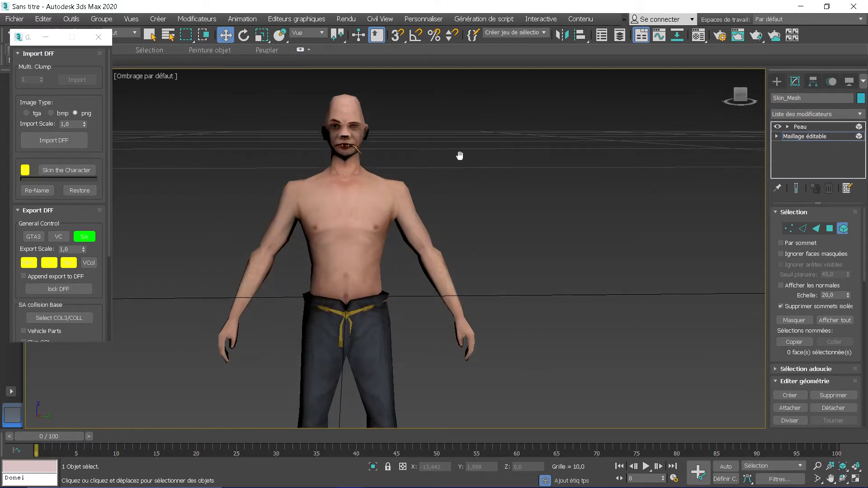
Step: Region-select all body elements below the head, delete them, and leave element-level editing
{"action": "scroll", "coordinate": [449, 165], "scroll_direction": "down", "scroll_amount": 4}
{"action": "scroll", "coordinate": [448, 170], "scroll_direction": "down", "scroll_amount": 3}
{"action": "left_click_drag", "start_coordinate": [474, 288], "coordinate": [365, 159]}
{"action": "scroll", "coordinate": [406, 156], "scroll_direction": "up", "scroll_amount": 4}
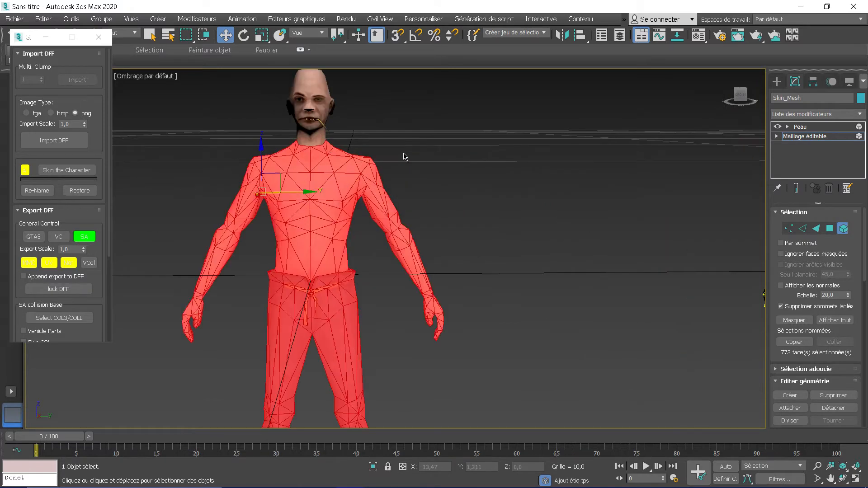
{"action": "key", "text": "Delete"}
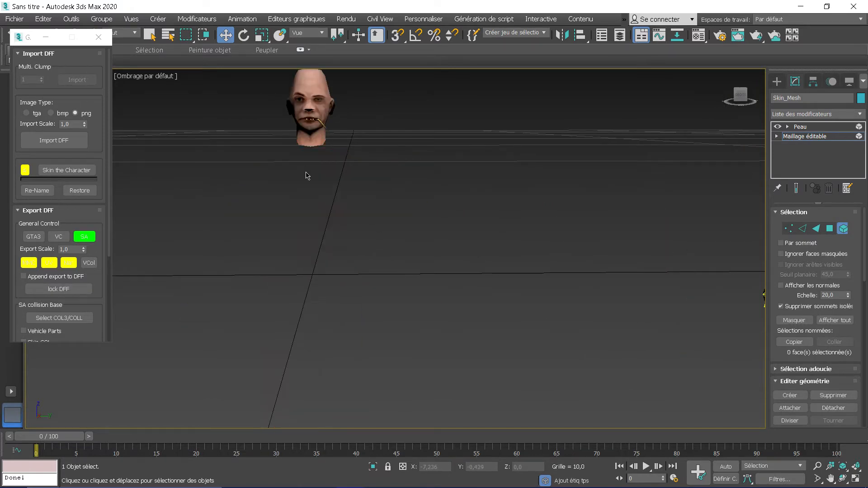
{"action": "middle_click_drag", "start_coordinate": [353, 163], "coordinate": [328, 162], "text": "alt"}
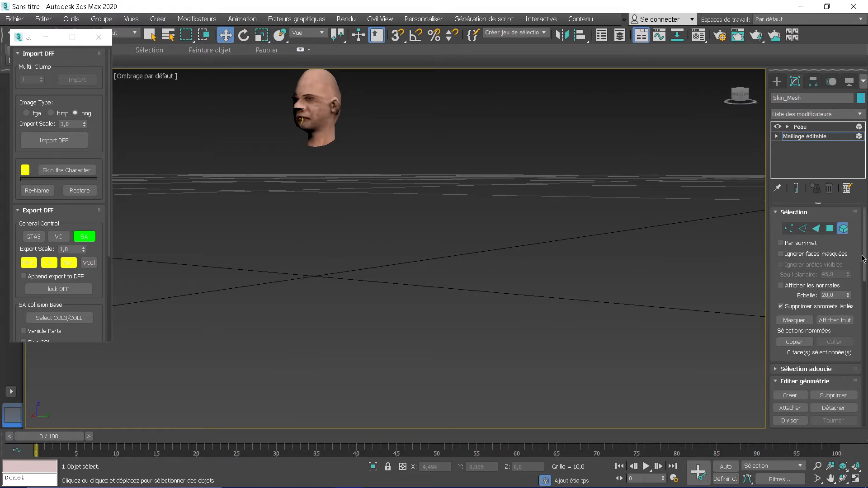
{"action": "left_click", "coordinate": [842, 229]}
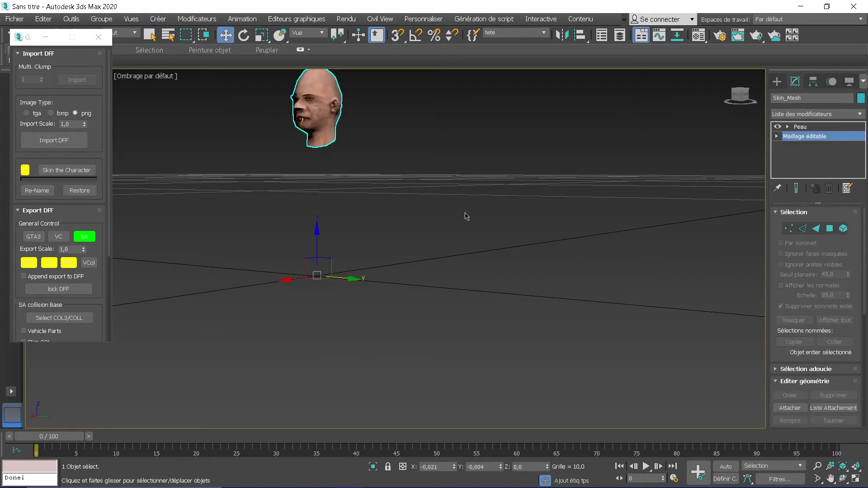
Step: Move the head mesh slightly along the Y axis to about 0.037
{"action": "middle_click_drag", "start_coordinate": [464, 217], "coordinate": [284, 227], "text": "alt"}
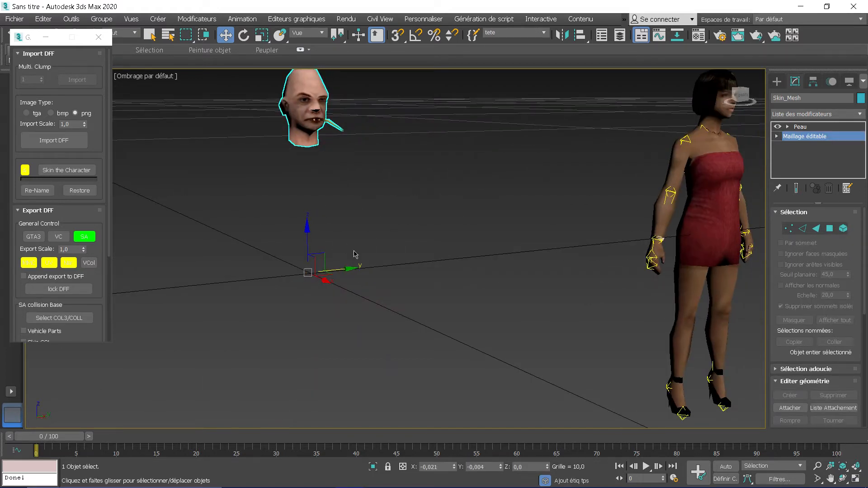
{"action": "mouse_move", "coordinate": [353, 268]}
{"action": "left_mouse_down"}
{"action": "mouse_move", "coordinate": [373, 271]}
{"action": "mouse_move", "coordinate": [363, 269]}
{"action": "left_mouse_up"}
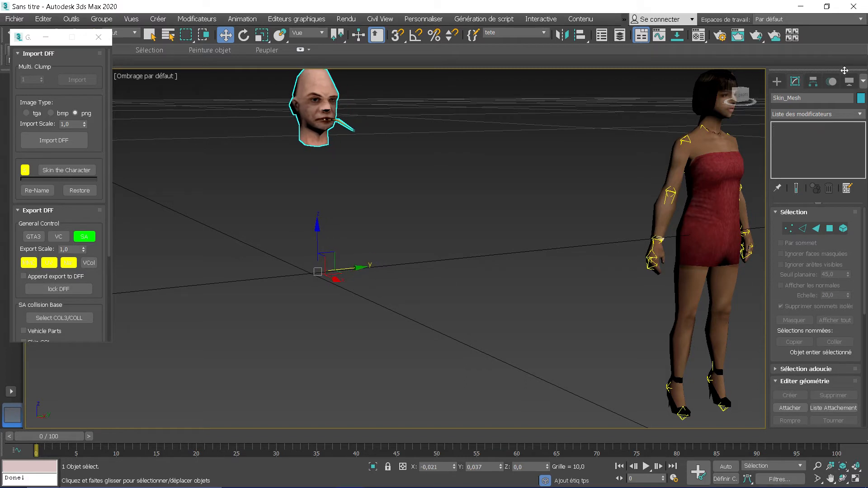
Step: Center the head mesh's pivot on the object and return to its modifier settings
{"action": "left_click", "coordinate": [314, 108]}
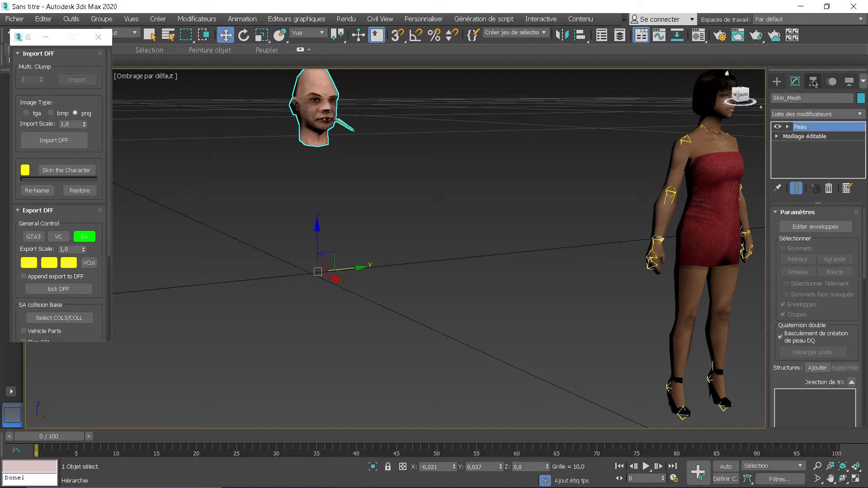
{"action": "left_click", "coordinate": [813, 81]}
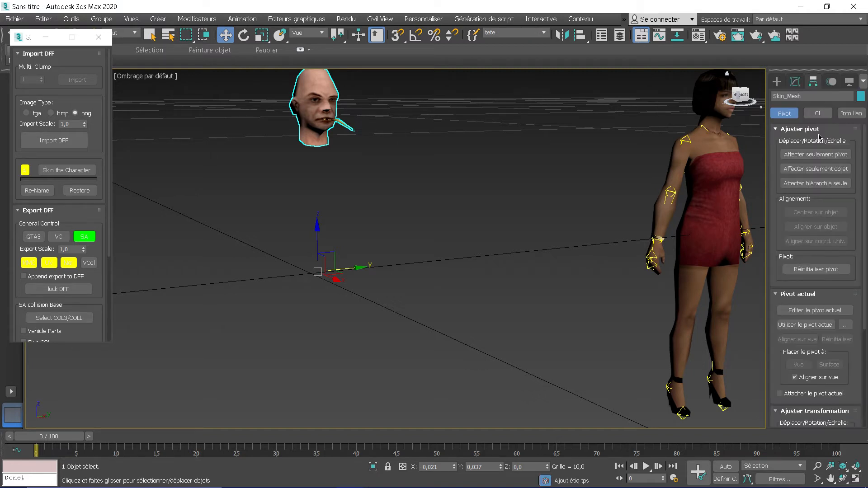
{"action": "left_click", "coordinate": [821, 155]}
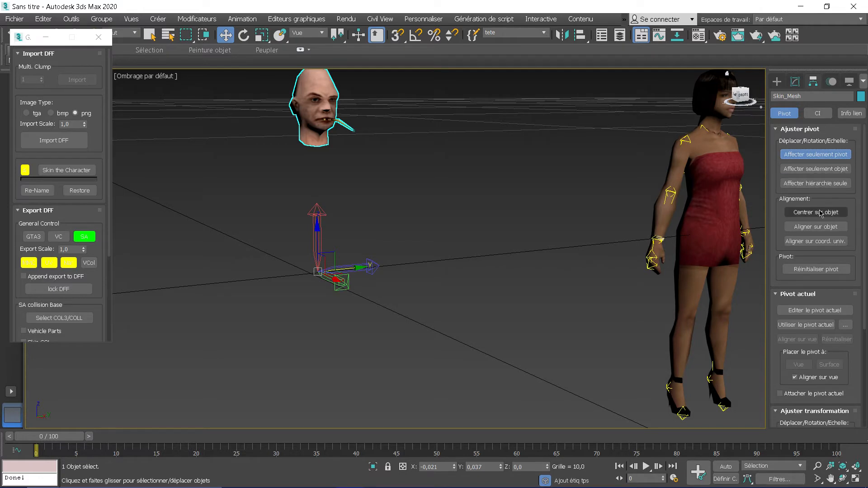
{"action": "left_click", "coordinate": [820, 213]}
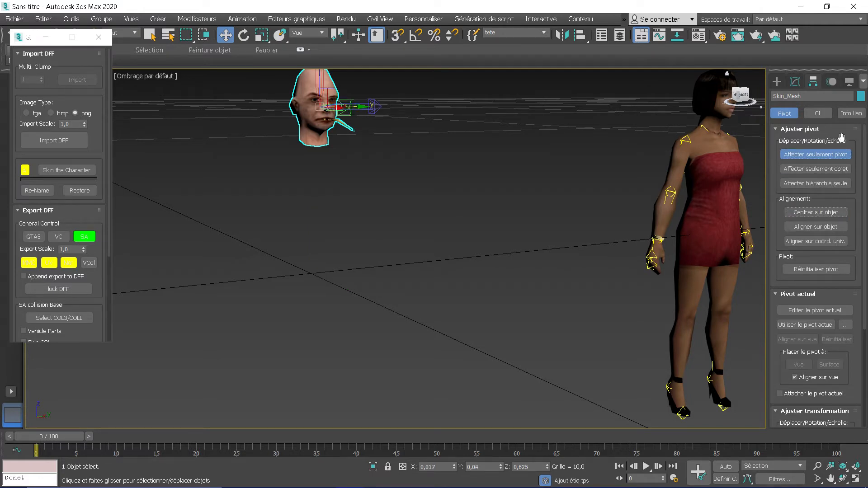
{"action": "left_click", "coordinate": [795, 82]}
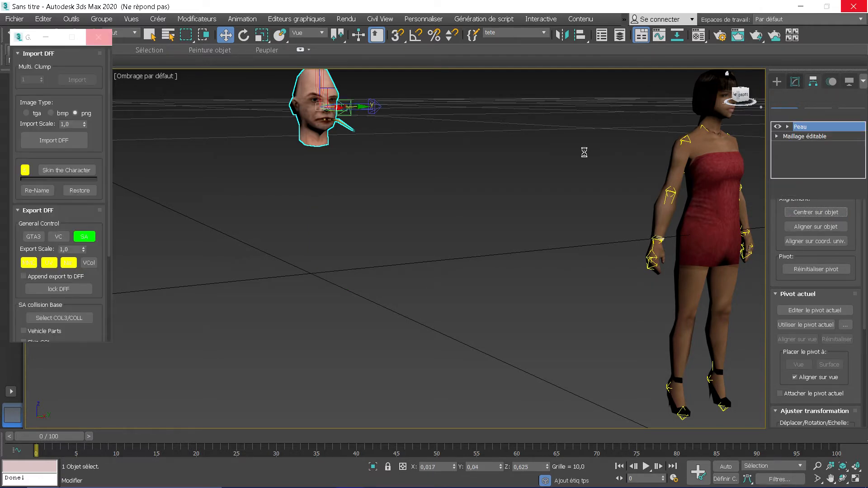
Step: Shift the head mesh along the Y axis toward the female model and deselect it
{"action": "middle_click_drag", "start_coordinate": [472, 159], "coordinate": [491, 203]}
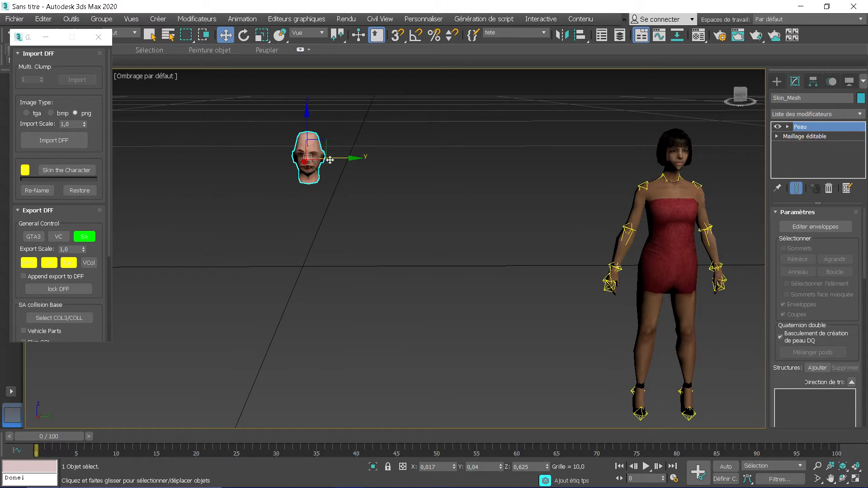
{"action": "left_click_drag", "start_coordinate": [342, 157], "coordinate": [361, 158]}
{"action": "left_click", "coordinate": [406, 204]}
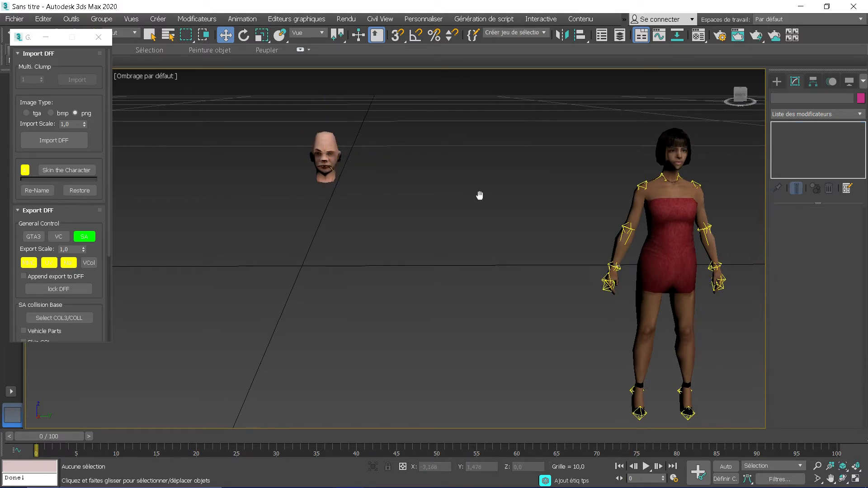
Step: Select the female body mesh and start element-level editing on its editable mesh beneath the skin modifier
{"action": "middle_click_drag", "start_coordinate": [487, 194], "coordinate": [446, 178]}
{"action": "left_click", "coordinate": [539, 147]}
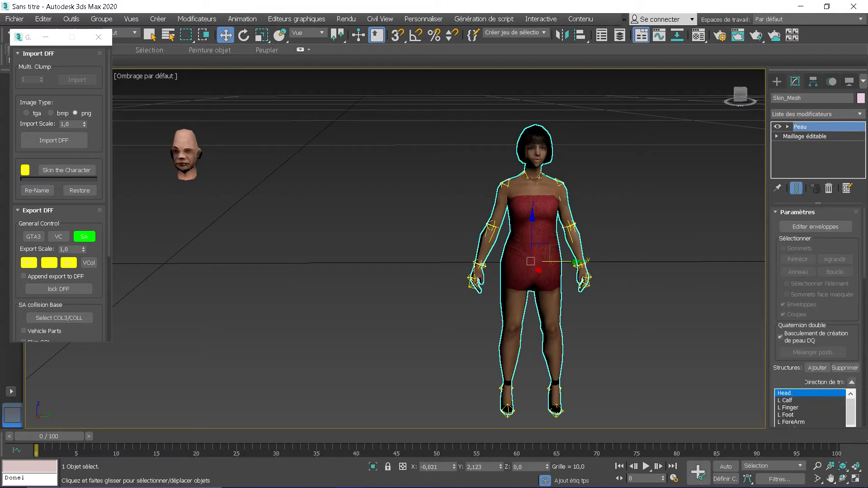
{"action": "left_click", "coordinate": [804, 137]}
{"action": "left_click_drag", "start_coordinate": [618, 322], "coordinate": [573, 260]}
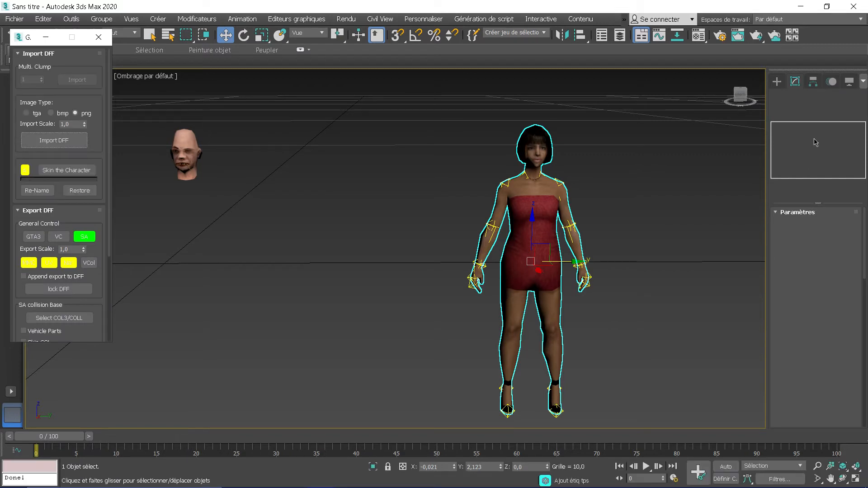
{"action": "left_click", "coordinate": [814, 138]}
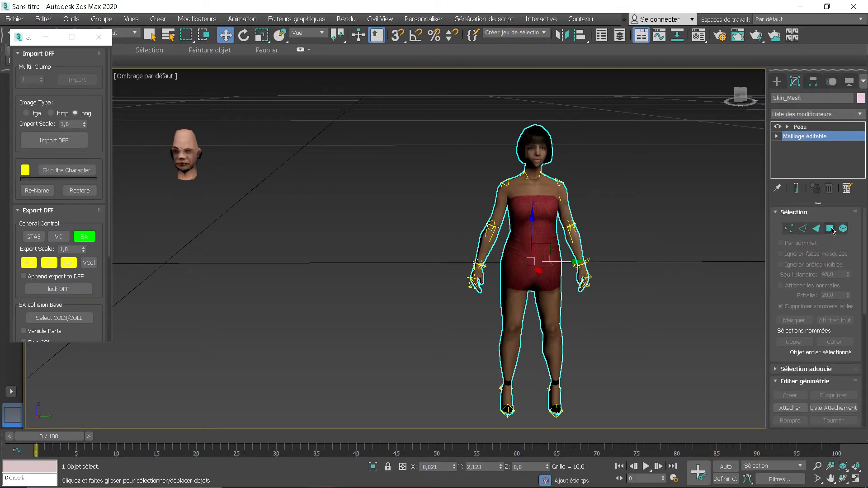
{"action": "left_click", "coordinate": [843, 229]}
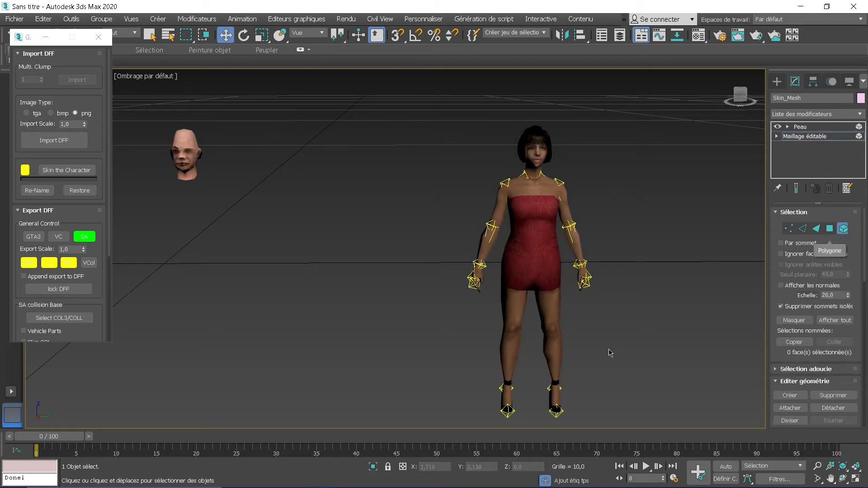
Step: Select the female model's head, hair and neck elements, delete them, and leave element-level editing
{"action": "scroll", "coordinate": [563, 172], "scroll_direction": "up", "scroll_amount": 3}
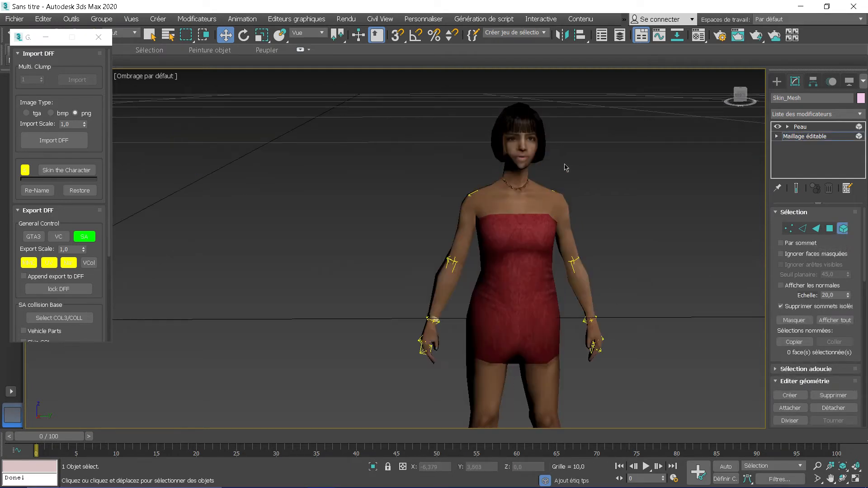
{"action": "left_click_drag", "start_coordinate": [474, 95], "coordinate": [572, 158]}
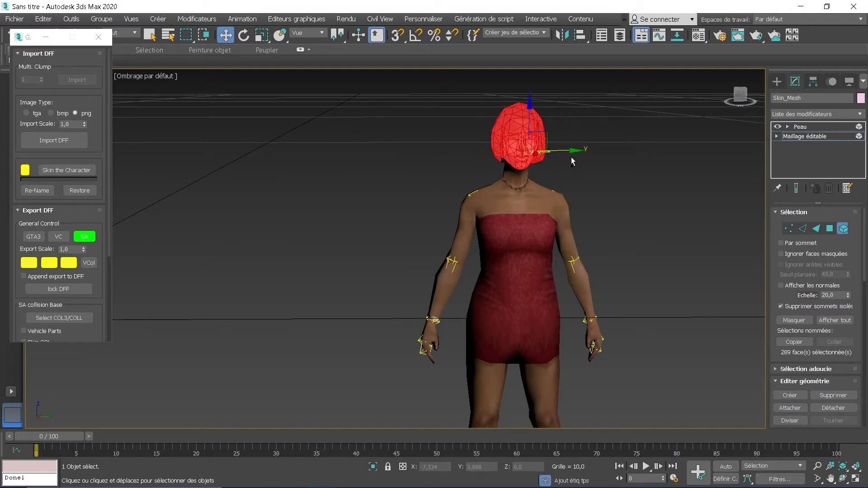
{"action": "middle_click_drag", "start_coordinate": [572, 158], "coordinate": [541, 171], "text": "alt"}
{"action": "left_click", "coordinate": [492, 161]}
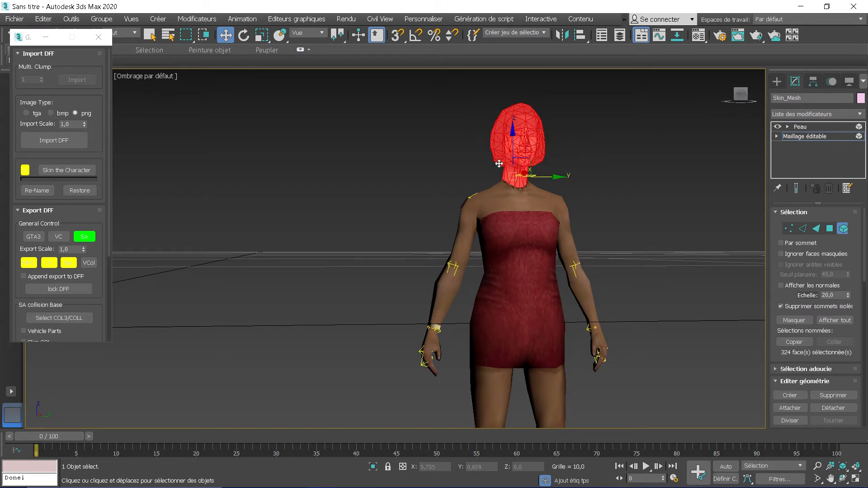
{"action": "middle_click_drag", "start_coordinate": [492, 161], "coordinate": [507, 203], "text": "alt"}
{"action": "middle_click_drag", "start_coordinate": [513, 212], "coordinate": [516, 213], "text": "alt"}
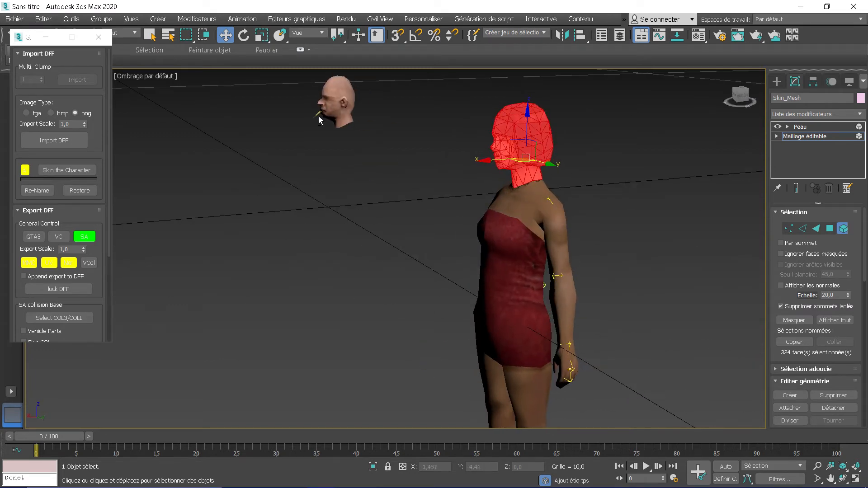
{"action": "middle_click_drag", "start_coordinate": [520, 213], "coordinate": [567, 212], "text": "alt"}
{"action": "key", "text": "Delete"}
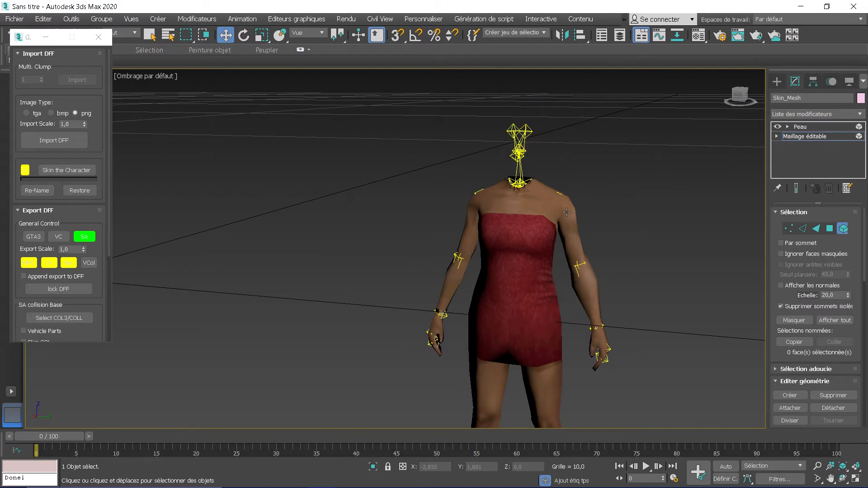
{"action": "middle_click_drag", "start_coordinate": [516, 154], "coordinate": [541, 155], "text": "alt"}
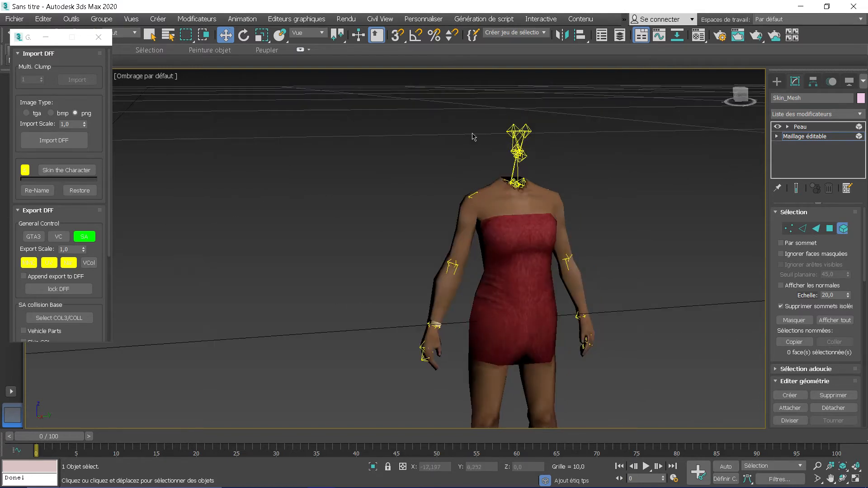
{"action": "left_click", "coordinate": [843, 228]}
Step: Minimize the floating DFF import/export window and move the separate bald head along the Y axis onto the headless body's neck
{"action": "scroll", "coordinate": [562, 244], "scroll_direction": "down", "scroll_amount": 3}
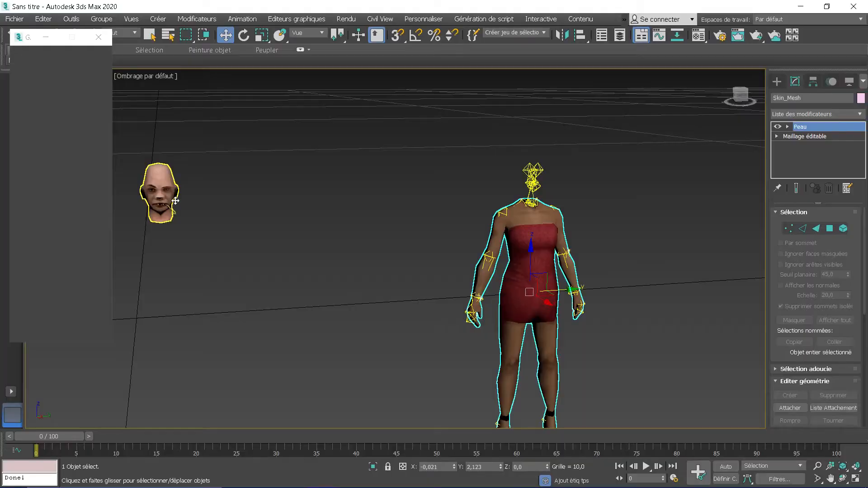
{"action": "left_click", "coordinate": [46, 37]}
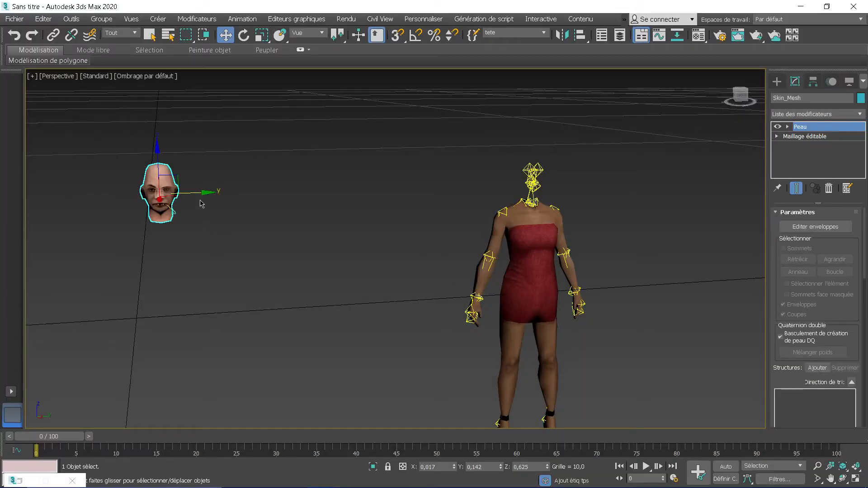
{"action": "left_click_drag", "start_coordinate": [201, 190], "coordinate": [580, 199]}
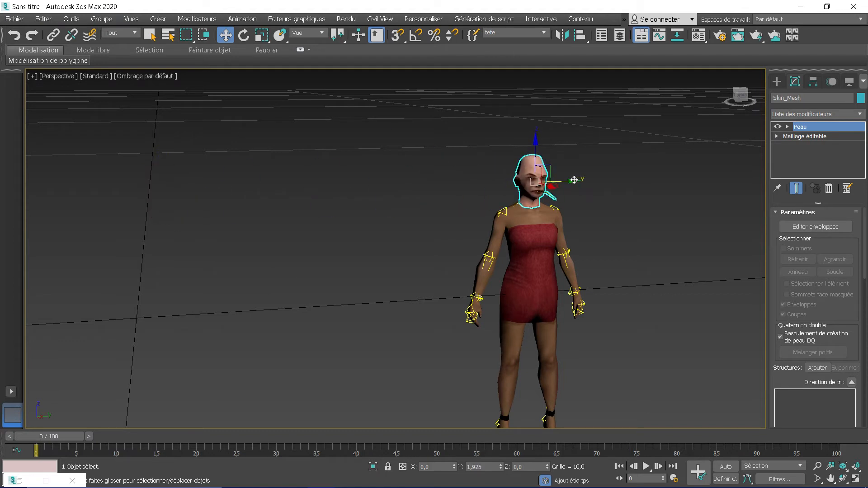
Step: Fine-tune the bald head's height and sideways position over the neck to about Y 2.127 and Z 0.641
{"action": "scroll", "coordinate": [573, 186], "scroll_direction": "up", "scroll_amount": 5}
{"action": "middle_click_drag", "start_coordinate": [528, 207], "coordinate": [574, 225], "text": "alt"}
{"action": "left_click_drag", "start_coordinate": [479, 134], "coordinate": [480, 127]}
{"action": "middle_click_drag", "start_coordinate": [548, 195], "coordinate": [510, 168], "text": "alt"}
{"action": "left_click_drag", "start_coordinate": [519, 165], "coordinate": [523, 165]}
{"action": "middle_click_drag", "start_coordinate": [549, 189], "coordinate": [470, 190], "text": "alt"}
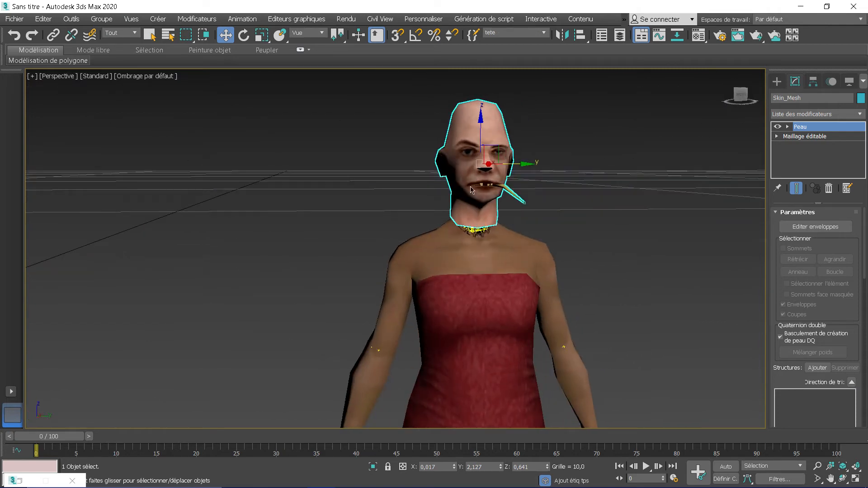
Step: Try stretching the bald head vertically along its Z axis, and undo the scaling
{"action": "left_click", "coordinate": [261, 36]}
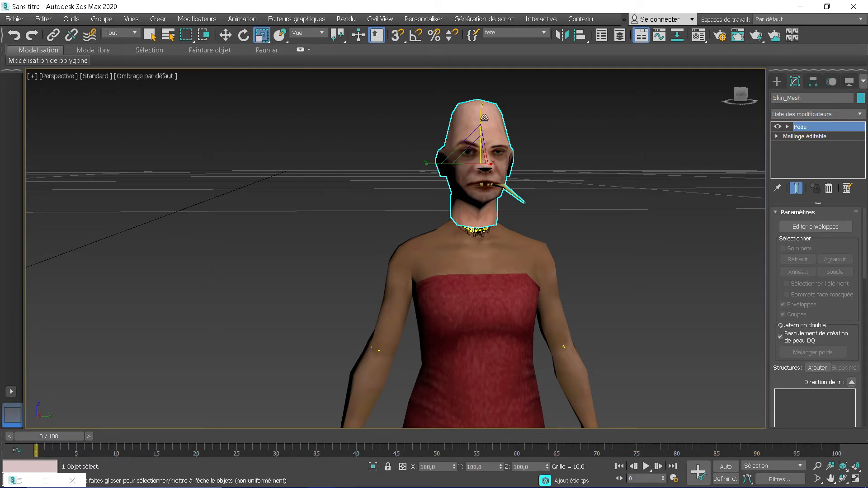
{"action": "middle_click_drag", "start_coordinate": [483, 126], "coordinate": [464, 117], "text": "alt"}
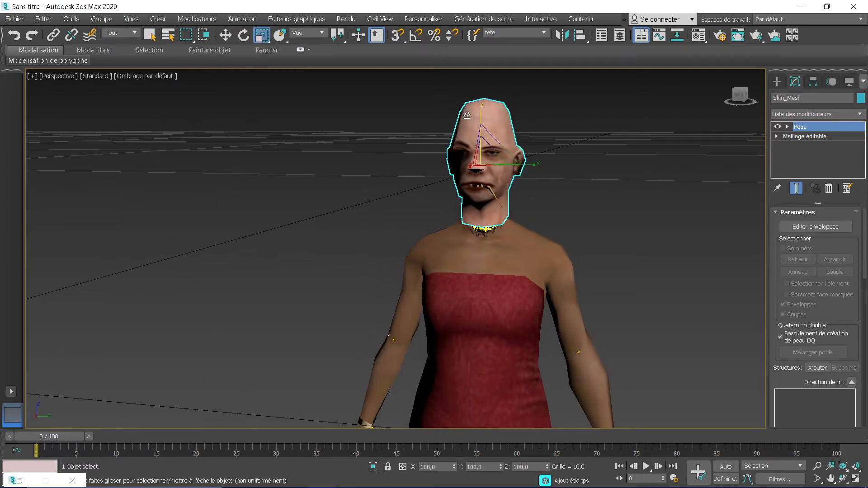
{"action": "left_click_drag", "start_coordinate": [481, 110], "coordinate": [508, 90]}
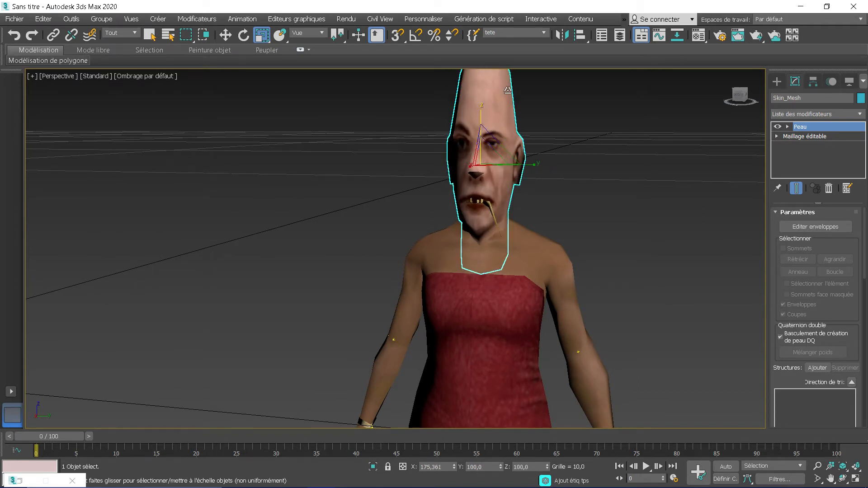
{"action": "key", "text": "ctrl+z"}
Step: Try stretching the bald head along its Y axis and along its X axis, undoing each scaling
{"action": "middle_click_drag", "start_coordinate": [527, 194], "coordinate": [541, 194], "text": "alt"}
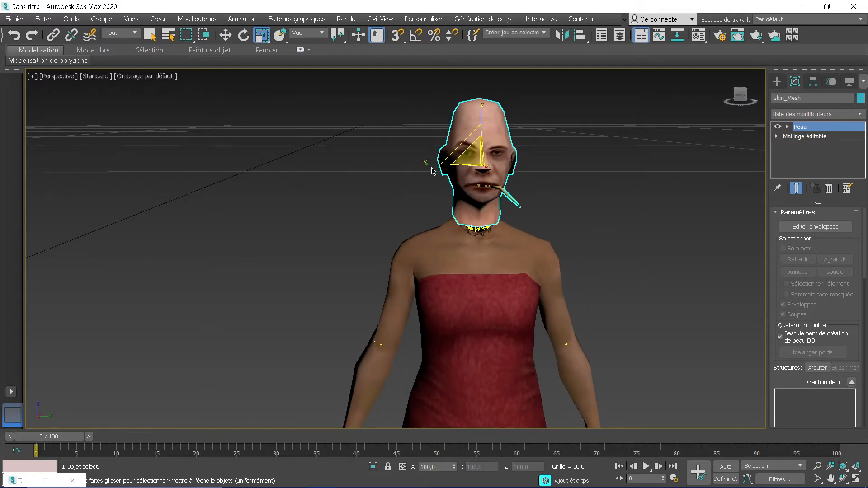
{"action": "left_click_drag", "start_coordinate": [424, 167], "coordinate": [393, 161]}
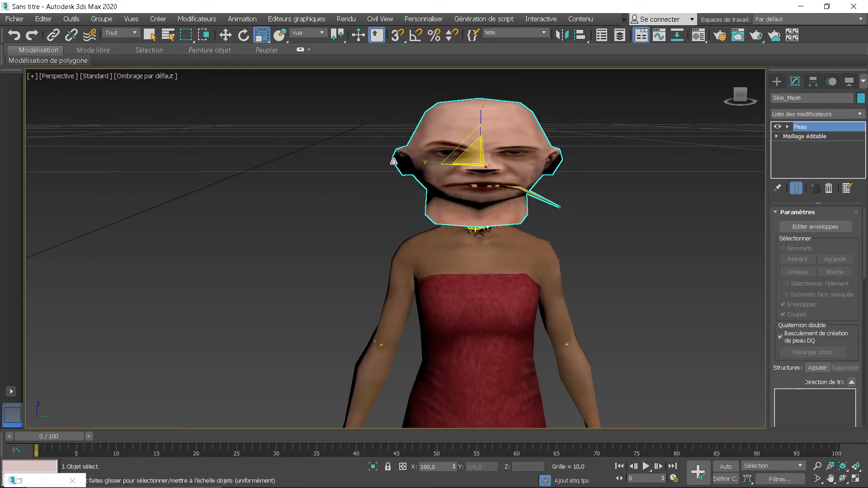
{"action": "key", "text": "ctrl+z"}
{"action": "middle_click_drag", "start_coordinate": [448, 170], "coordinate": [536, 177], "text": "alt"}
{"action": "left_click_drag", "start_coordinate": [523, 166], "coordinate": [571, 166]}
{"action": "key", "text": "ctrl+z"}
Step: Scale the bald head down uniformly to suit the proportions of the female body
{"action": "middle_click_drag", "start_coordinate": [546, 170], "coordinate": [447, 159], "text": "alt"}
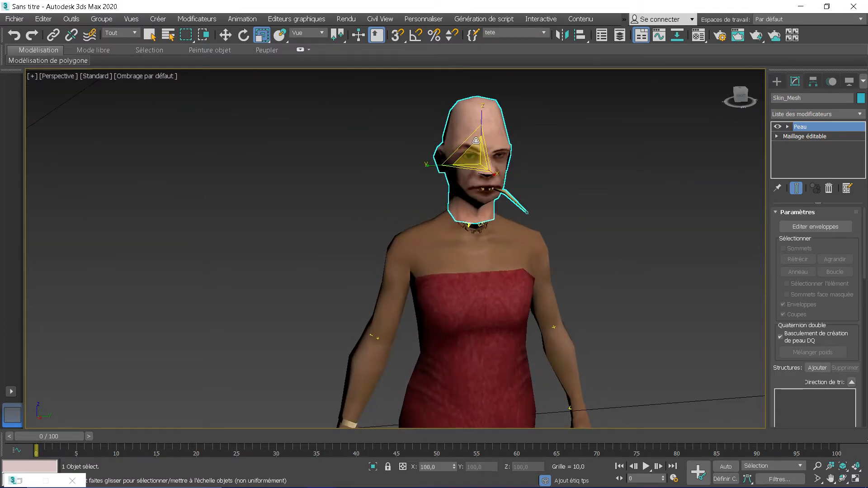
{"action": "middle_click_drag", "start_coordinate": [479, 149], "coordinate": [490, 152], "text": "alt"}
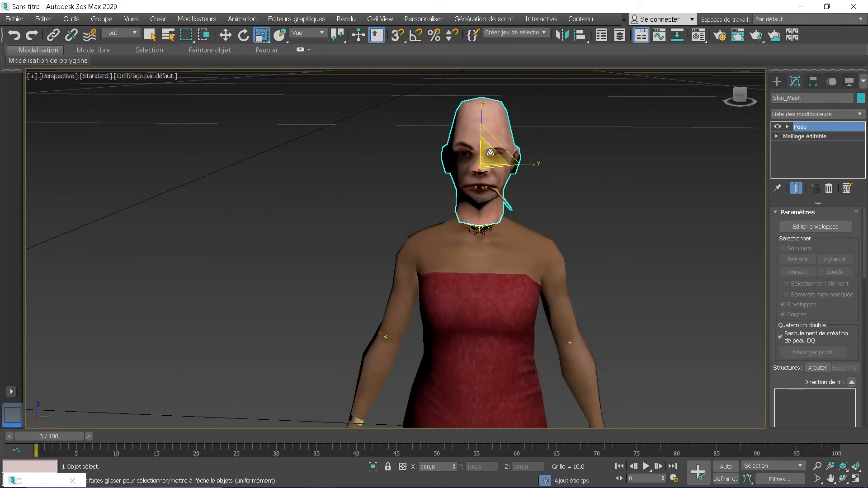
{"action": "middle_click_drag", "start_coordinate": [490, 157], "coordinate": [494, 151], "text": "alt"}
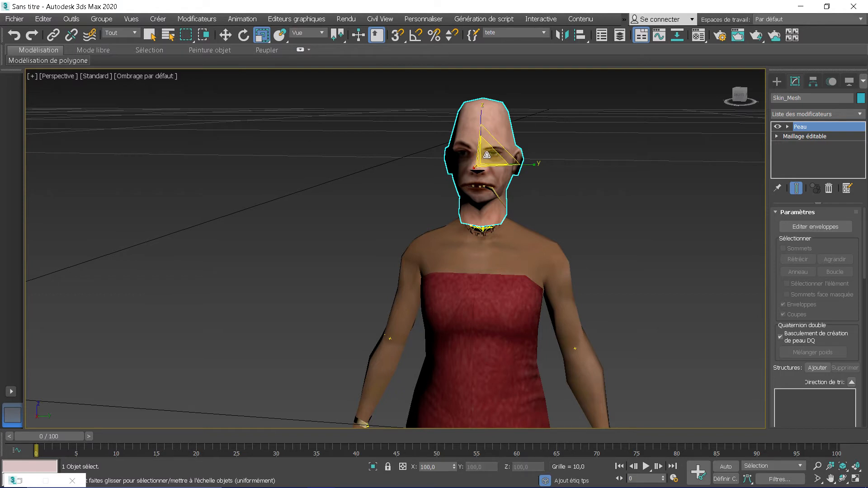
{"action": "left_click_drag", "start_coordinate": [487, 155], "coordinate": [486, 203]}
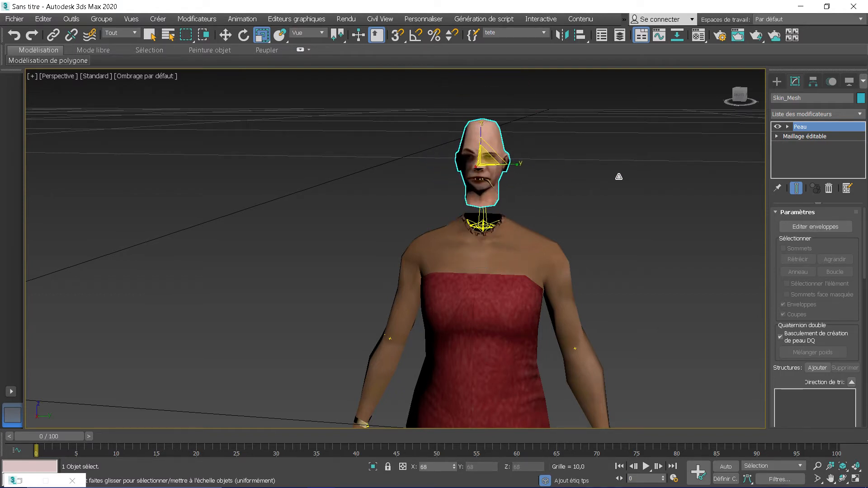
{"action": "left_click_drag", "start_coordinate": [497, 199], "coordinate": [501, 173]}
{"action": "middle_click_drag", "start_coordinate": [501, 174], "coordinate": [500, 141], "text": "alt"}
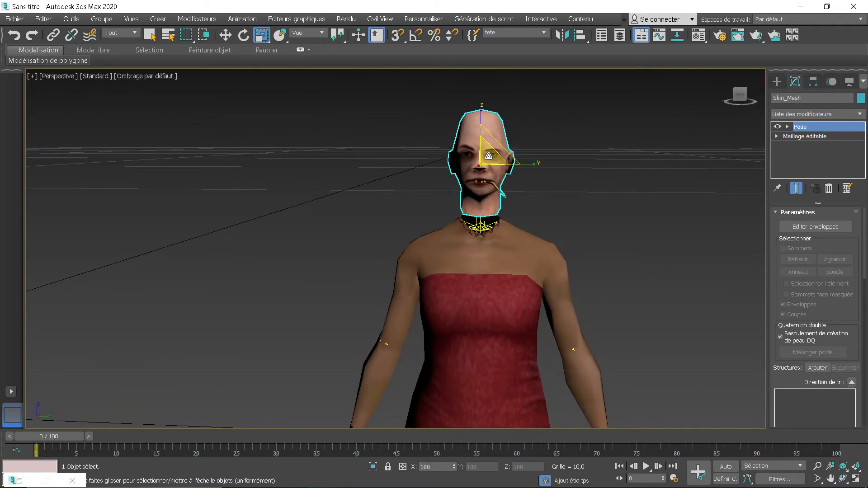
{"action": "left_click_drag", "start_coordinate": [490, 156], "coordinate": [490, 163]}
Step: Move the scaled head slightly to about X 0.004 and Y 2.125 to align it with the body's neck
{"action": "middle_click_drag", "start_coordinate": [527, 181], "coordinate": [595, 202], "text": "alt"}
{"action": "key", "text": "w"}
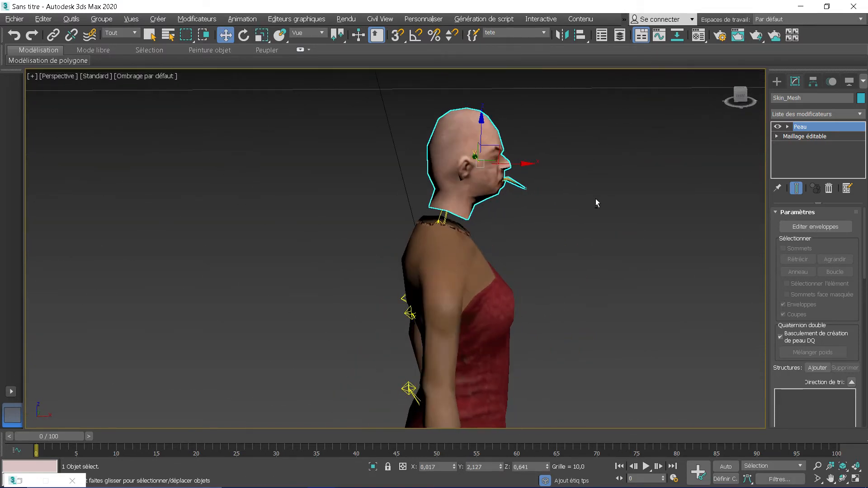
{"action": "left_click_drag", "start_coordinate": [522, 166], "coordinate": [516, 168]}
{"action": "middle_click_drag", "start_coordinate": [516, 171], "coordinate": [430, 166], "text": "alt"}
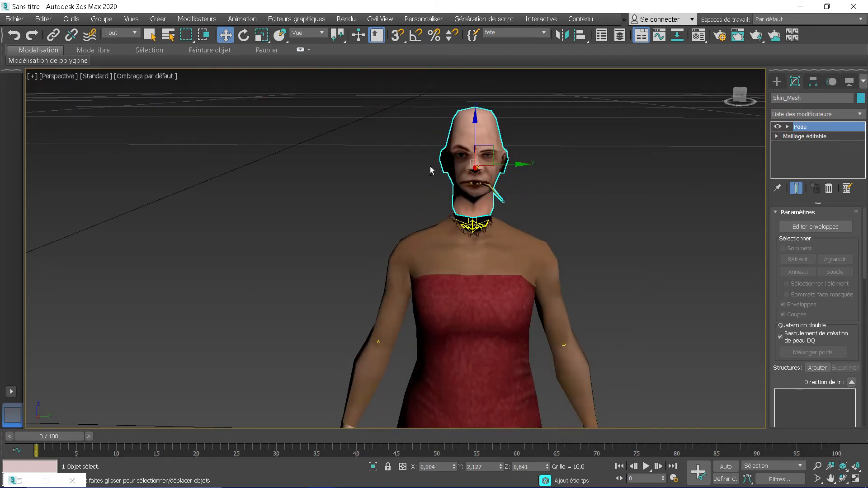
{"action": "left_click", "coordinate": [514, 164]}
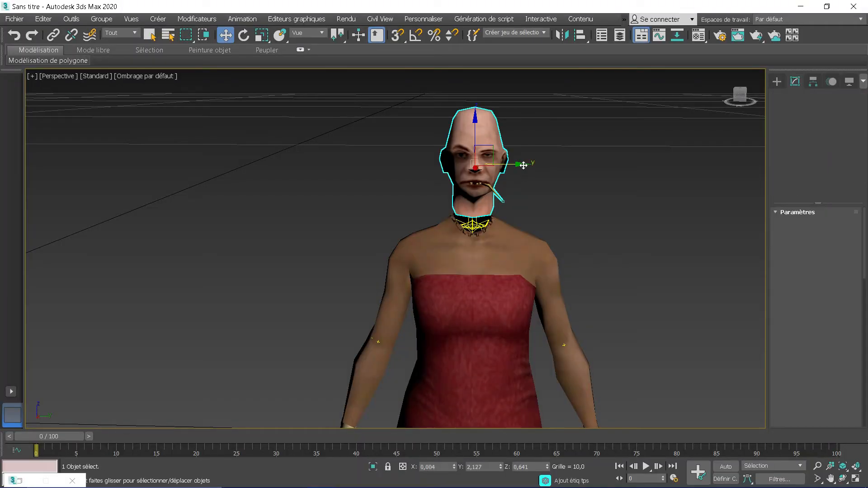
{"action": "left_click_drag", "start_coordinate": [523, 167], "coordinate": [522, 167]}
{"action": "mouse_move", "coordinate": [522, 167]}
{"action": "middle_mouse_down", "text": "alt"}
{"action": "mouse_move", "coordinate": [624, 162]}
{"action": "mouse_move", "coordinate": [588, 213]}
{"action": "mouse_move", "coordinate": [703, 198]}
{"action": "mouse_move", "coordinate": [753, 175]}
{"action": "mouse_move", "coordinate": [597, 177]}
{"action": "mouse_move", "coordinate": [511, 166]}
{"action": "middle_mouse_up", "text": "alt"}
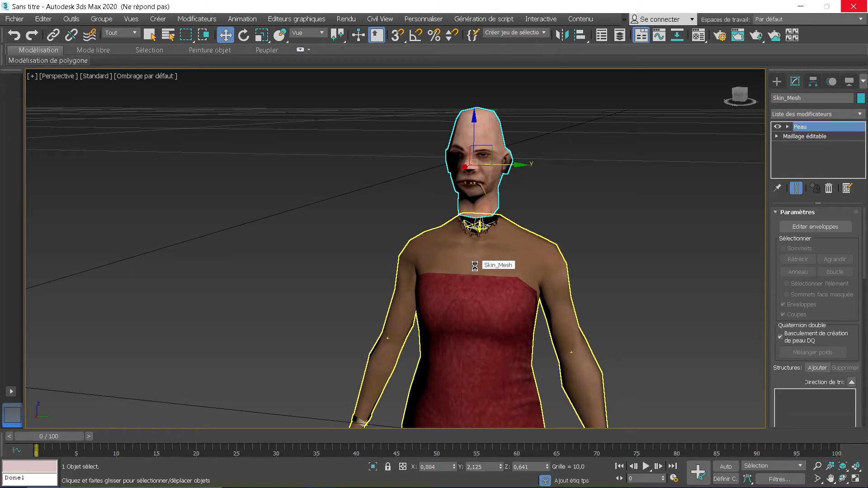
Step: Attach the bald head to the female body's editable mesh, matching material to material IDs
{"action": "left_click", "coordinate": [474, 266]}
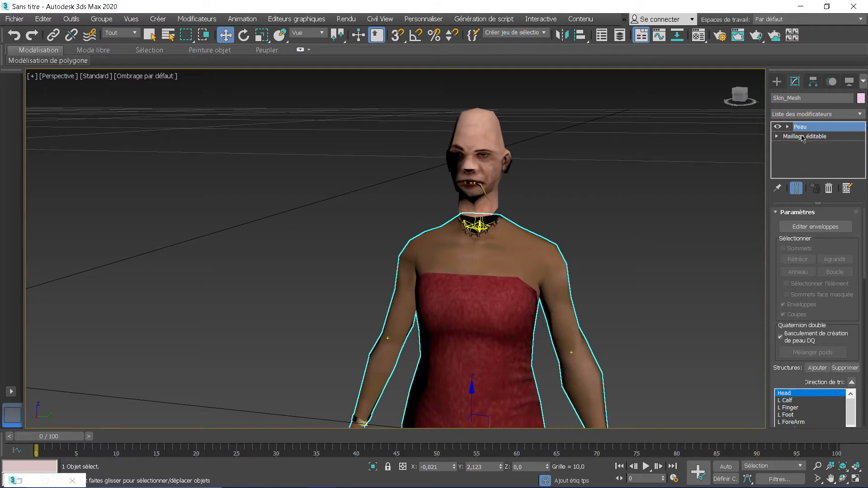
{"action": "left_click", "coordinate": [802, 136]}
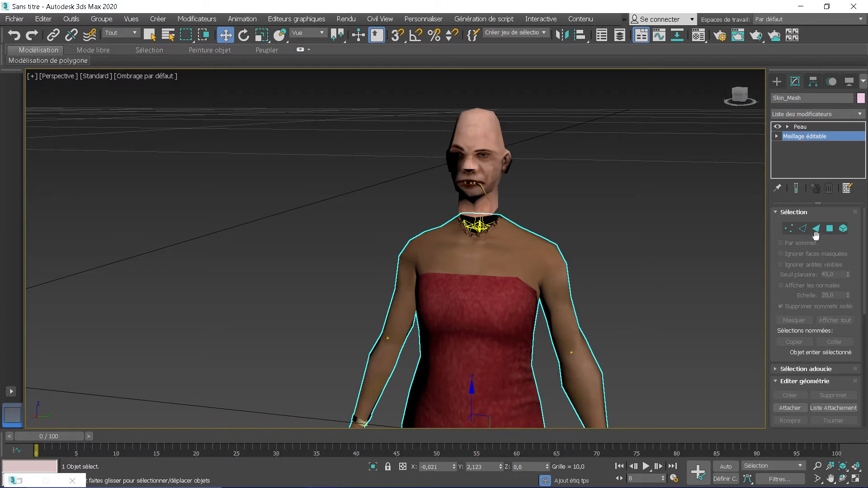
{"action": "left_click", "coordinate": [797, 412]}
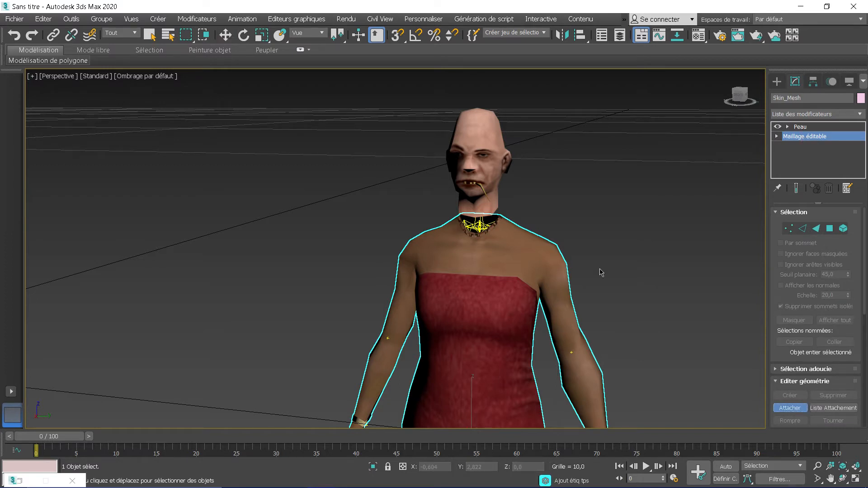
{"action": "left_click", "coordinate": [484, 153]}
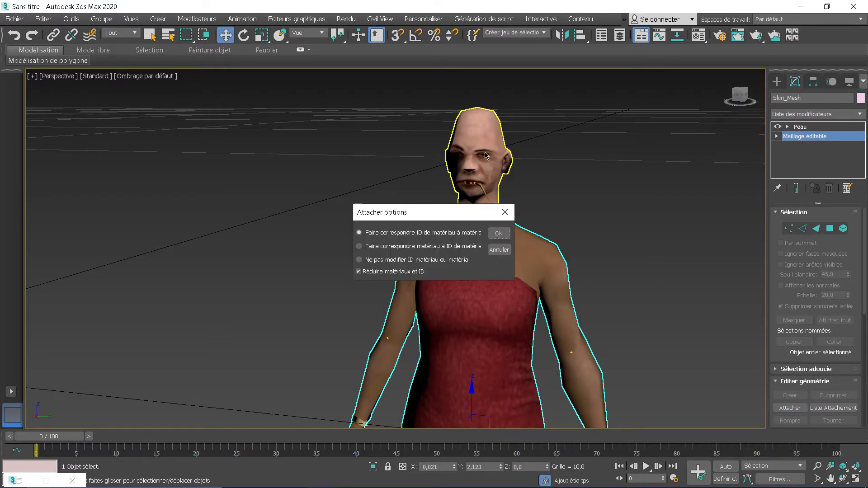
{"action": "left_click", "coordinate": [370, 247]}
{"action": "left_click", "coordinate": [497, 234]}
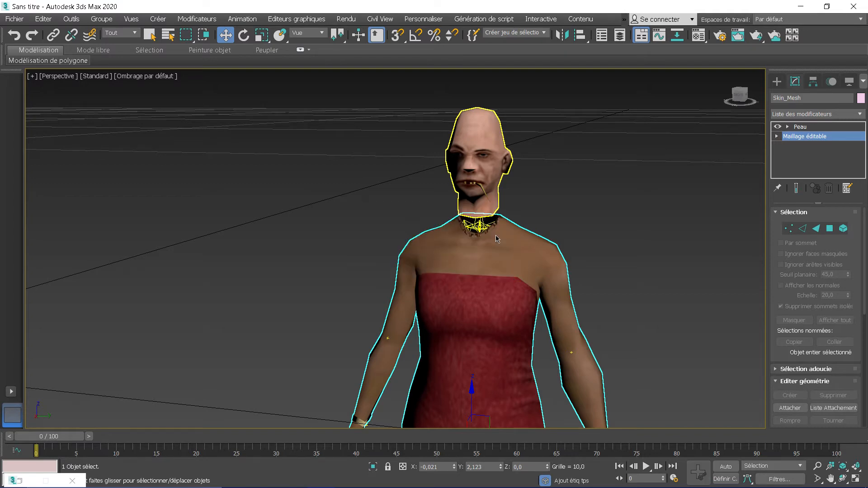
{"action": "middle_click_drag", "start_coordinate": [611, 248], "coordinate": [596, 232], "text": "alt"}
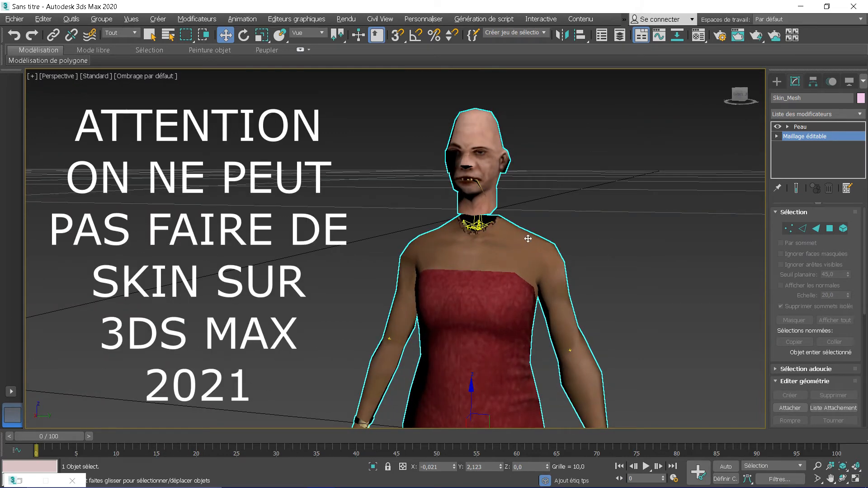
{"action": "scroll", "coordinate": [515, 300], "scroll_direction": "down", "scroll_amount": 5}
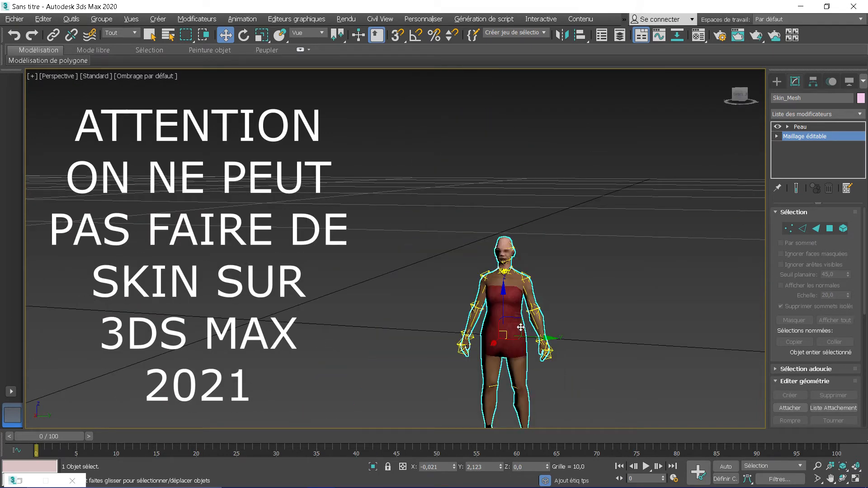
Step: Centre the combined mesh's pivot on the object, affecting only the pivot, and return to its modifier stack
{"action": "left_click", "coordinate": [812, 83]}
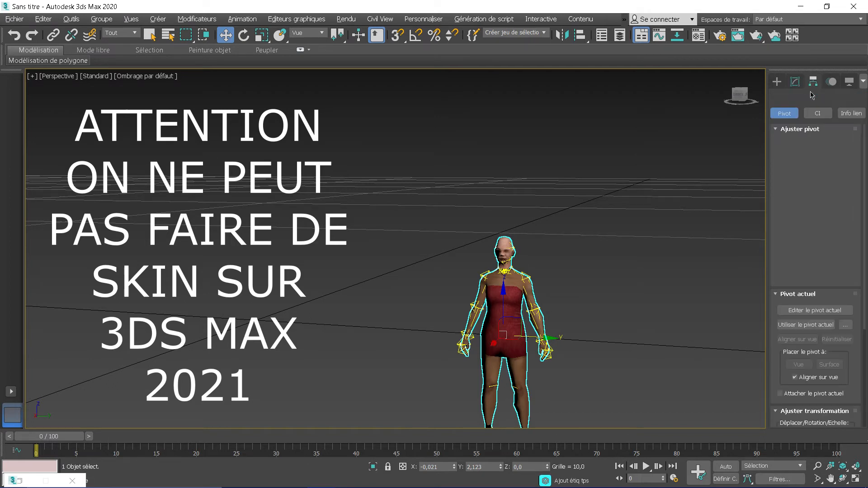
{"action": "left_click", "coordinate": [816, 155]}
{"action": "left_click", "coordinate": [809, 214]}
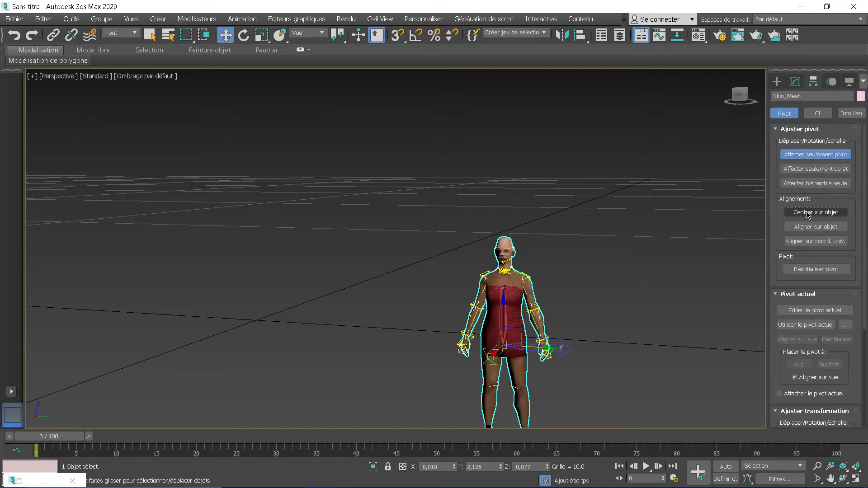
{"action": "left_click", "coordinate": [824, 156]}
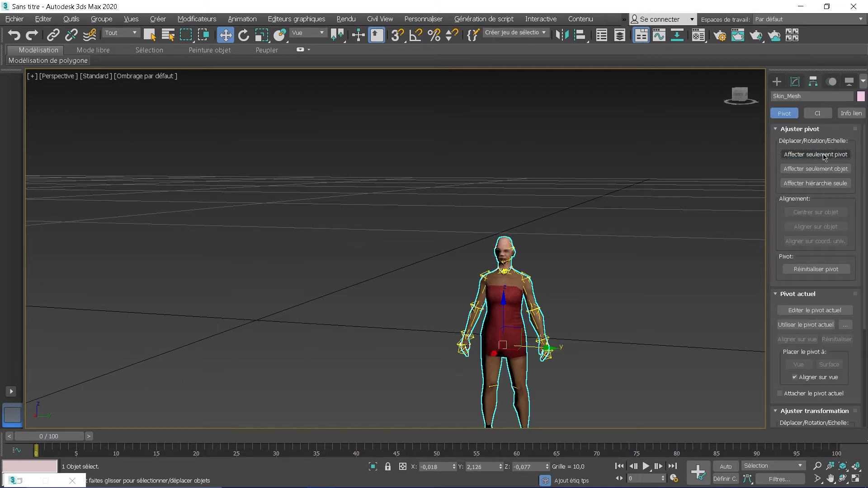
{"action": "left_click", "coordinate": [794, 83]}
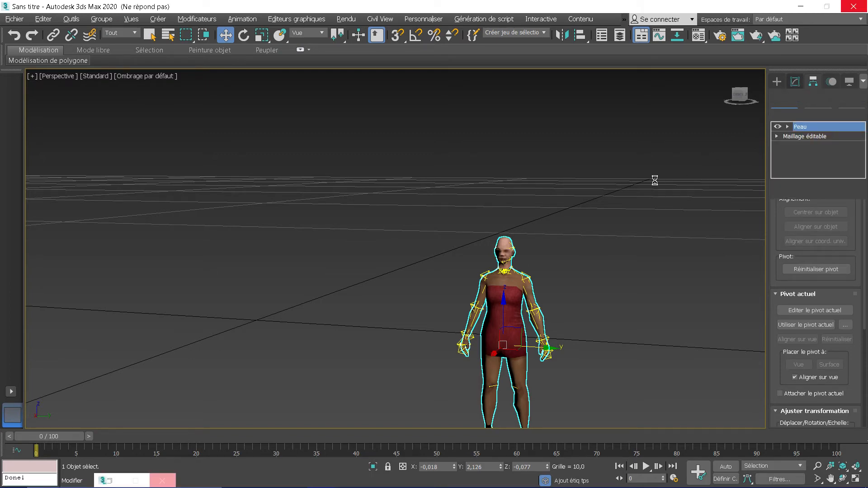
Step: Open the editable mesh beneath the skin modifier for editing at vertex level
{"action": "scroll", "coordinate": [584, 233], "scroll_direction": "up", "scroll_amount": 3}
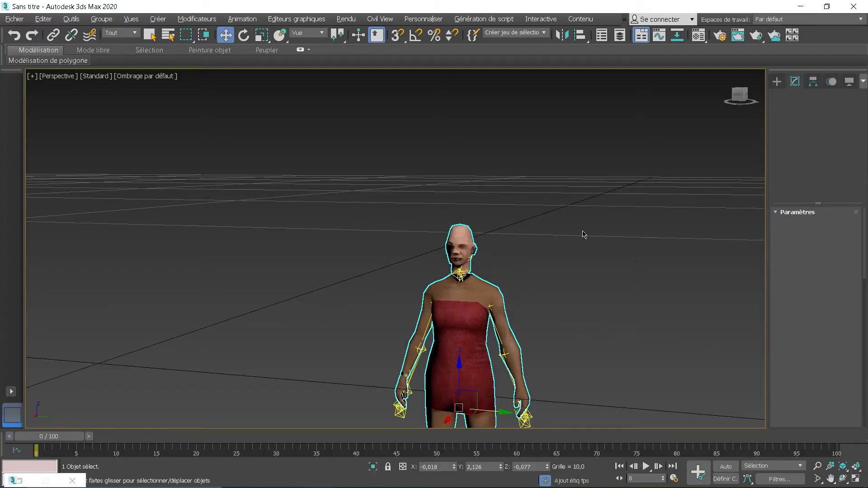
{"action": "scroll", "coordinate": [518, 270], "scroll_direction": "up", "scroll_amount": 3}
{"action": "scroll", "coordinate": [415, 283], "scroll_direction": "up", "scroll_amount": 4}
{"action": "middle_click_drag", "start_coordinate": [433, 271], "coordinate": [547, 273], "text": "alt"}
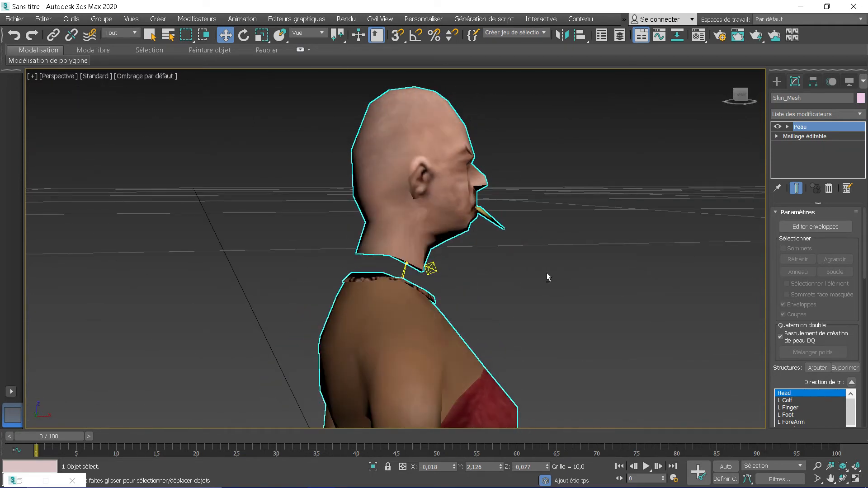
{"action": "scroll", "coordinate": [699, 223], "scroll_direction": "down", "scroll_amount": 3}
{"action": "middle_click_drag", "start_coordinate": [658, 224], "coordinate": [641, 226], "text": "alt"}
{"action": "left_click", "coordinate": [818, 138]}
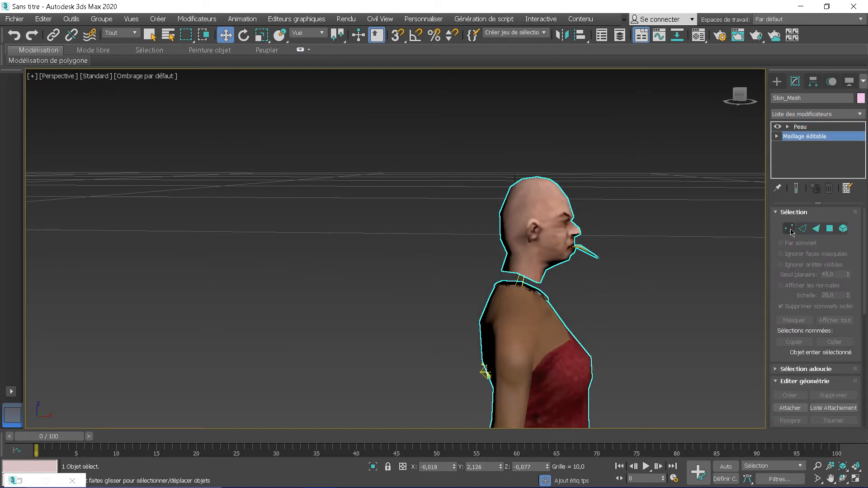
{"action": "left_click", "coordinate": [788, 228]}
Step: Select the two adjacent faces on the side of the head's neck above its open edge
{"action": "scroll", "coordinate": [536, 298], "scroll_direction": "up", "scroll_amount": 3}
{"action": "scroll", "coordinate": [536, 297], "scroll_direction": "down", "scroll_amount": 3}
{"action": "scroll", "coordinate": [573, 294], "scroll_direction": "up", "scroll_amount": 3}
{"action": "mouse_move", "coordinate": [574, 294]}
{"action": "middle_mouse_down", "text": "alt"}
{"action": "mouse_move", "coordinate": [585, 297]}
{"action": "mouse_move", "coordinate": [568, 283]}
{"action": "middle_mouse_up", "text": "alt"}
{"action": "left_click", "coordinate": [815, 229]}
{"action": "left_click", "coordinate": [496, 256]}
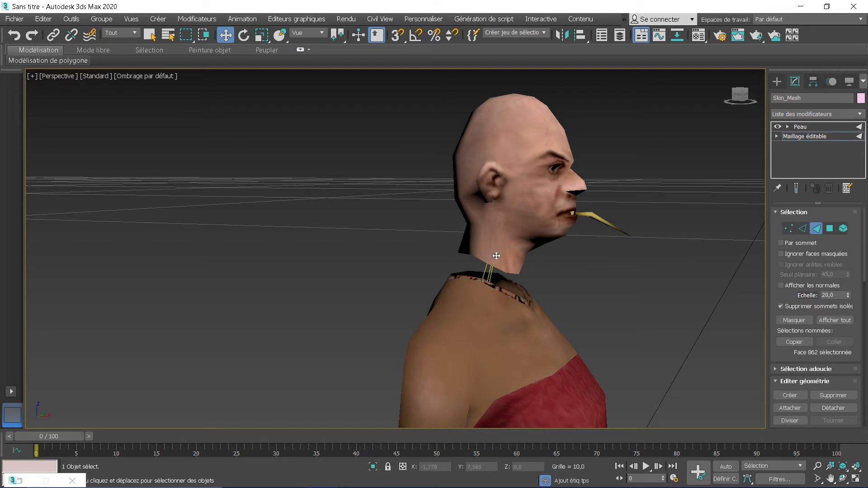
{"action": "mouse_move", "coordinate": [495, 263]}
{"action": "middle_mouse_down", "text": "alt"}
{"action": "mouse_move", "coordinate": [531, 262]}
{"action": "mouse_move", "coordinate": [508, 265]}
{"action": "middle_mouse_up", "text": "alt"}
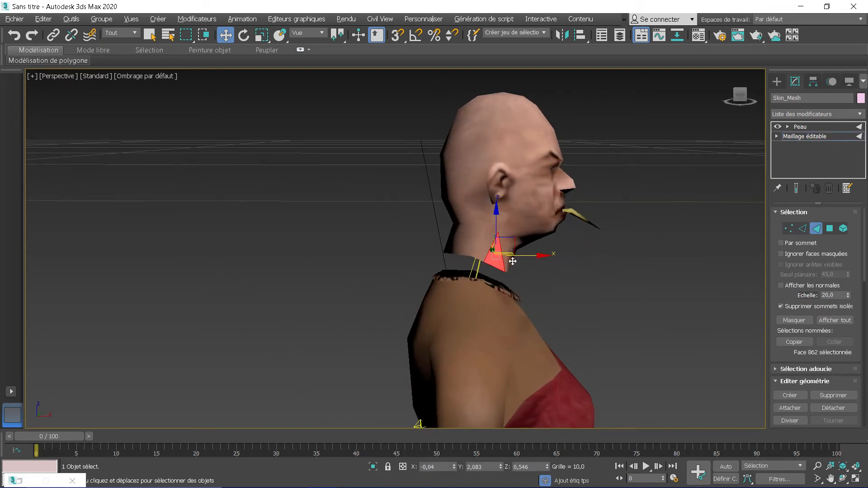
{"action": "left_click", "coordinate": [484, 248], "text": "ctrl"}
{"action": "middle_click_drag", "start_coordinate": [485, 248], "coordinate": [507, 258], "text": "alt"}
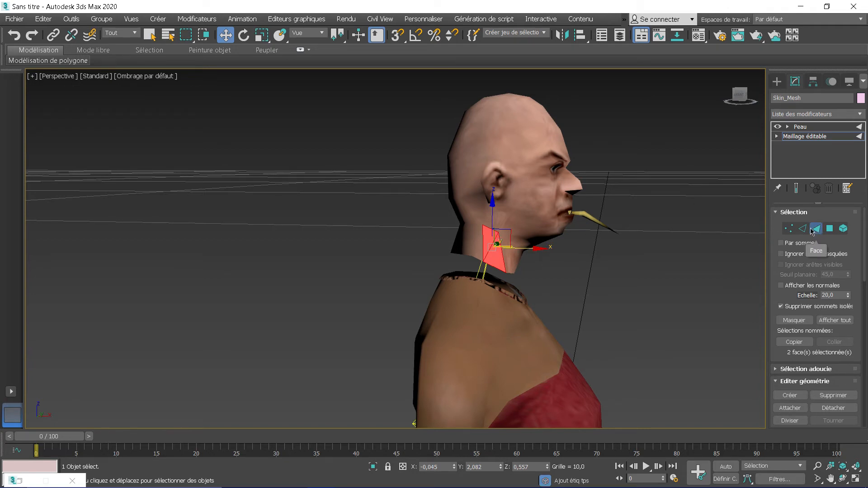
Step: Select the middle vertex on the back of the head's open neck edge
{"action": "left_click", "coordinate": [788, 229]}
{"action": "middle_click_drag", "start_coordinate": [531, 255], "coordinate": [544, 273], "text": "alt"}
{"action": "middle_click_drag", "start_coordinate": [527, 271], "coordinate": [624, 272], "text": "alt"}
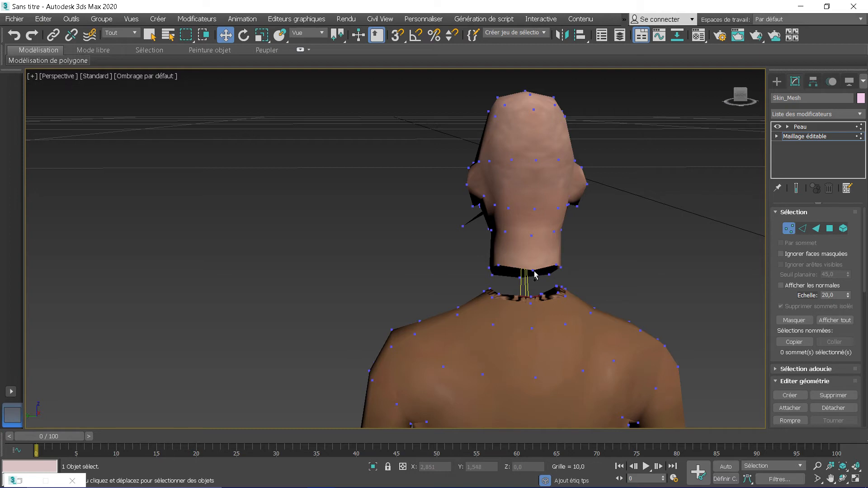
{"action": "left_click", "coordinate": [530, 275]}
{"action": "middle_click_drag", "start_coordinate": [534, 273], "coordinate": [562, 275], "text": "alt"}
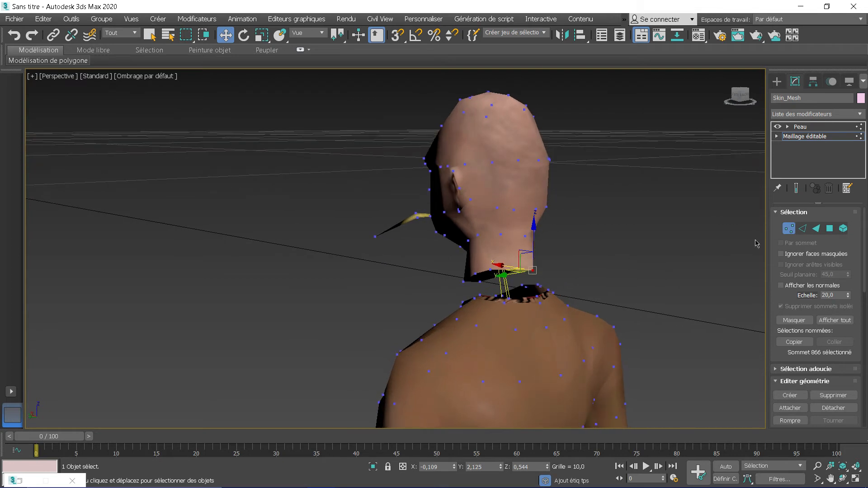
Step: Select the four faces across the nape of the head's neck
{"action": "left_click", "coordinate": [816, 229]}
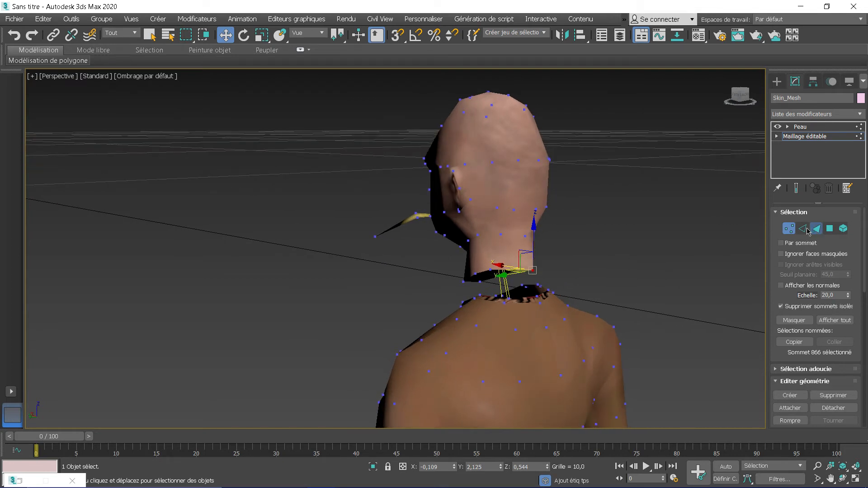
{"action": "left_click", "coordinate": [500, 265]}
{"action": "middle_click_drag", "start_coordinate": [525, 282], "coordinate": [500, 285], "text": "alt"}
{"action": "left_click", "coordinate": [525, 254], "text": "ctrl"}
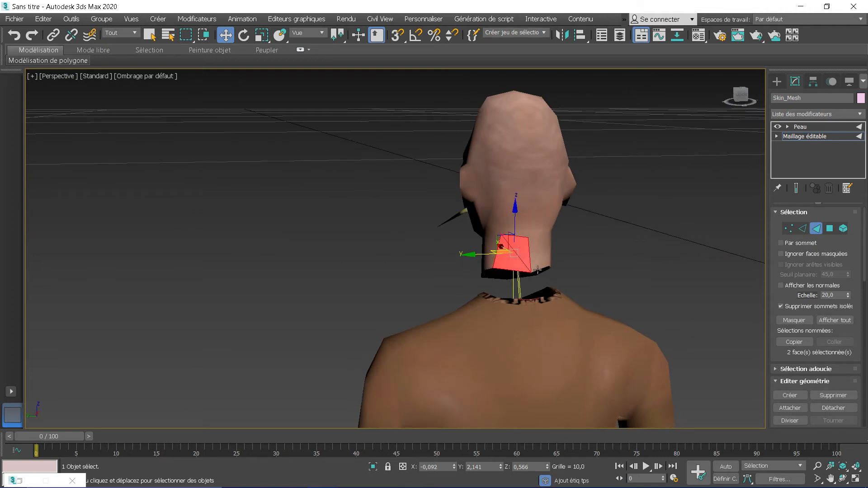
{"action": "left_click", "coordinate": [537, 264], "text": "ctrl"}
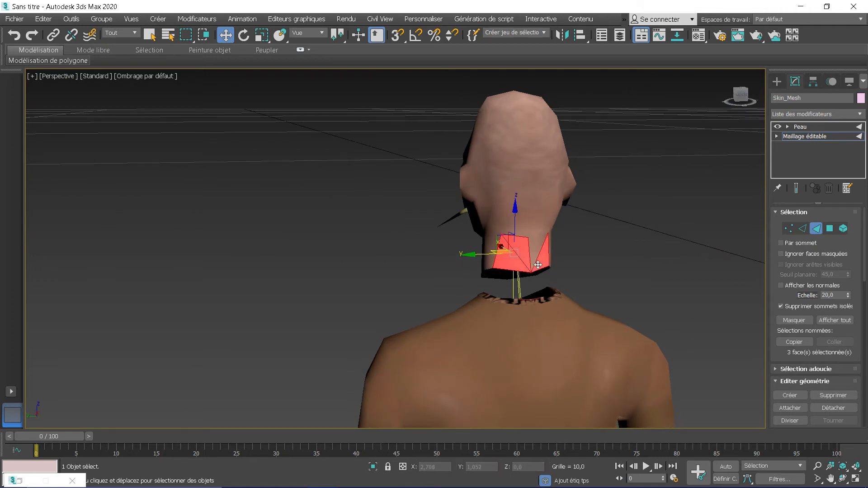
{"action": "left_click", "coordinate": [532, 256], "text": "ctrl"}
{"action": "middle_click_drag", "start_coordinate": [534, 264], "coordinate": [536, 273], "text": "alt"}
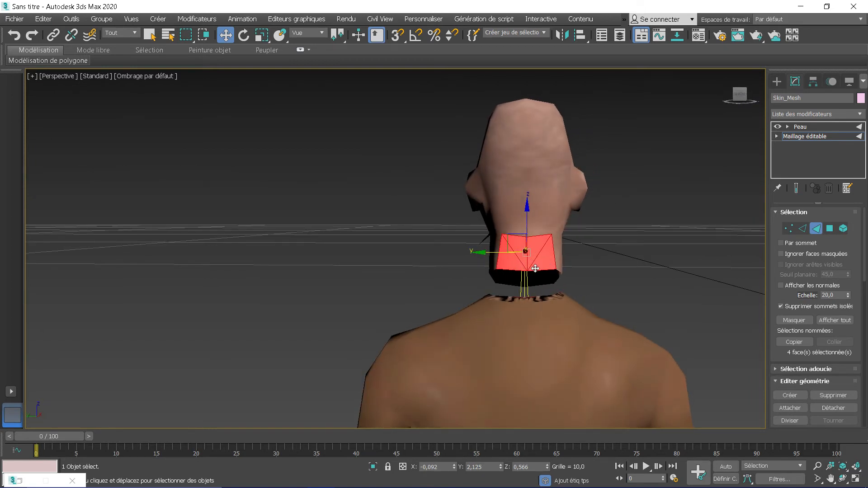
Step: Select the head's middle nape vertex together with the matching vertices on the back of the body's neck opening
{"action": "left_click", "coordinate": [789, 228]}
{"action": "left_click", "coordinate": [702, 247]}
{"action": "middle_click_drag", "start_coordinate": [527, 262], "coordinate": [460, 252]}
{"action": "scroll", "coordinate": [458, 240], "scroll_direction": "down", "scroll_amount": 2}
{"action": "scroll", "coordinate": [461, 240], "scroll_direction": "up", "scroll_amount": 1}
{"action": "scroll", "coordinate": [478, 245], "scroll_direction": "down", "scroll_amount": 1}
{"action": "scroll", "coordinate": [460, 256], "scroll_direction": "down", "scroll_amount": 1}
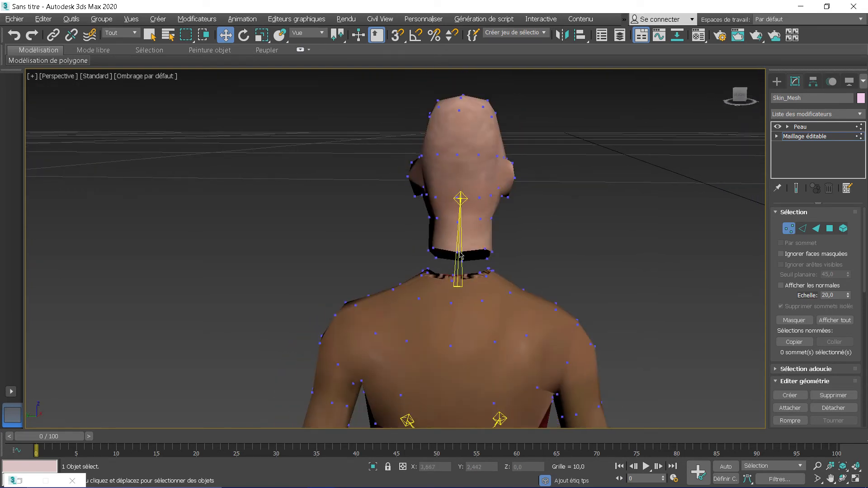
{"action": "left_click", "coordinate": [460, 252]}
{"action": "middle_click_drag", "start_coordinate": [459, 253], "coordinate": [544, 262], "text": "alt"}
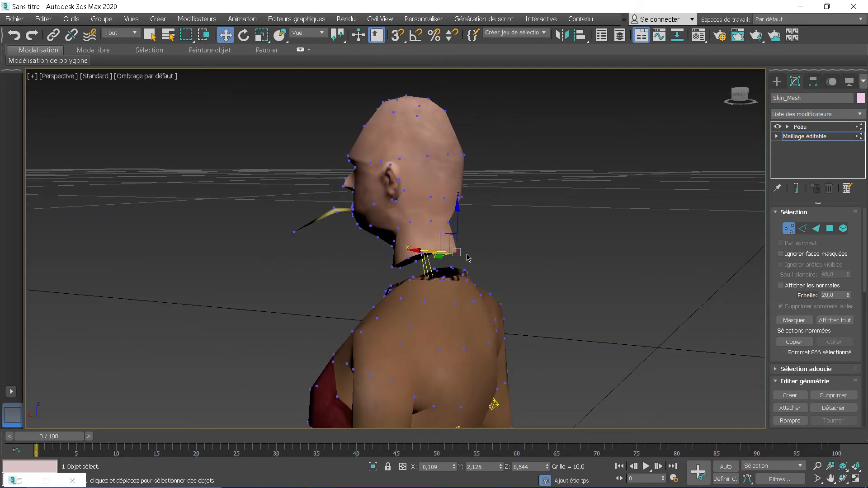
{"action": "middle_click_drag", "start_coordinate": [537, 235], "coordinate": [551, 252], "text": "alt"}
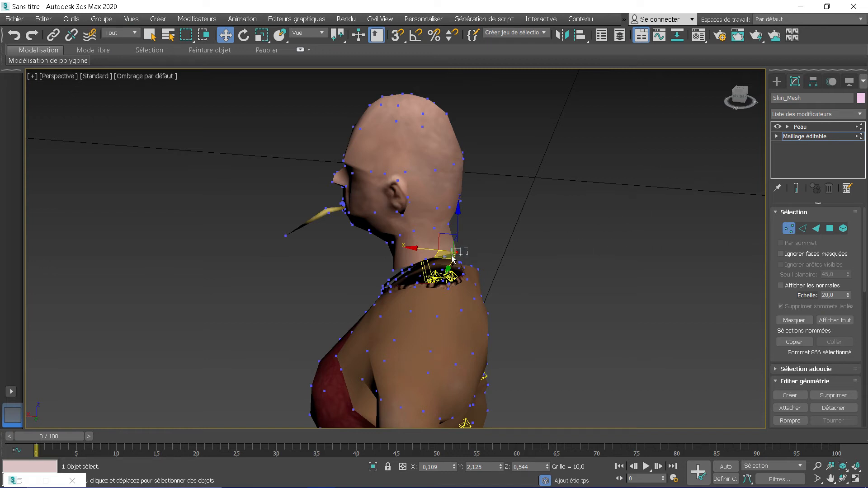
{"action": "mouse_move", "coordinate": [453, 258]}
{"action": "middle_mouse_down", "text": "alt"}
{"action": "mouse_move", "coordinate": [487, 254]}
{"action": "mouse_move", "coordinate": [465, 267]}
{"action": "middle_mouse_up", "text": "alt"}
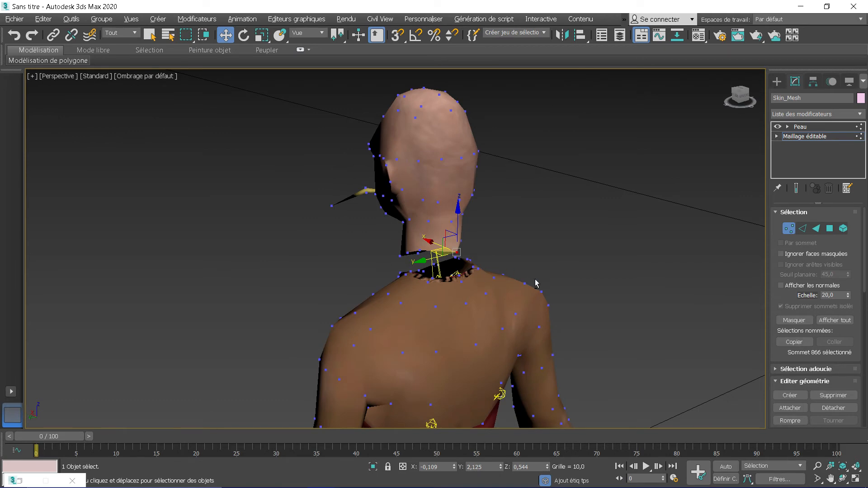
{"action": "middle_click_drag", "start_coordinate": [531, 259], "coordinate": [475, 233], "text": "alt"}
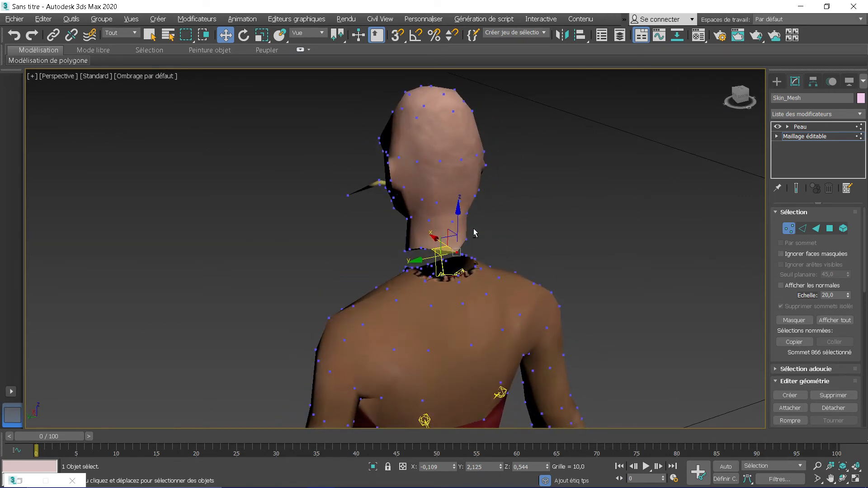
{"action": "middle_click_drag", "start_coordinate": [488, 270], "coordinate": [553, 248], "text": "alt"}
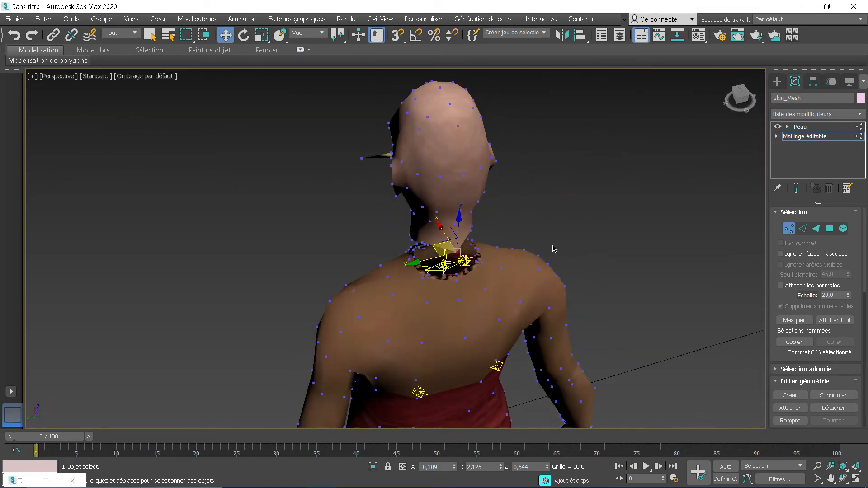
{"action": "middle_click_drag", "start_coordinate": [567, 301], "coordinate": [615, 290], "text": "alt"}
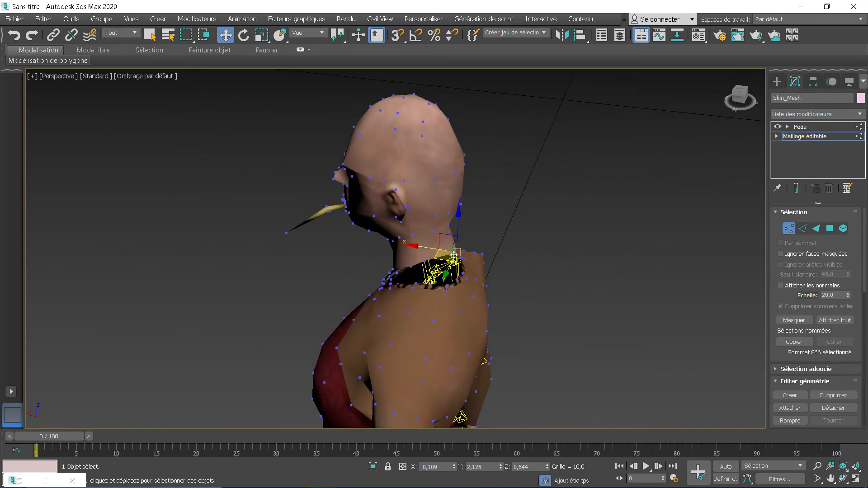
{"action": "mouse_move", "coordinate": [508, 272]}
{"action": "middle_mouse_down", "text": "alt"}
{"action": "mouse_move", "coordinate": [503, 286]}
{"action": "mouse_move", "coordinate": [502, 278]}
{"action": "middle_mouse_up", "text": "alt"}
{"action": "middle_click_drag", "start_coordinate": [437, 239], "coordinate": [460, 278], "text": "alt"}
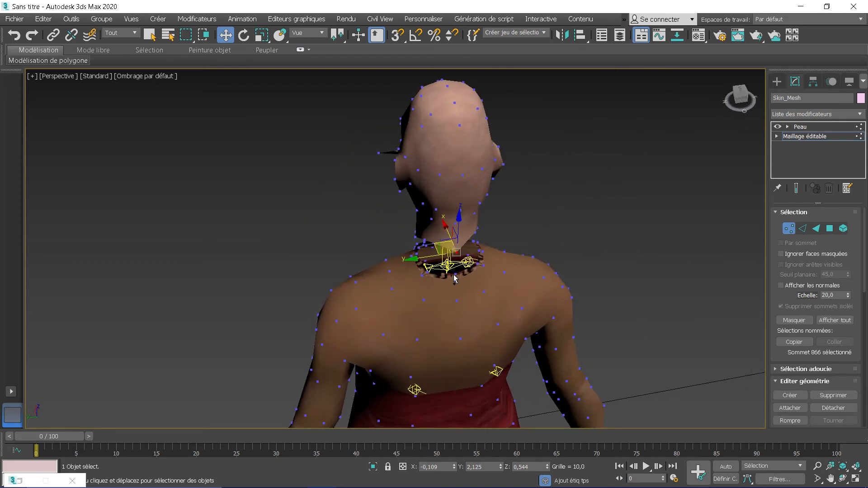
{"action": "left_click", "coordinate": [455, 273]}
{"action": "middle_click_drag", "start_coordinate": [454, 273], "coordinate": [495, 262], "text": "alt"}
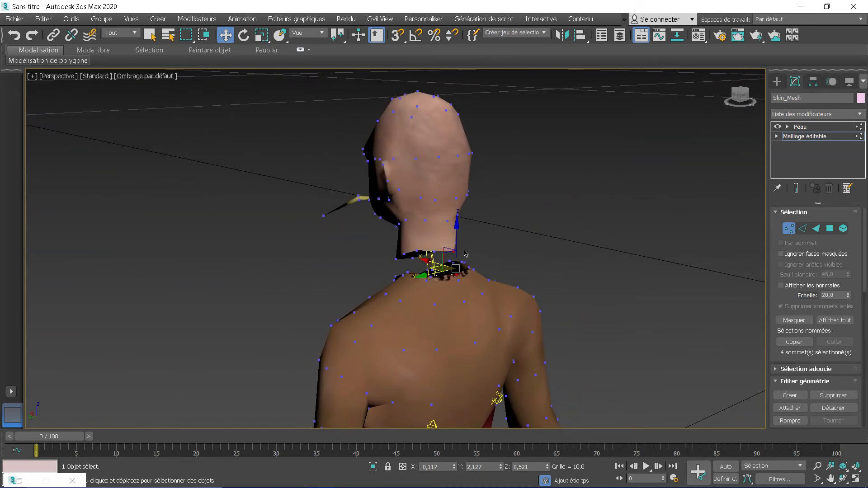
Step: Scale the four selected nape vertices to 0% so they meet at one point, then clear the selection
{"action": "right_click", "coordinate": [257, 40]}
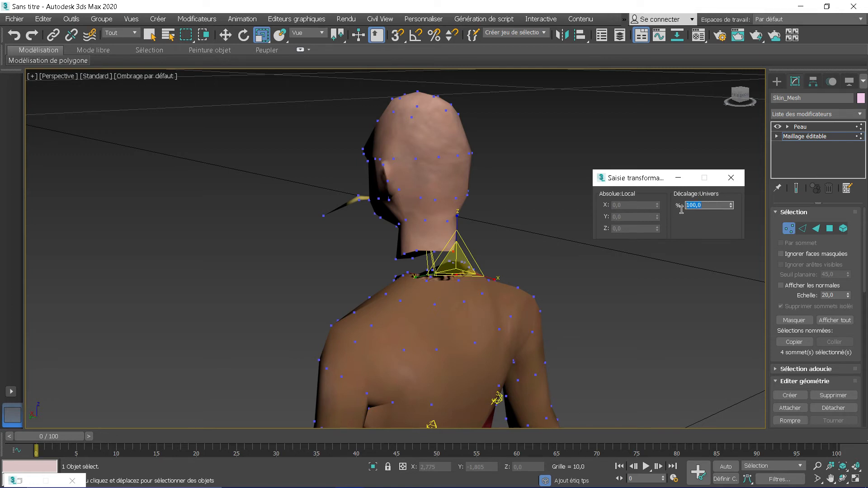
{"action": "type", "text": "0"}
{"action": "key", "text": "Return"}
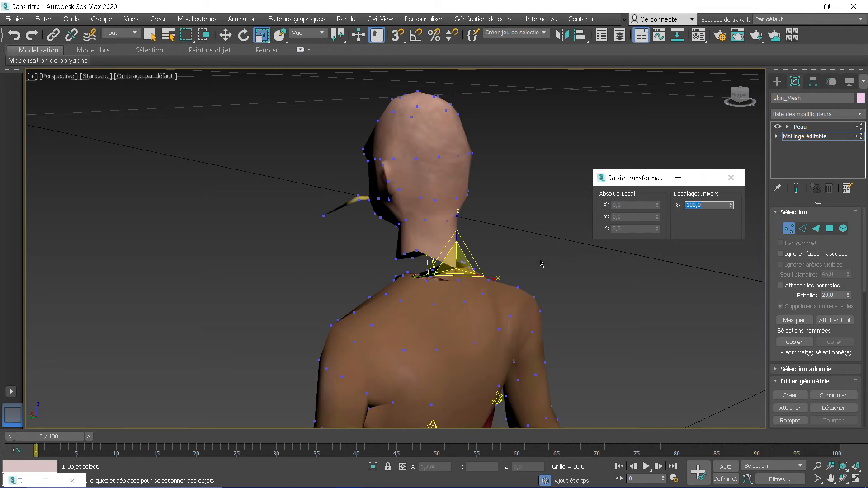
{"action": "middle_click_drag", "start_coordinate": [538, 261], "coordinate": [377, 282], "text": "alt"}
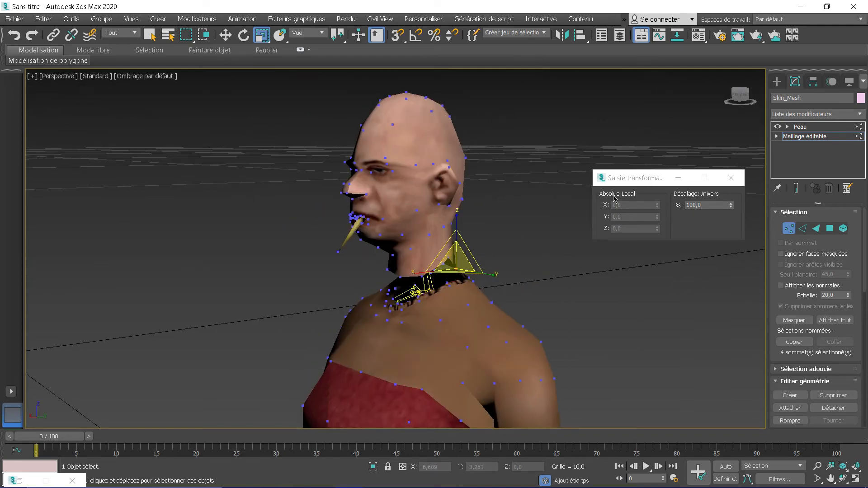
{"action": "left_click", "coordinate": [731, 178]}
{"action": "left_click", "coordinate": [522, 250]}
Step: Scale the next vertex on the head's neck edge and two matching body neck vertices down to a single point
{"action": "middle_click_drag", "start_coordinate": [481, 286], "coordinate": [417, 291], "text": "alt"}
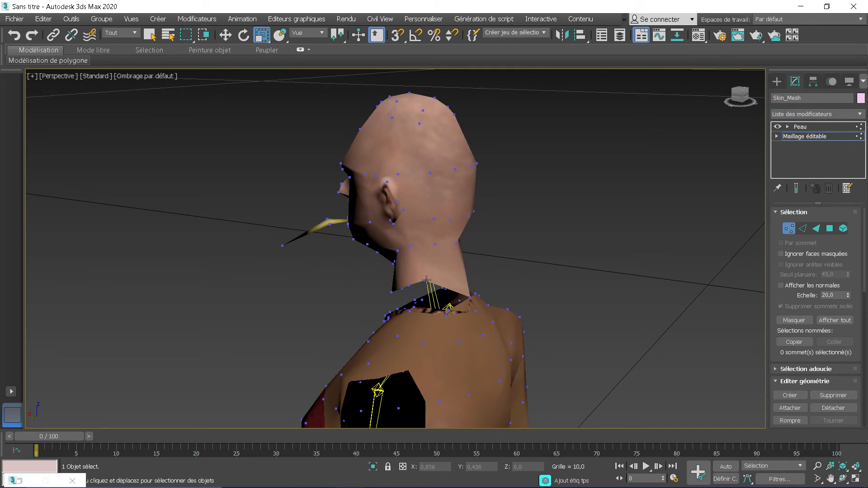
{"action": "left_click", "coordinate": [421, 285]}
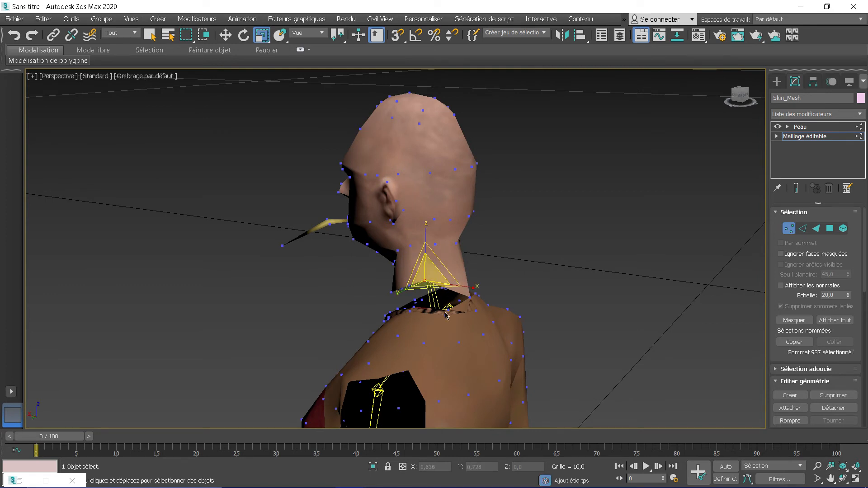
{"action": "middle_click_drag", "start_coordinate": [443, 323], "coordinate": [466, 336], "text": "alt"}
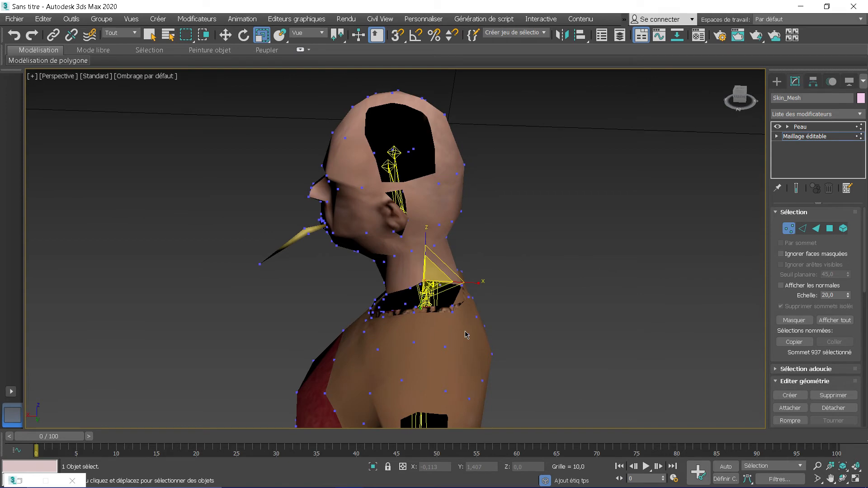
{"action": "left_click_drag", "start_coordinate": [447, 300], "coordinate": [459, 309], "text": "ctrl"}
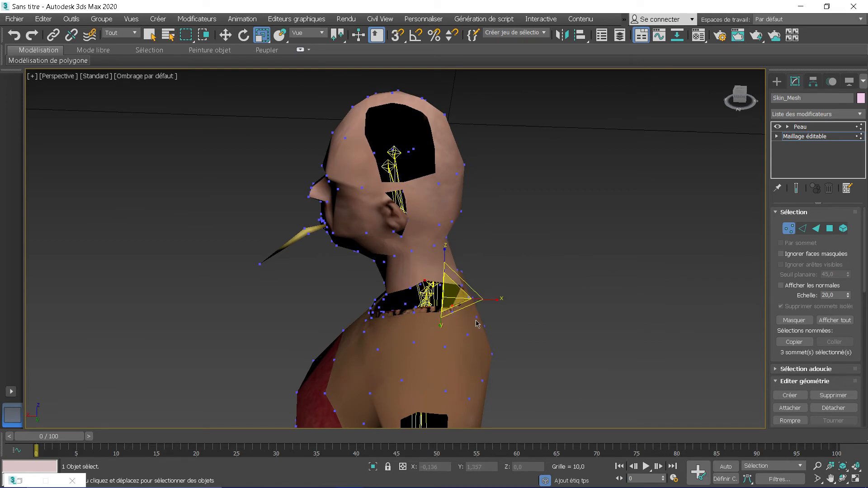
{"action": "mouse_move", "coordinate": [491, 315]}
{"action": "middle_mouse_down"}
{"action": "mouse_move", "coordinate": [454, 300]}
{"action": "mouse_move", "coordinate": [502, 310]}
{"action": "mouse_move", "coordinate": [386, 297]}
{"action": "mouse_move", "coordinate": [517, 322]}
{"action": "mouse_move", "coordinate": [503, 317]}
{"action": "middle_mouse_up"}
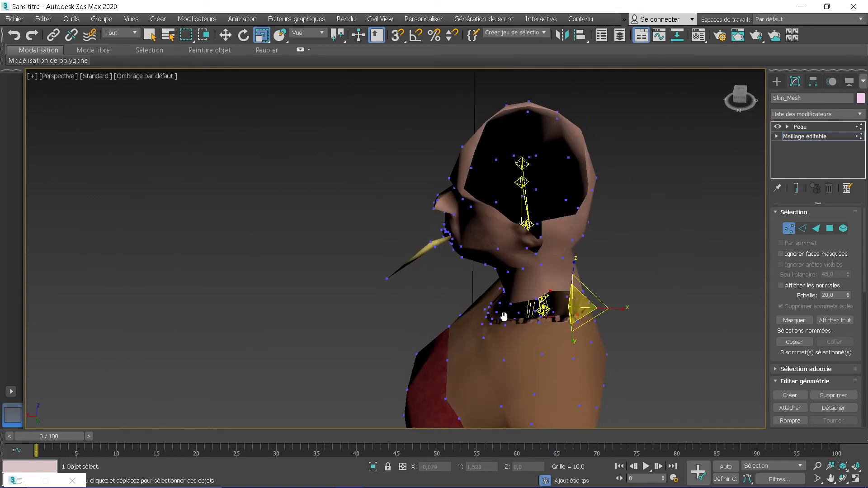
{"action": "right_click", "coordinate": [262, 35]}
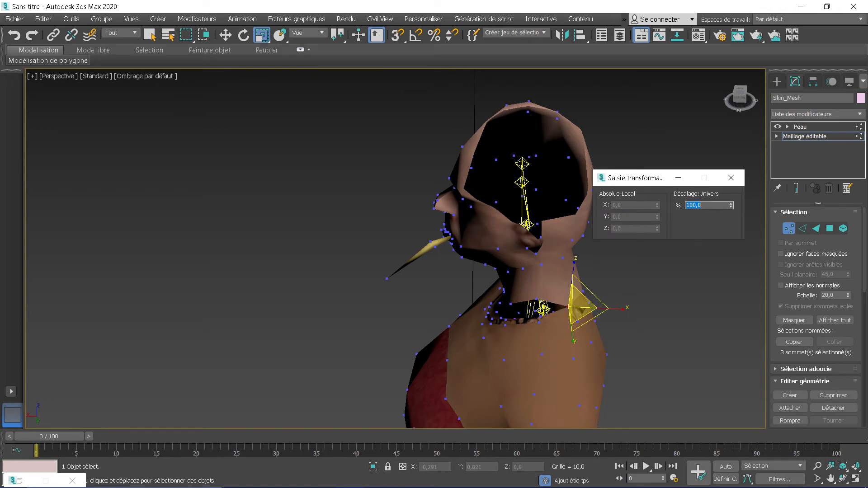
{"action": "left_click", "coordinate": [731, 178]}
{"action": "middle_click_drag", "start_coordinate": [601, 249], "coordinate": [598, 266], "text": "alt"}
{"action": "left_click", "coordinate": [672, 286]}
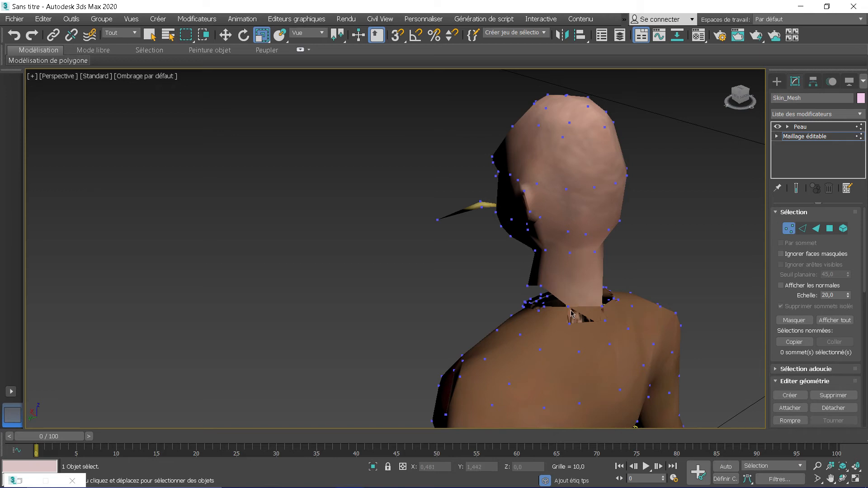
Step: Inspect the seam between the head's neck and the body from the back, front and side
{"action": "middle_click_drag", "start_coordinate": [583, 320], "coordinate": [572, 302], "text": "alt"}
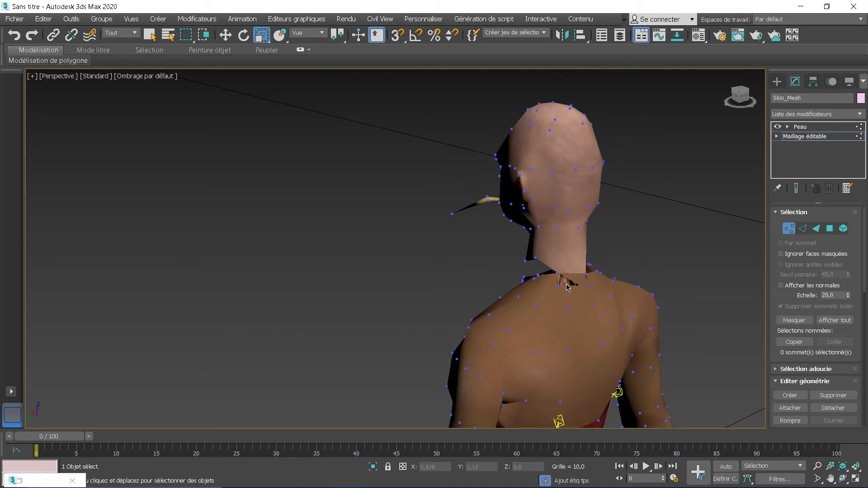
{"action": "middle_click_drag", "start_coordinate": [567, 288], "coordinate": [573, 284], "text": "alt"}
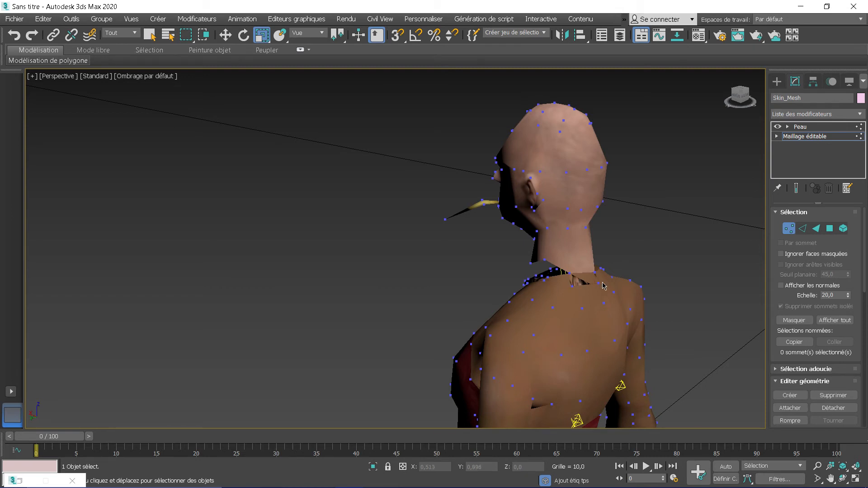
{"action": "middle_click_drag", "start_coordinate": [624, 332], "coordinate": [479, 246]}
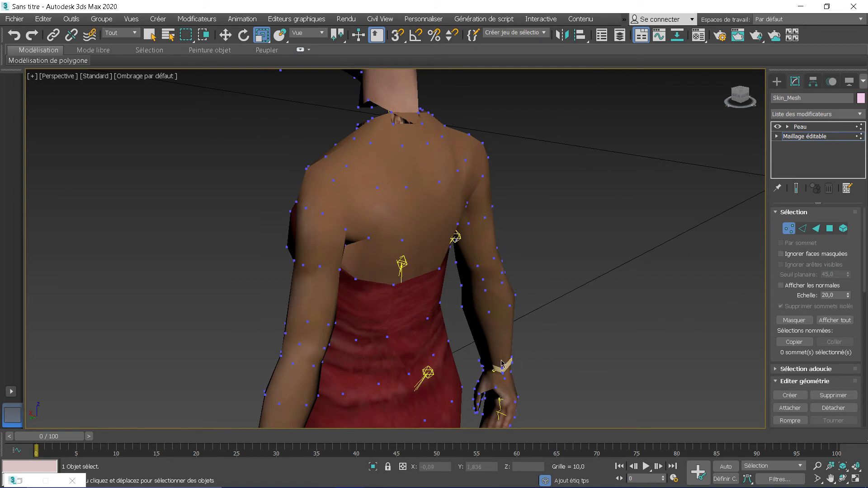
{"action": "middle_click_drag", "start_coordinate": [403, 242], "coordinate": [515, 342]}
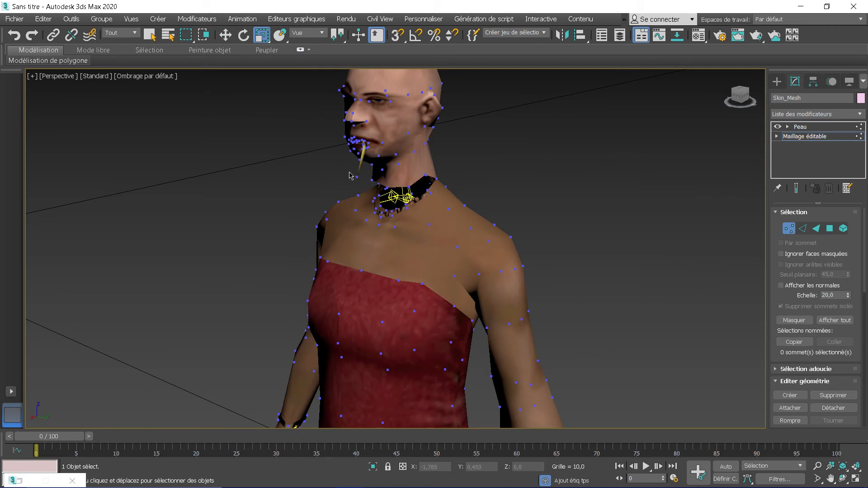
{"action": "middle_click_drag", "start_coordinate": [435, 238], "coordinate": [415, 290], "text": "alt"}
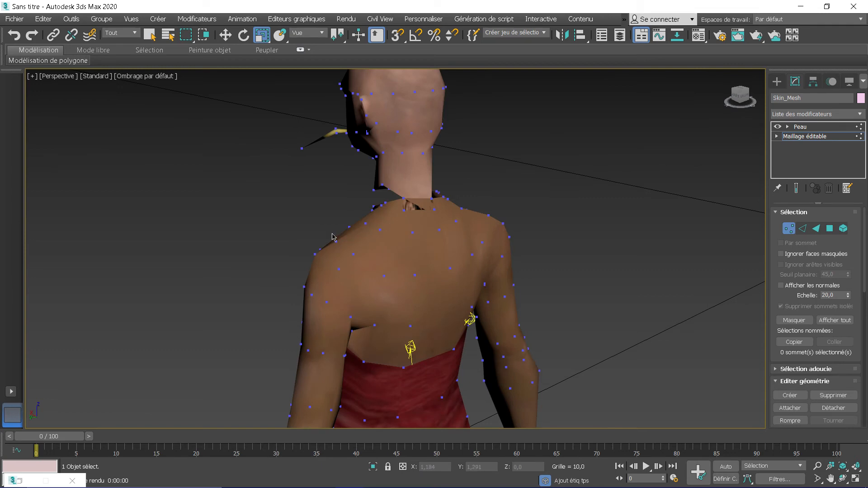
{"action": "middle_click_drag", "start_coordinate": [329, 234], "coordinate": [440, 210], "text": "alt"}
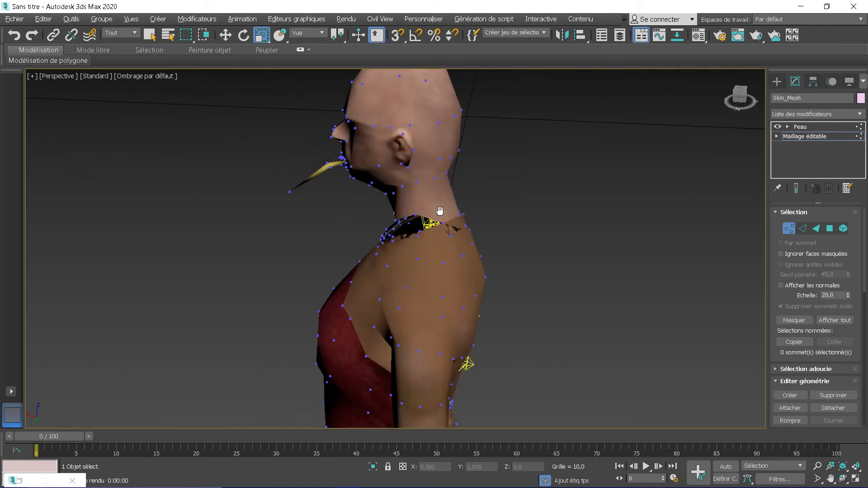
Step: Scale the selected vertices at the side of the neck seam to 0% so they meet at one point, then clear the selection
{"action": "middle_click_drag", "start_coordinate": [433, 199], "coordinate": [416, 239], "text": "alt"}
{"action": "right_click", "coordinate": [265, 37]}
{"action": "double_click", "coordinate": [708, 205]}
{"action": "type", "text": "0"}
{"action": "key", "text": "Return"}
{"action": "left_click", "coordinate": [457, 195]}
Step: Collapse two matching head and body vertices beside the front neck opening to a single point using the scale type-in, then clear the selection
{"action": "left_click", "coordinate": [425, 166]}
{"action": "left_click", "coordinate": [492, 161]}
{"action": "left_click", "coordinate": [421, 216]}
{"action": "left_click_drag", "start_coordinate": [413, 232], "coordinate": [417, 236], "text": "ctrl"}
{"action": "middle_click_drag", "start_coordinate": [416, 236], "coordinate": [378, 233], "text": "alt"}
{"action": "double_click", "coordinate": [695, 204]}
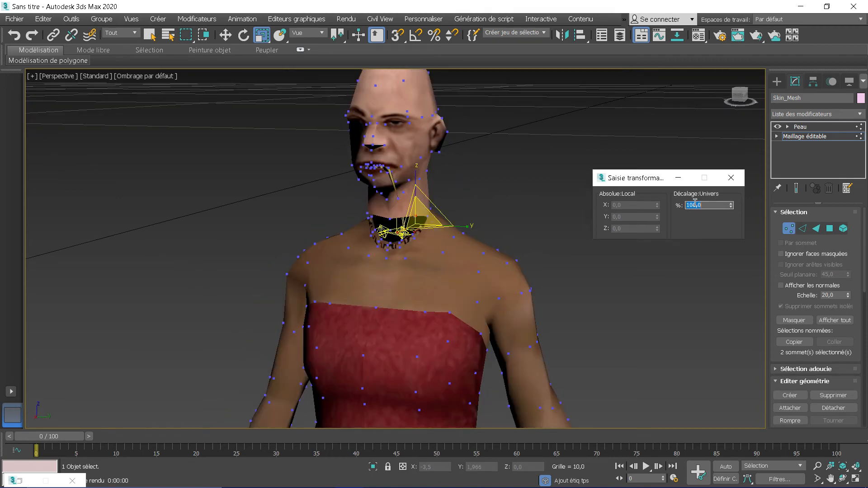
{"action": "left_click", "coordinate": [439, 253]}
{"action": "middle_click_drag", "start_coordinate": [439, 254], "coordinate": [453, 247], "text": "alt"}
Step: Collapse the head's front neck vertex and the matching vertices on the body's neckline to a single point
{"action": "left_click", "coordinate": [389, 229]}
{"action": "middle_click_drag", "start_coordinate": [390, 229], "coordinate": [406, 239], "text": "alt"}
{"action": "left_click", "coordinate": [395, 245], "text": "ctrl"}
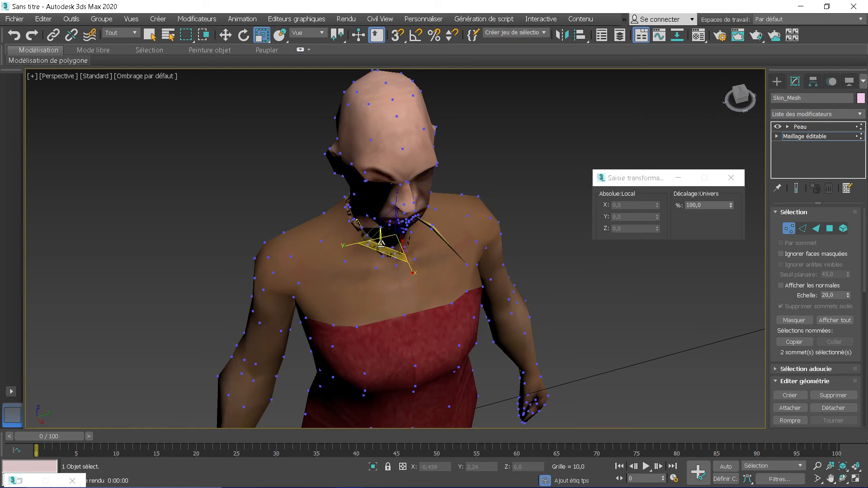
{"action": "left_click", "coordinate": [389, 249], "text": "ctrl"}
{"action": "middle_click_drag", "start_coordinate": [398, 248], "coordinate": [484, 236], "text": "alt"}
{"action": "double_click", "coordinate": [711, 205]}
Step: Select the next head and body vertex pair beside the throat, scale it to 0%, then clear the selection
{"action": "left_click", "coordinate": [369, 247]}
{"action": "middle_click_drag", "start_coordinate": [369, 246], "coordinate": [409, 239], "text": "alt"}
{"action": "left_click", "coordinate": [393, 284], "text": "ctrl"}
{"action": "middle_click_drag", "start_coordinate": [394, 284], "coordinate": [325, 280], "text": "alt"}
{"action": "double_click", "coordinate": [694, 207]}
{"action": "type", "text": "0"}
{"action": "key", "text": "Return"}
{"action": "left_click", "coordinate": [463, 241]}
Step: Select the remaining head neck vertex and its matching body vertices on the character's right side and scale them to 0%
{"action": "middle_click_drag", "start_coordinate": [411, 246], "coordinate": [474, 268], "text": "alt"}
{"action": "left_click", "coordinate": [365, 250]}
{"action": "middle_click_drag", "start_coordinate": [365, 250], "coordinate": [332, 260], "text": "alt"}
{"action": "left_click", "coordinate": [341, 272], "text": "ctrl"}
{"action": "left_click", "coordinate": [347, 262], "text": "ctrl"}
{"action": "double_click", "coordinate": [716, 205]}
{"action": "type", "text": "0"}
{"action": "key", "text": "Return"}
{"action": "middle_click_drag", "start_coordinate": [469, 265], "coordinate": [530, 282], "text": "alt"}
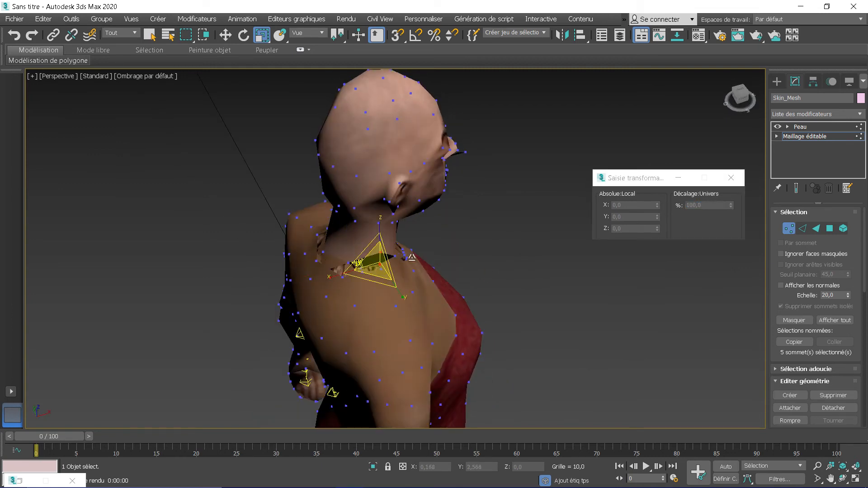
Step: Select six vertices at the neck with the Move tool active
{"action": "middle_click_drag", "start_coordinate": [384, 252], "coordinate": [335, 312], "text": "alt"}
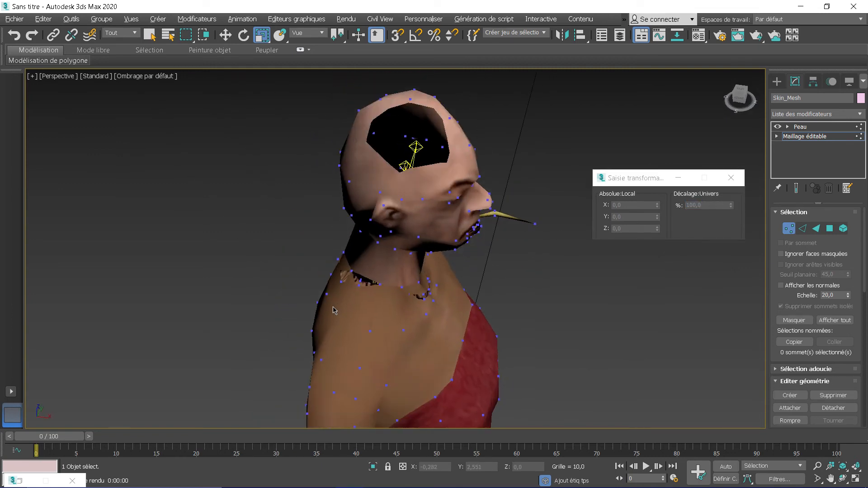
{"action": "left_click_drag", "start_coordinate": [362, 277], "coordinate": [375, 251]}
{"action": "key", "text": "w"}
{"action": "middle_click_drag", "start_coordinate": [376, 249], "coordinate": [414, 255], "text": "alt"}
{"action": "left_click", "coordinate": [431, 267]}
{"action": "left_click_drag", "start_coordinate": [420, 258], "coordinate": [406, 248]}
{"action": "middle_click_drag", "start_coordinate": [406, 248], "coordinate": [437, 190], "text": "alt"}
{"action": "left_click_drag", "start_coordinate": [437, 190], "coordinate": [531, 354], "text": "alt"}
{"action": "middle_click_drag", "start_coordinate": [531, 353], "coordinate": [485, 363], "text": "alt"}
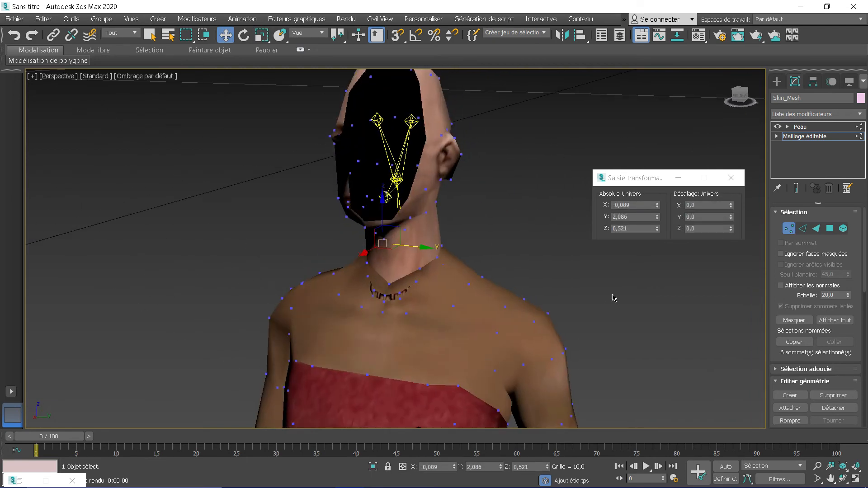
Step: Return to the Scale tool, close the transform type-in window and clear the vertex selection
{"action": "key", "text": "r"}
{"action": "left_click", "coordinate": [731, 178]}
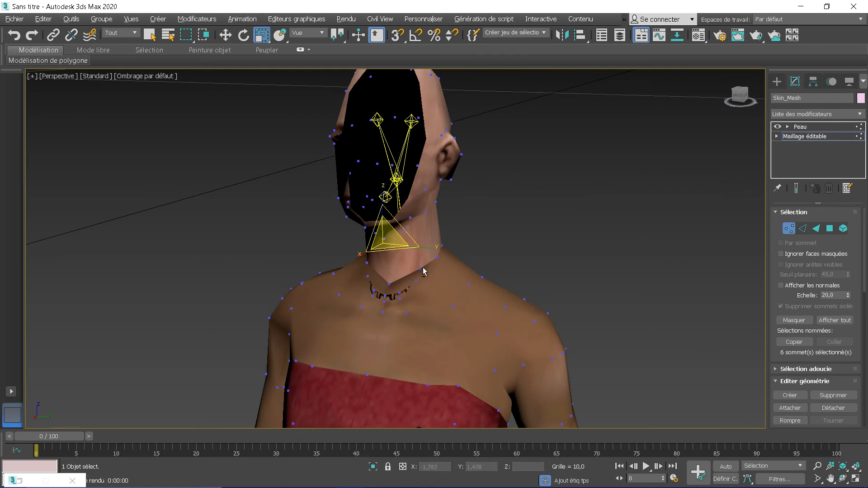
{"action": "middle_click_drag", "start_coordinate": [731, 178], "coordinate": [524, 291], "text": "alt"}
{"action": "left_click", "coordinate": [524, 291]}
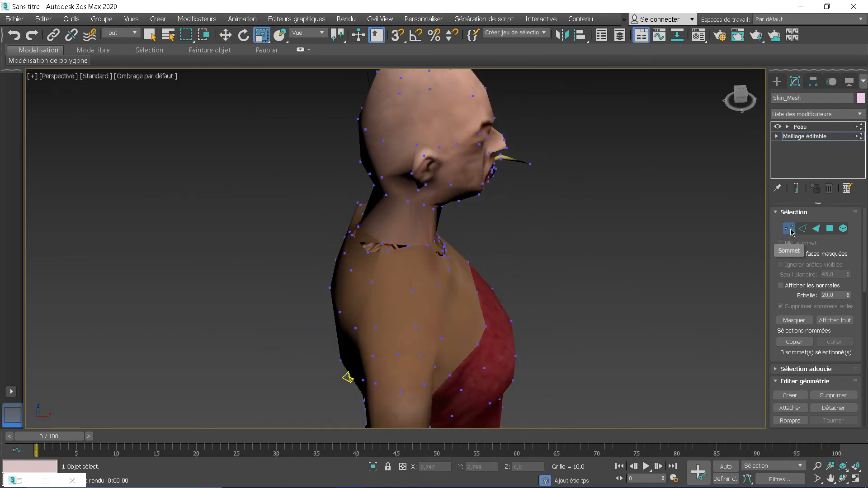
Step: Select all the head's vertices above the neck base and move them down about 0.038 units to shorten the neck
{"action": "middle_click_drag", "start_coordinate": [684, 258], "coordinate": [594, 229], "text": "alt"}
{"action": "middle_click_drag", "start_coordinate": [486, 202], "coordinate": [504, 231], "text": "alt"}
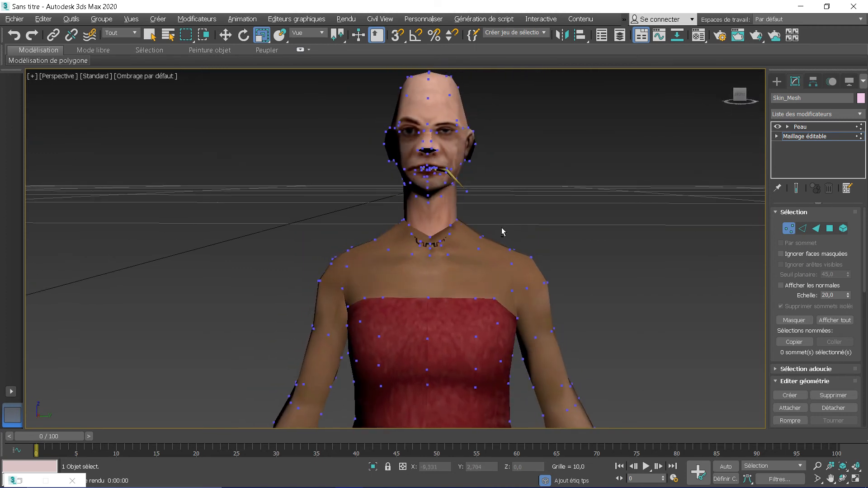
{"action": "middle_click_drag", "start_coordinate": [494, 198], "coordinate": [506, 253]}
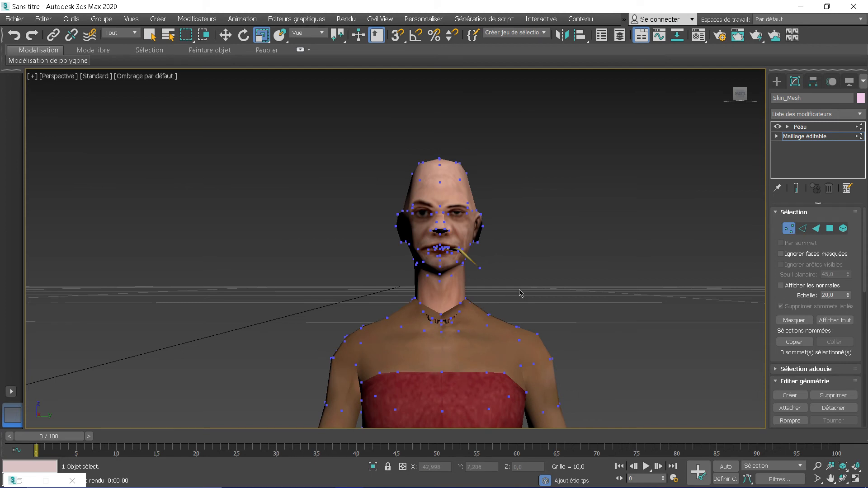
{"action": "mouse_move", "coordinate": [509, 294]}
{"action": "middle_mouse_down"}
{"action": "mouse_move", "coordinate": [505, 304]}
{"action": "mouse_move", "coordinate": [505, 294]}
{"action": "middle_mouse_up"}
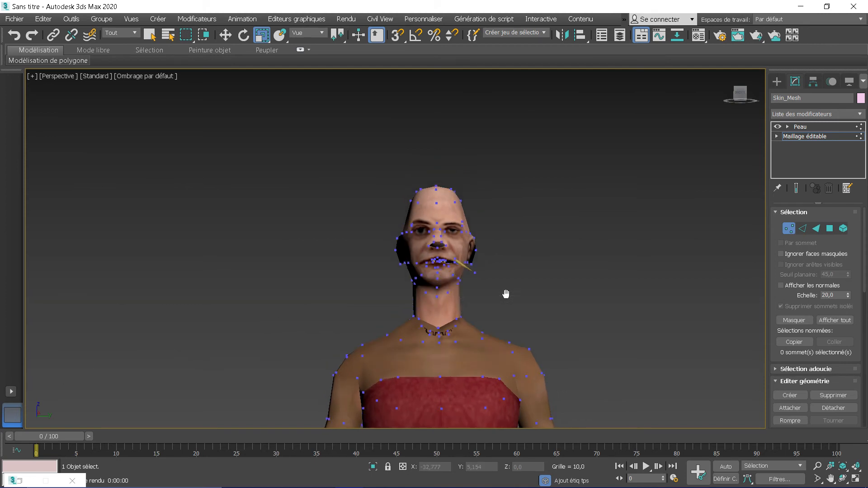
{"action": "left_click_drag", "start_coordinate": [528, 297], "coordinate": [531, 312]}
{"action": "left_click_drag", "start_coordinate": [531, 312], "coordinate": [532, 313]}
{"action": "middle_click_drag", "start_coordinate": [532, 313], "coordinate": [511, 314], "text": "alt"}
{"action": "key", "text": "w"}
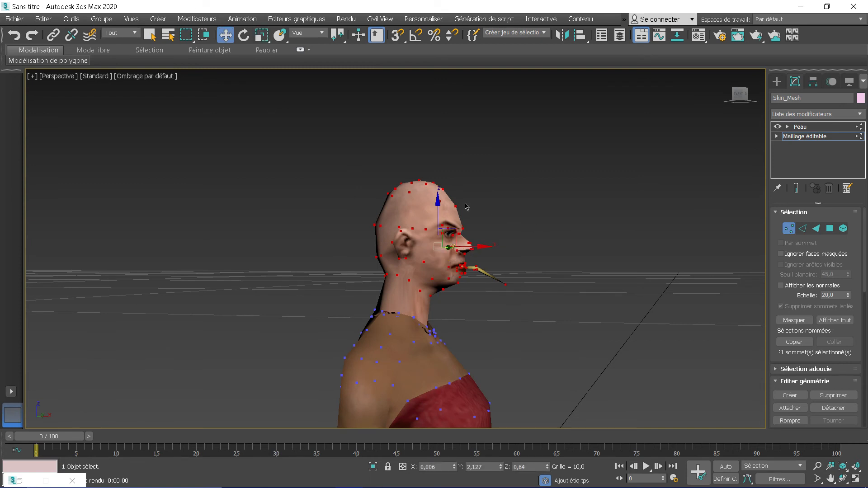
{"action": "left_click_drag", "start_coordinate": [437, 202], "coordinate": [436, 223]}
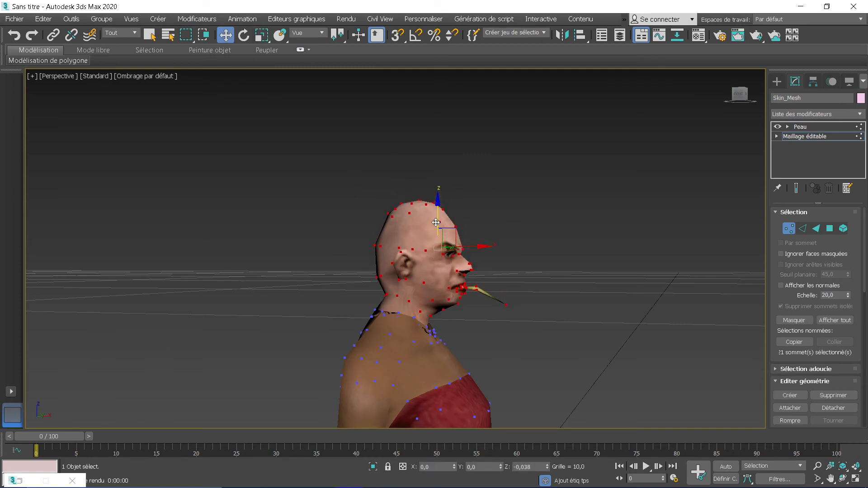
Step: Raise the selected head vertices about 0.007 units and shift them slightly backward along X
{"action": "middle_click_drag", "start_coordinate": [435, 222], "coordinate": [467, 248], "text": "alt"}
{"action": "left_click_drag", "start_coordinate": [437, 224], "coordinate": [438, 223]}
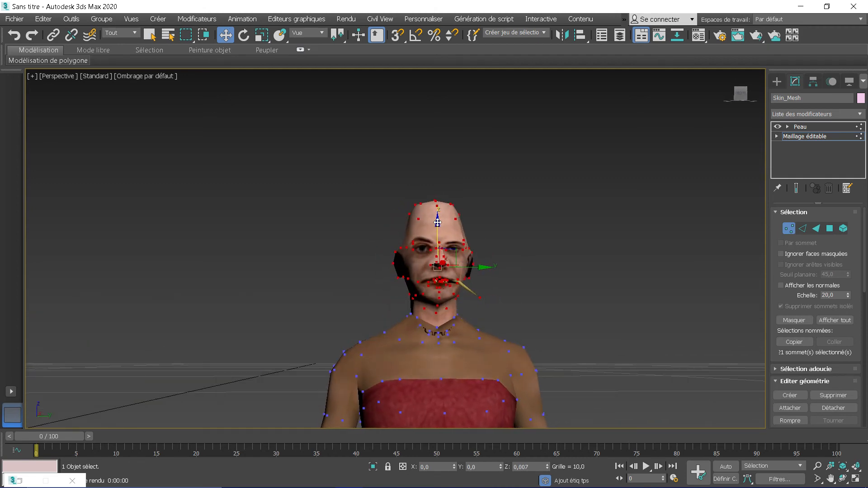
{"action": "middle_click_drag", "start_coordinate": [438, 222], "coordinate": [537, 238], "text": "alt"}
{"action": "left_click_drag", "start_coordinate": [481, 265], "coordinate": [472, 265]}
{"action": "middle_click_drag", "start_coordinate": [517, 271], "coordinate": [365, 270], "text": "alt"}
{"action": "left_click_drag", "start_coordinate": [393, 266], "coordinate": [396, 266]}
{"action": "middle_click_drag", "start_coordinate": [398, 267], "coordinate": [537, 282], "text": "alt"}
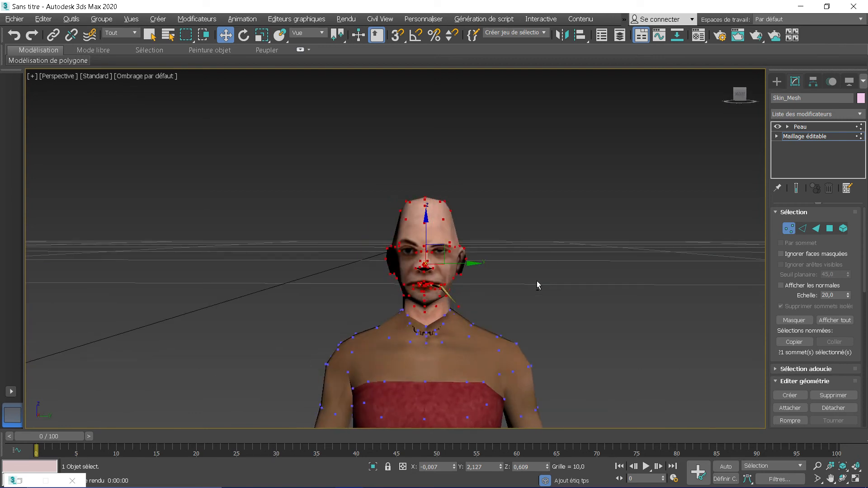
Step: Clear the selection and leave vertex editing to check the head's proportions against the whole figure
{"action": "left_click", "coordinate": [575, 279]}
{"action": "left_click", "coordinate": [788, 228]}
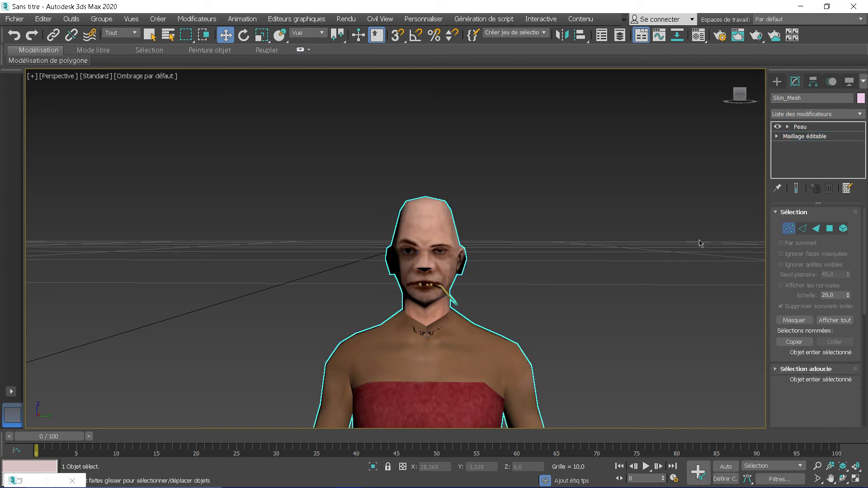
{"action": "scroll", "coordinate": [626, 192], "scroll_direction": "down", "scroll_amount": 5}
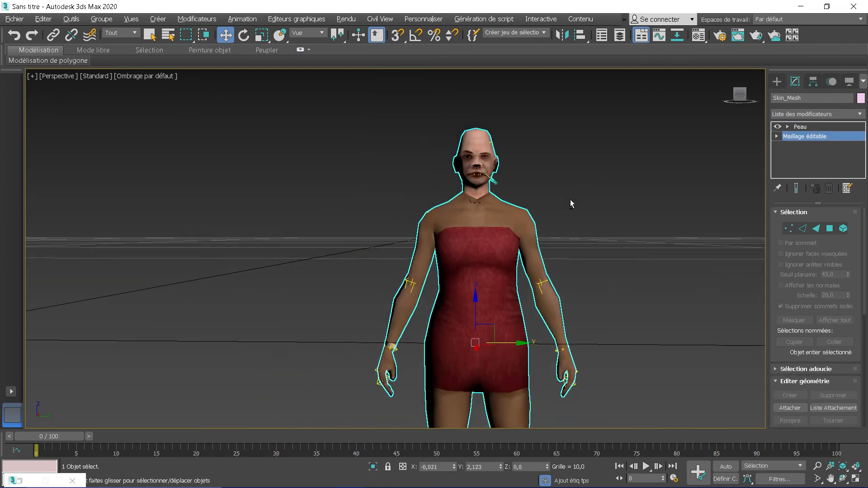
{"action": "scroll", "coordinate": [570, 199], "scroll_direction": "up", "scroll_amount": 1}
{"action": "middle_click_drag", "start_coordinate": [570, 200], "coordinate": [570, 207], "text": "alt"}
{"action": "middle_click_drag", "start_coordinate": [525, 188], "coordinate": [550, 267]}
Step: Return to vertex editing and restore the head vertex selection by undoing its deselection
{"action": "left_click", "coordinate": [788, 229]}
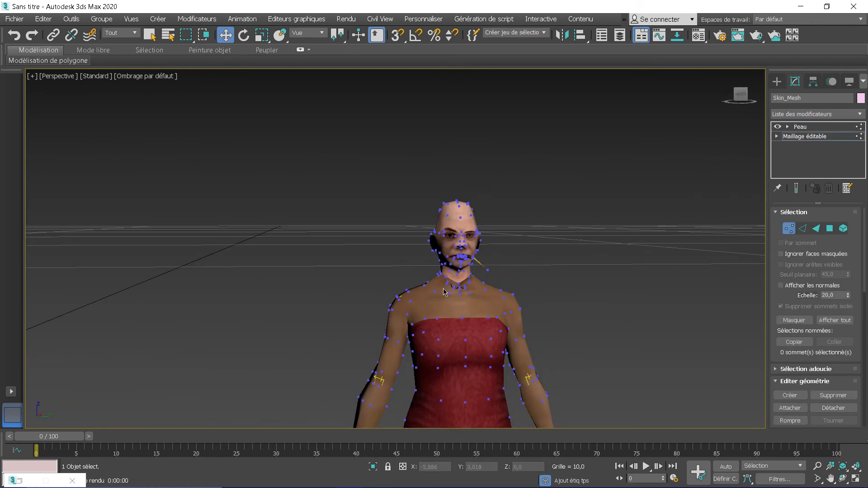
{"action": "mouse_move", "coordinate": [504, 258]}
{"action": "middle_mouse_down", "text": "alt"}
{"action": "mouse_move", "coordinate": [560, 256]}
{"action": "mouse_move", "coordinate": [573, 267]}
{"action": "mouse_move", "coordinate": [510, 262]}
{"action": "middle_mouse_up", "text": "alt"}
{"action": "key", "text": "ctrl+z"}
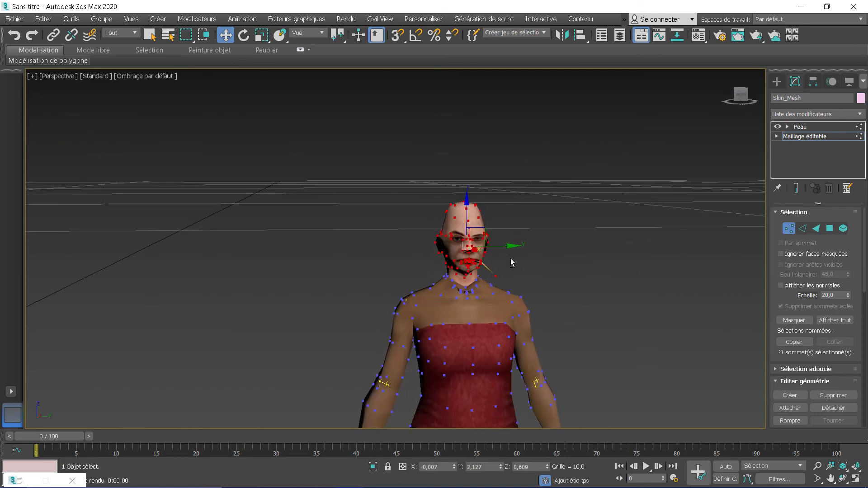
Step: Enable Editer enveloppes with Sommets selection in the Peau modifier and choose the Head bone
{"action": "left_click", "coordinate": [810, 128]}
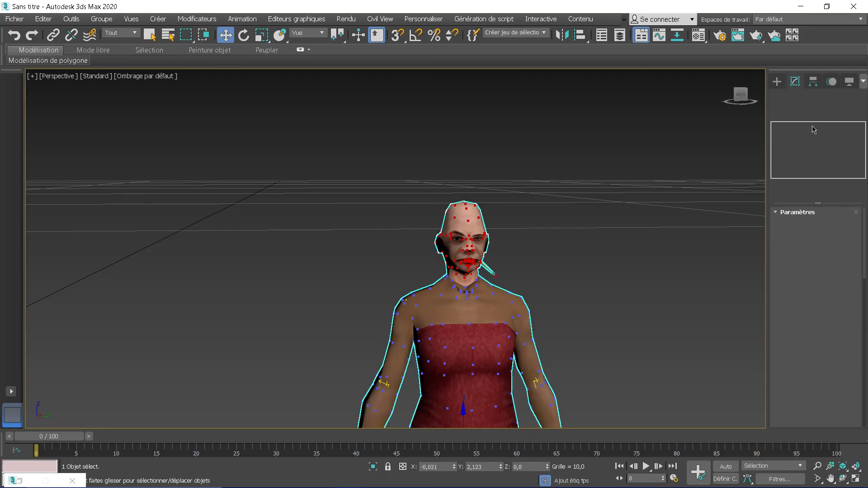
{"action": "left_click", "coordinate": [827, 229]}
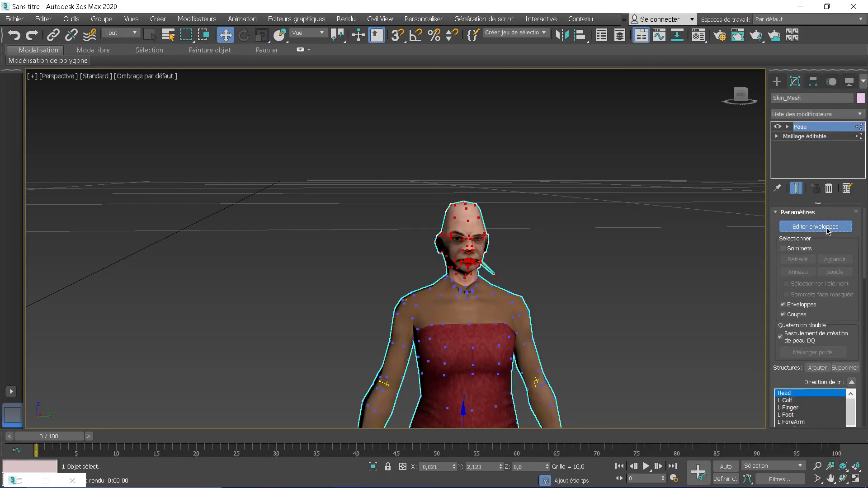
{"action": "left_click", "coordinate": [794, 249]}
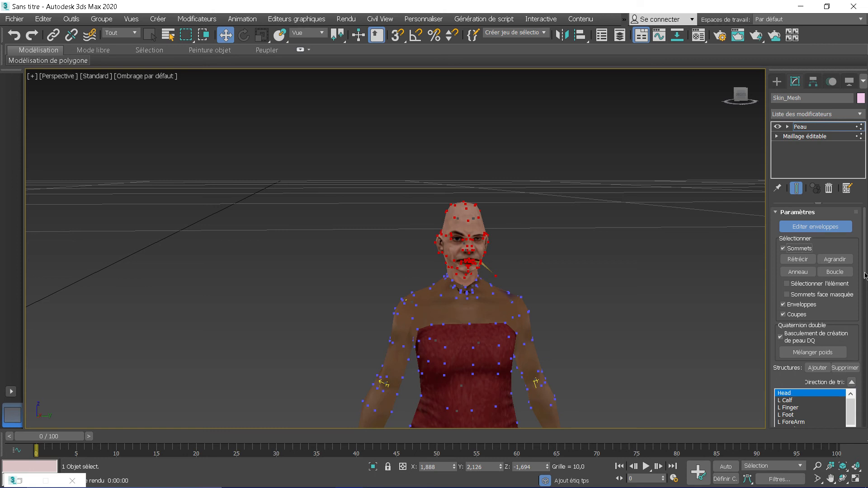
{"action": "left_click_drag", "start_coordinate": [865, 274], "coordinate": [865, 304]}
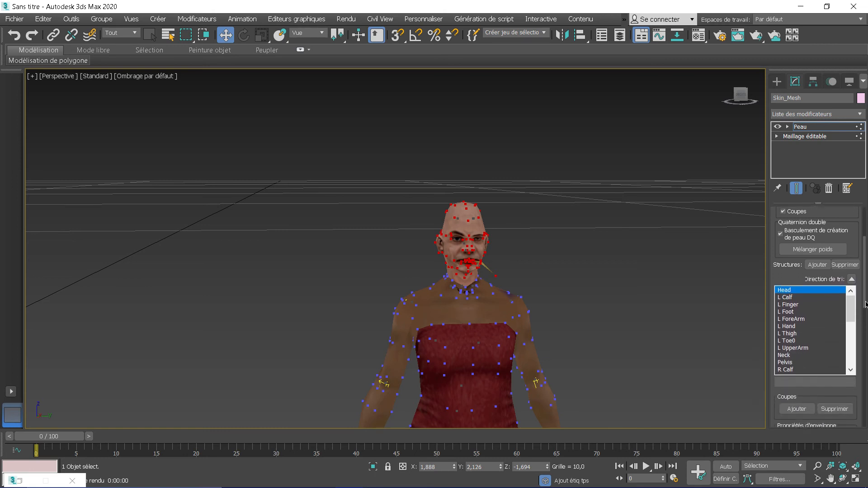
{"action": "left_click", "coordinate": [787, 293]}
Step: Select all the head's vertices for weighting, down to the chin and upper neck
{"action": "scroll", "coordinate": [480, 262], "scroll_direction": "up", "scroll_amount": 2}
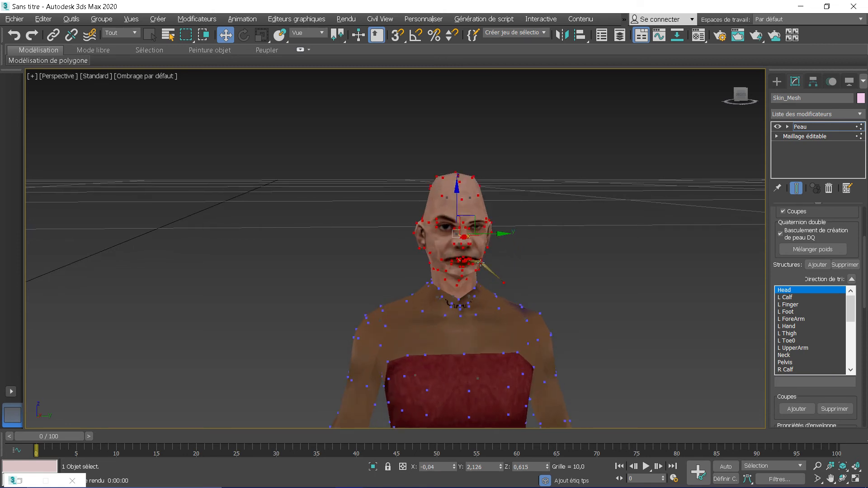
{"action": "middle_click_drag", "start_coordinate": [486, 282], "coordinate": [486, 252], "text": "alt"}
{"action": "left_click_drag", "start_coordinate": [371, 140], "coordinate": [545, 283]}
{"action": "middle_click_drag", "start_coordinate": [545, 282], "coordinate": [517, 302], "text": "alt"}
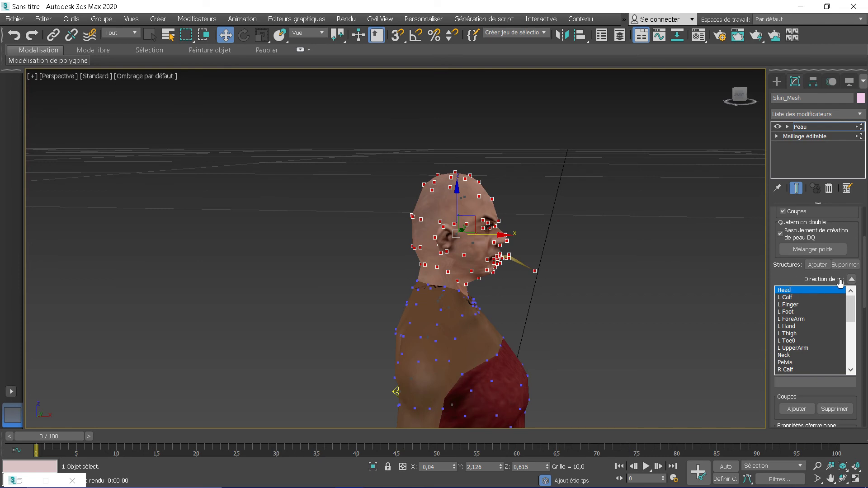
Step: Set the absolute effect (Effet abs.) of the selected head vertices to 1, enable Rigide, then clear the selection
{"action": "left_click_drag", "start_coordinate": [866, 256], "coordinate": [866, 311]}
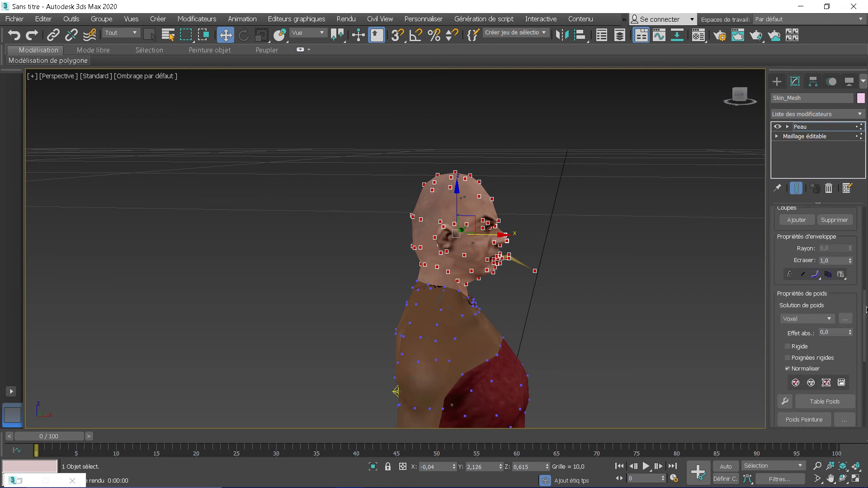
{"action": "double_click", "coordinate": [836, 333]}
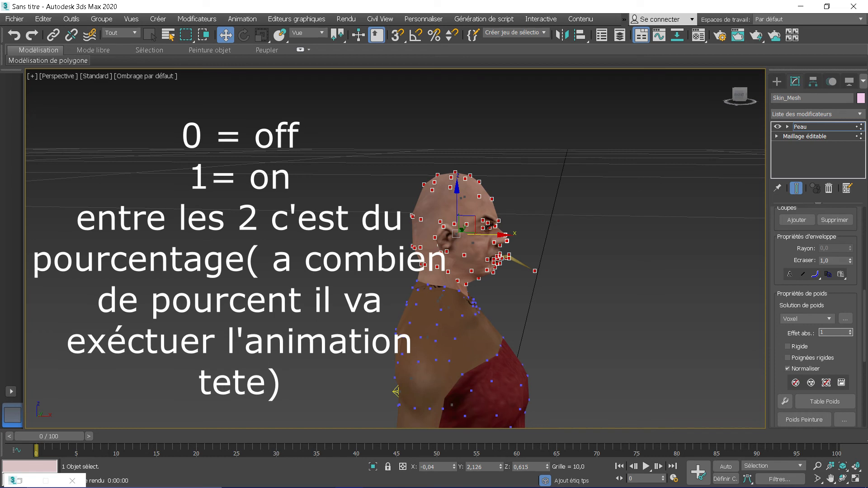
{"action": "type", "text": "1"}
{"action": "left_click", "coordinate": [799, 347]}
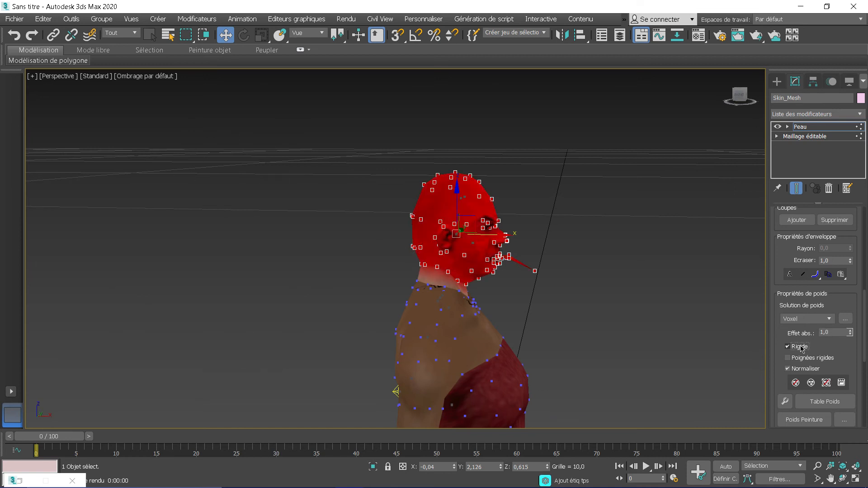
{"action": "left_click", "coordinate": [650, 311]}
{"action": "mouse_move", "coordinate": [651, 310]}
{"action": "middle_mouse_down", "text": "alt"}
{"action": "mouse_move", "coordinate": [531, 304]}
{"action": "mouse_move", "coordinate": [668, 310]}
{"action": "mouse_move", "coordinate": [657, 312]}
{"action": "middle_mouse_up", "text": "alt"}
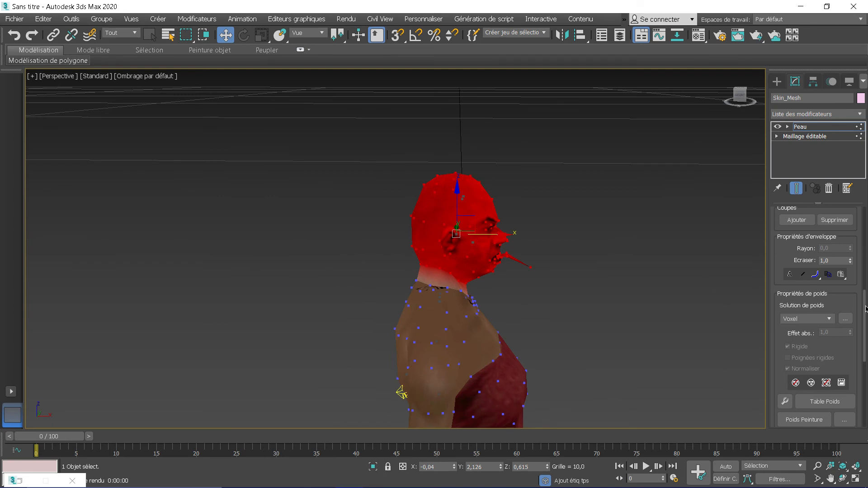
{"action": "left_click_drag", "start_coordinate": [867, 308], "coordinate": [866, 220]}
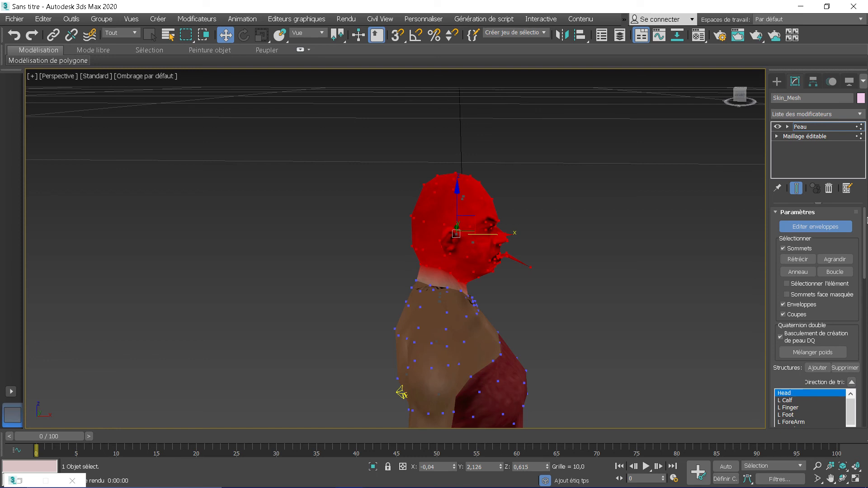
Step: Examine the Head bone's weighting on the head and neck from the front and both sides
{"action": "left_click_drag", "start_coordinate": [866, 207], "coordinate": [866, 324]}
{"action": "middle_click_drag", "start_coordinate": [546, 259], "coordinate": [454, 294], "text": "alt"}
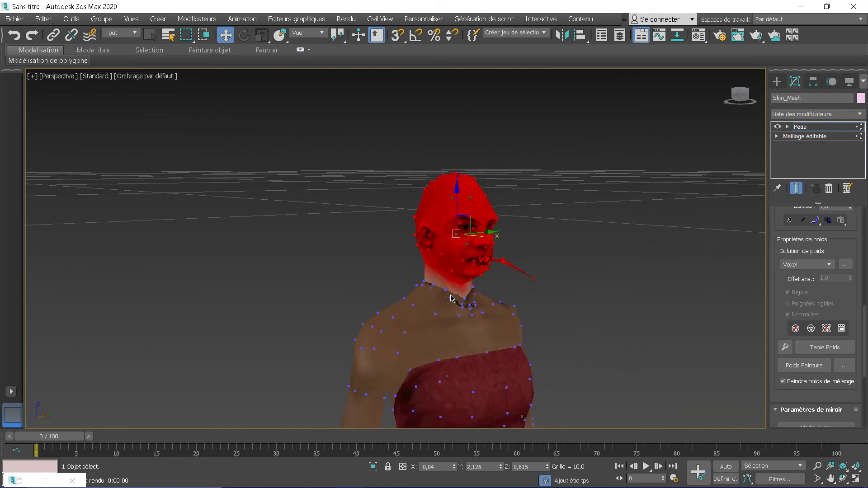
{"action": "mouse_move", "coordinate": [466, 289]}
{"action": "middle_mouse_down", "text": "alt"}
{"action": "mouse_move", "coordinate": [485, 291]}
{"action": "mouse_move", "coordinate": [459, 294]}
{"action": "middle_mouse_up", "text": "alt"}
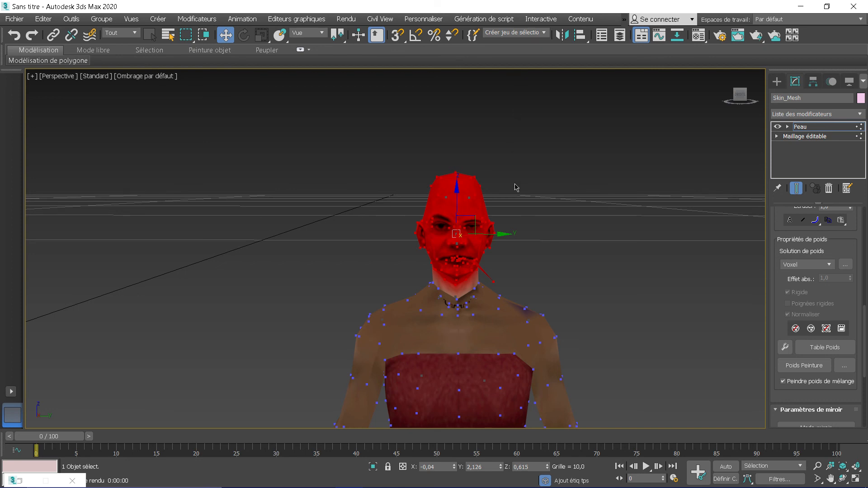
{"action": "middle_click_drag", "start_coordinate": [460, 287], "coordinate": [502, 306], "text": "alt"}
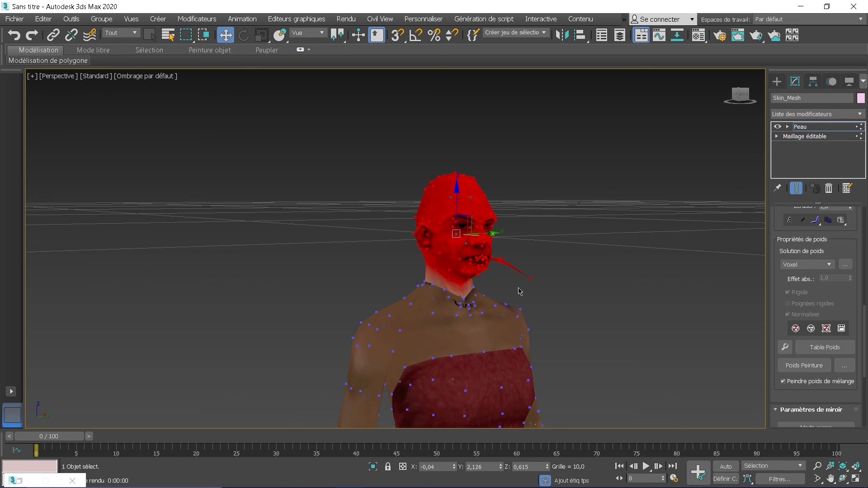
{"action": "middle_click_drag", "start_coordinate": [462, 294], "coordinate": [437, 293], "text": "alt"}
{"action": "mouse_move", "coordinate": [492, 293]}
{"action": "middle_mouse_down", "text": "alt"}
{"action": "mouse_move", "coordinate": [450, 300]}
{"action": "mouse_move", "coordinate": [486, 301]}
{"action": "middle_mouse_up", "text": "alt"}
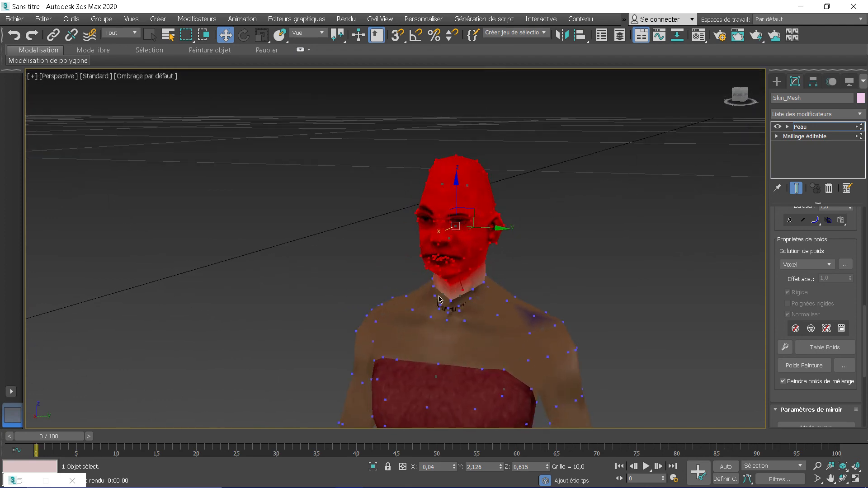
{"action": "middle_click_drag", "start_coordinate": [496, 277], "coordinate": [445, 278], "text": "alt"}
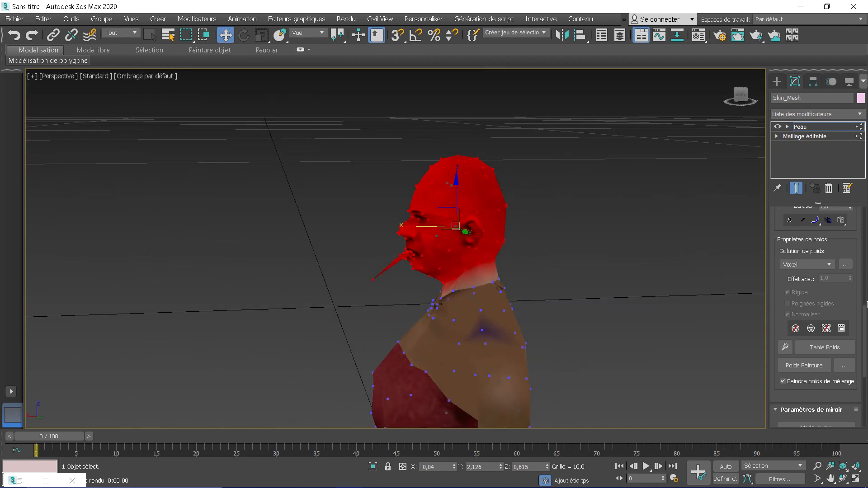
Step: Choose the L Foot bone and examine its weighting on the foot and lower leg from several angles
{"action": "left_click_drag", "start_coordinate": [865, 319], "coordinate": [864, 265]}
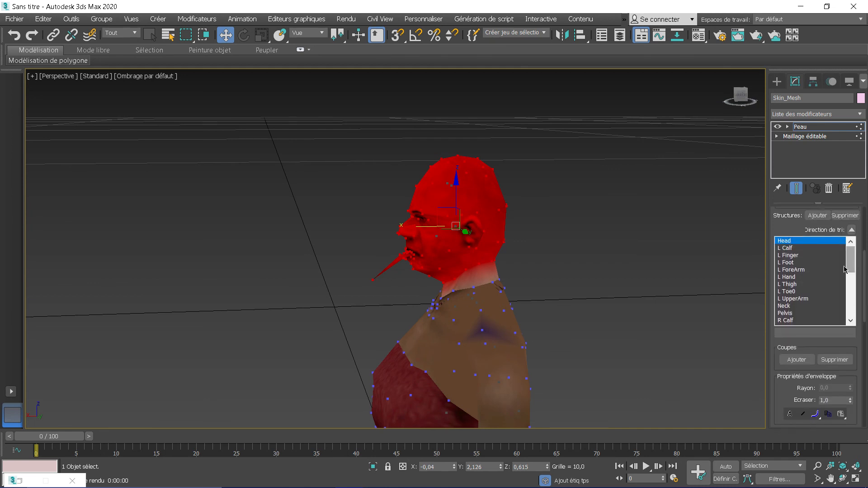
{"action": "middle_click_drag", "start_coordinate": [653, 331], "coordinate": [651, 304]}
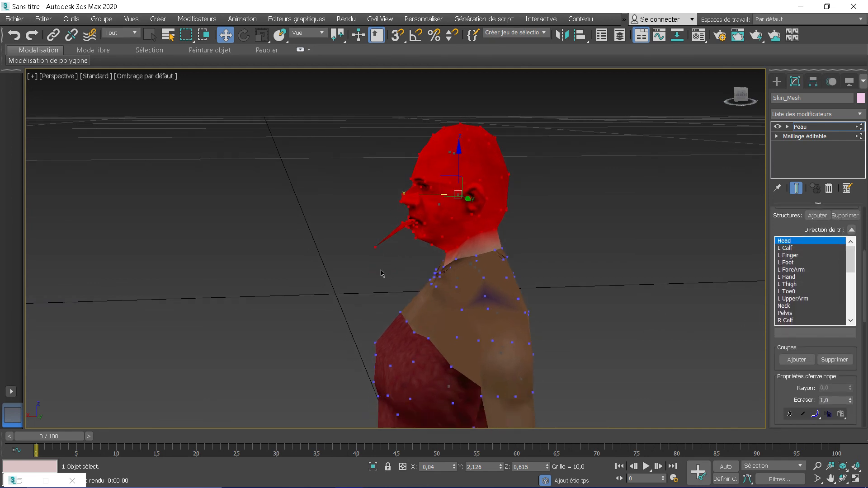
{"action": "middle_click_drag", "start_coordinate": [518, 297], "coordinate": [543, 75]}
{"action": "middle_click_drag", "start_coordinate": [516, 219], "coordinate": [571, 194], "text": "alt"}
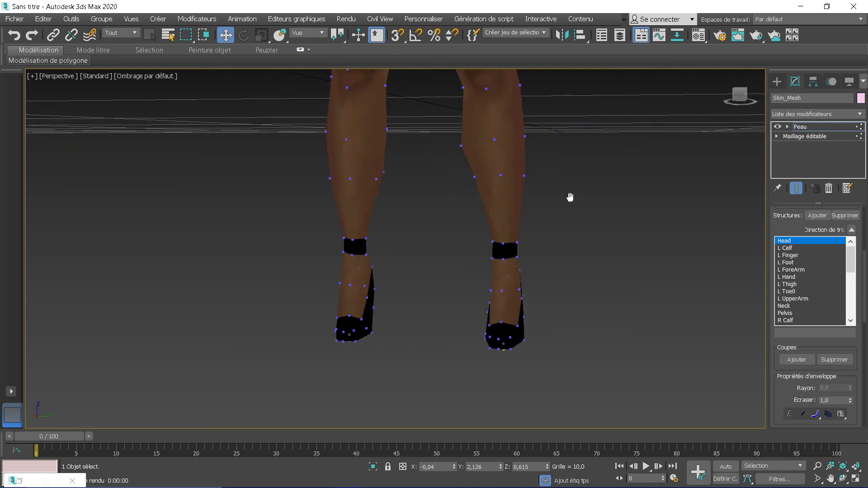
{"action": "left_click", "coordinate": [512, 280]}
{"action": "middle_click_drag", "start_coordinate": [541, 304], "coordinate": [710, 264], "text": "alt"}
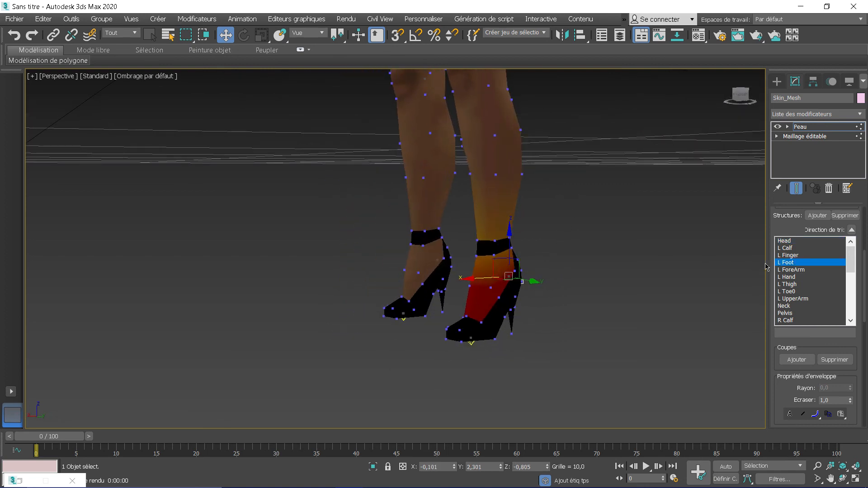
{"action": "middle_click_drag", "start_coordinate": [653, 268], "coordinate": [606, 274], "text": "alt"}
{"action": "middle_click_drag", "start_coordinate": [544, 300], "coordinate": [608, 300], "text": "alt"}
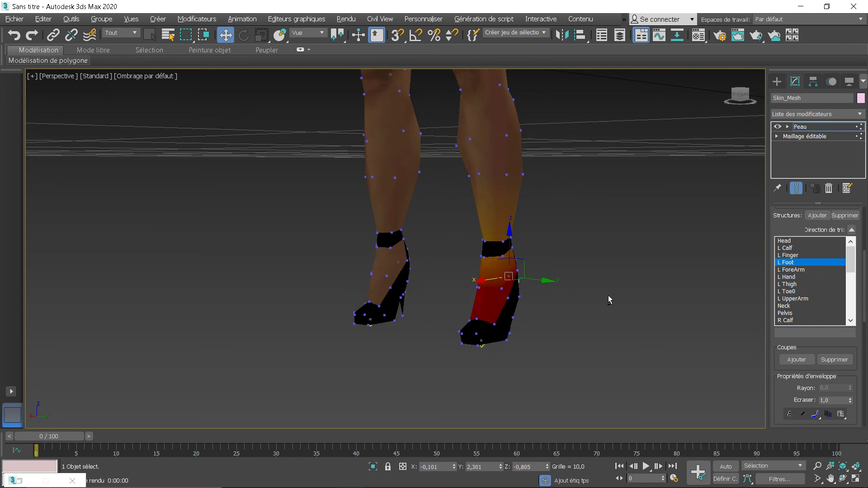
Step: Return to the head and upper body and choose the Neck bone for checking its weighting
{"action": "middle_click_drag", "start_coordinate": [567, 250], "coordinate": [591, 301]}
{"action": "middle_click_drag", "start_coordinate": [604, 250], "coordinate": [602, 321]}
{"action": "middle_click_drag", "start_coordinate": [588, 182], "coordinate": [581, 289]}
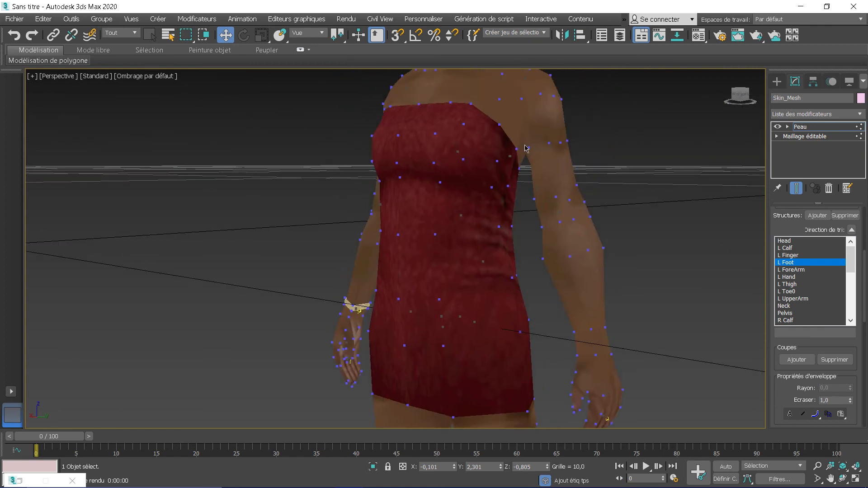
{"action": "middle_click_drag", "start_coordinate": [527, 153], "coordinate": [521, 271]}
{"action": "middle_click_drag", "start_coordinate": [541, 196], "coordinate": [580, 196], "text": "alt"}
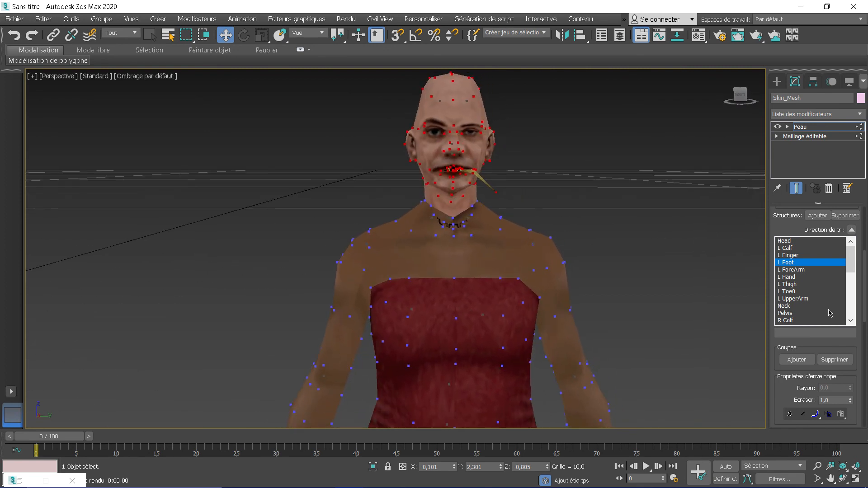
{"action": "left_click", "coordinate": [789, 306]}
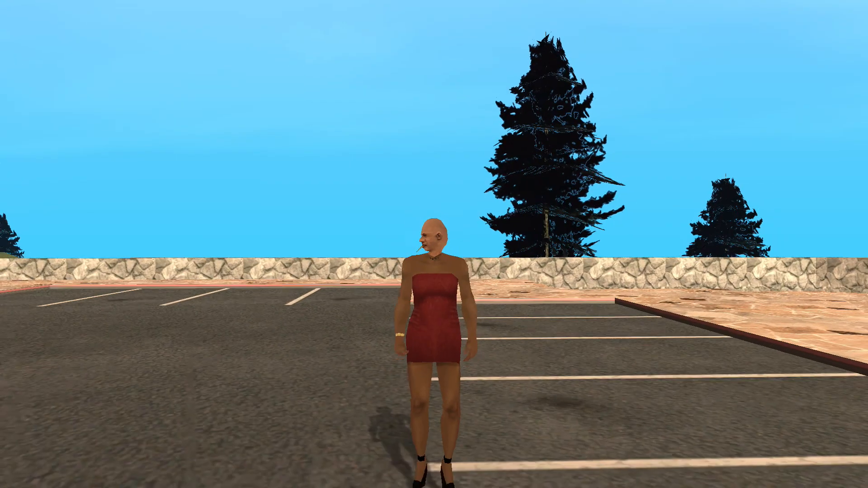
{"action": "key", "text": "w"}
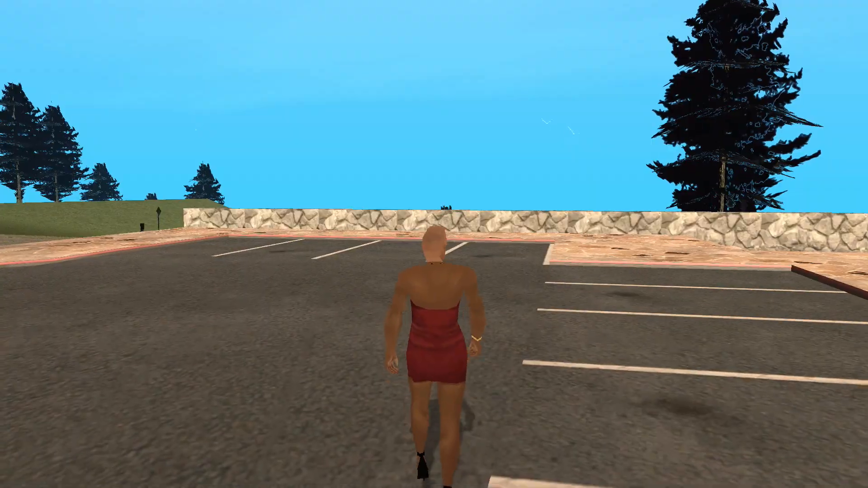
{"action": "key", "text": "s"}
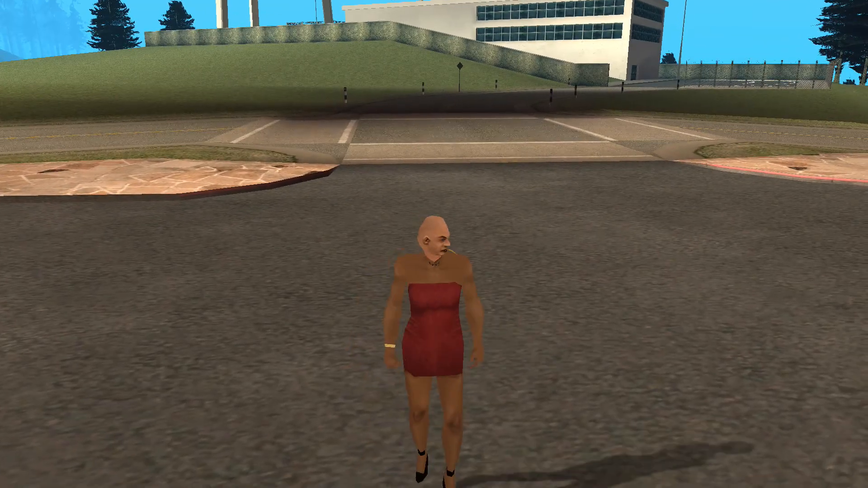